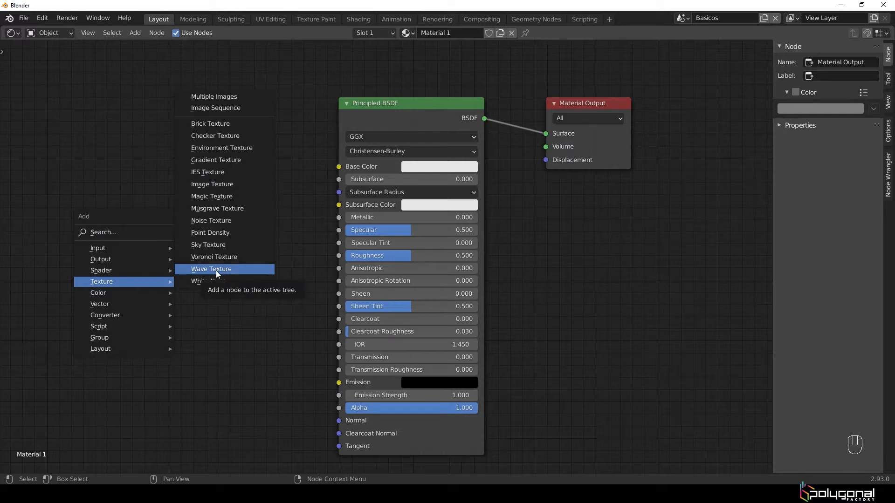
- Add a Math node to the material and place it in the empty area beside the Principled BSDF node
{"action": "left_click", "coordinate": [122, 233]}
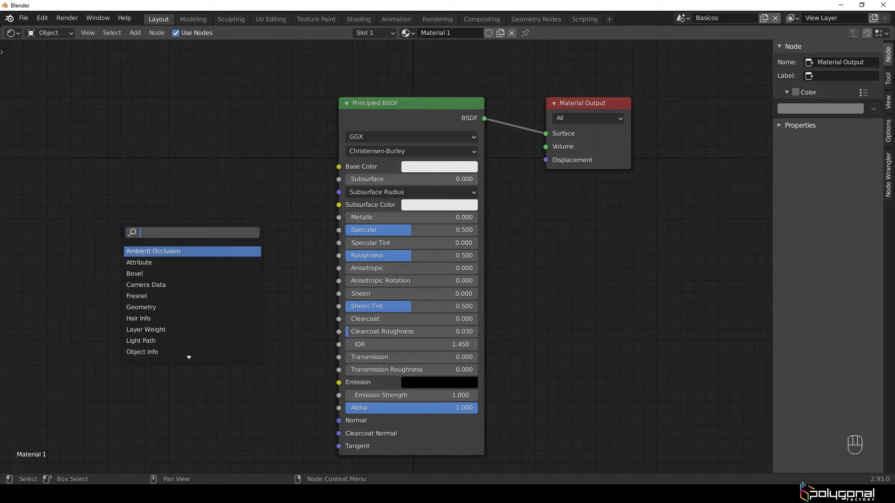
{"action": "type", "text": "math"}
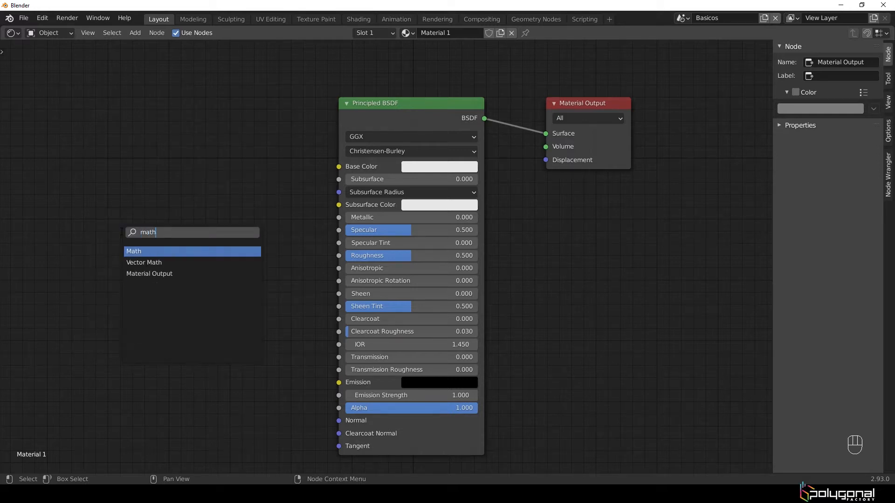
{"action": "left_click", "coordinate": [140, 252]}
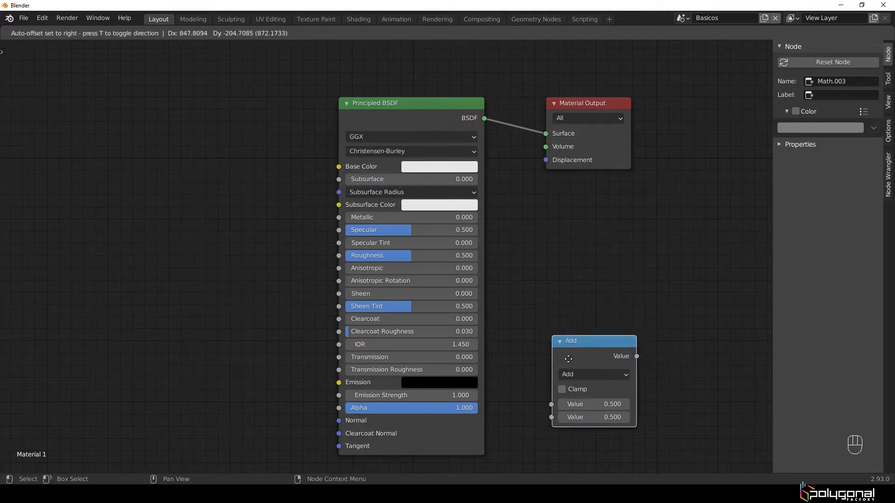
{"action": "left_click", "coordinate": [143, 214]}
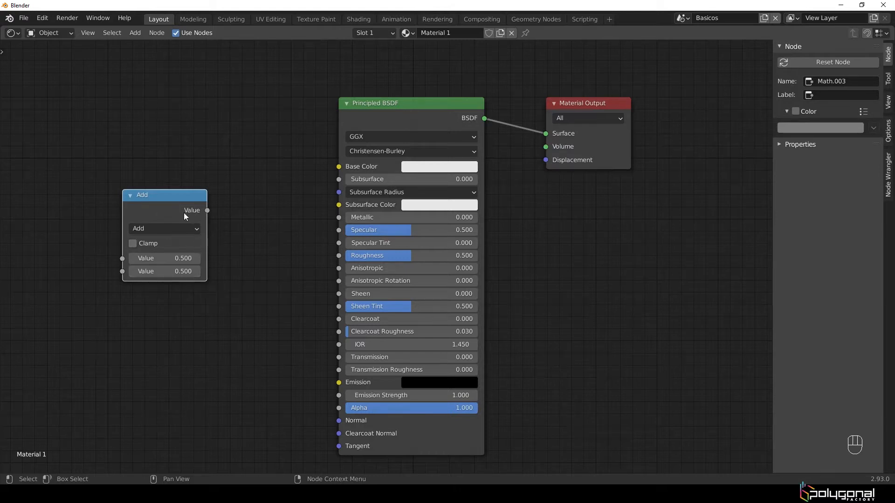
- Move the Add node freely and constrained to the X and Y axes, placing it just left of the Principled BSDF's upper part
{"action": "left_click_drag", "start_coordinate": [163, 199], "coordinate": [573, 298]}
{"action": "key", "text": "g"}
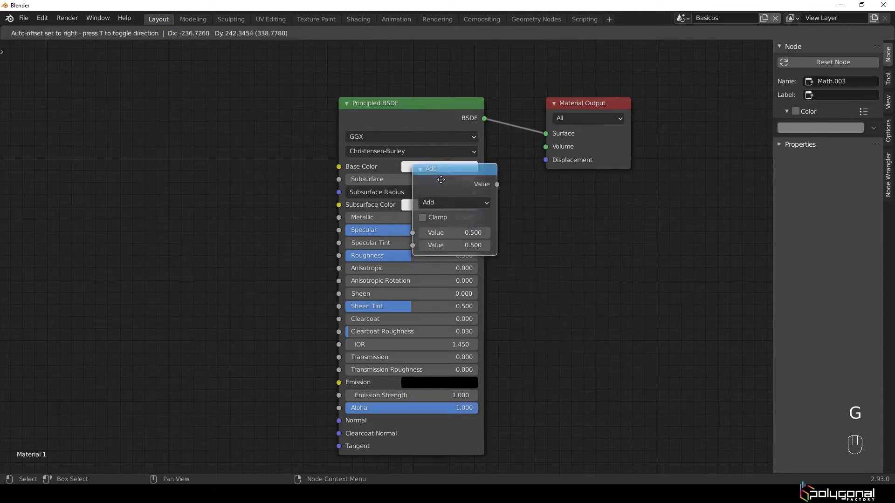
{"action": "key", "text": "x"}
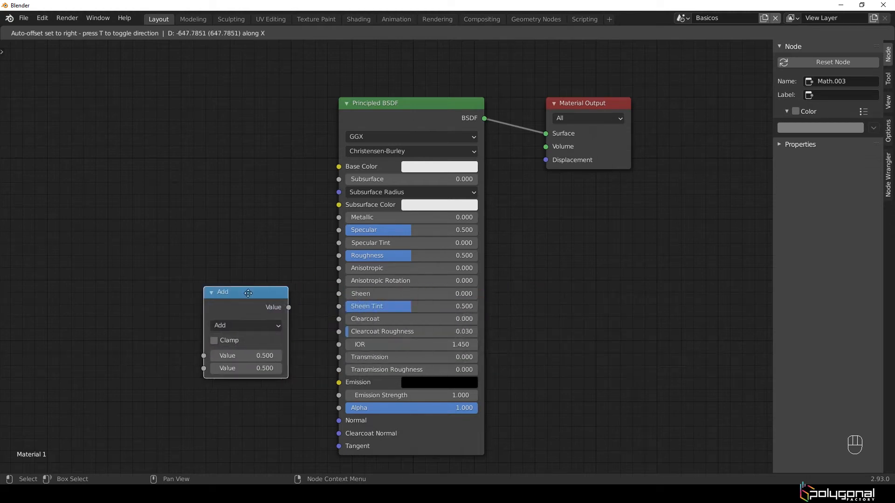
{"action": "key", "text": "y"}
{"action": "left_click", "coordinate": [236, 261]}
{"action": "left_click_drag", "start_coordinate": [611, 291], "coordinate": [305, 168]}
- Try to rotate the Add, Principled BSDF and Material Output nodes together as one selection
{"action": "scroll", "coordinate": [360, 169], "scroll_direction": "up", "scroll_amount": 4}
{"action": "middle_click_drag", "start_coordinate": [360, 169], "coordinate": [337, 240]}
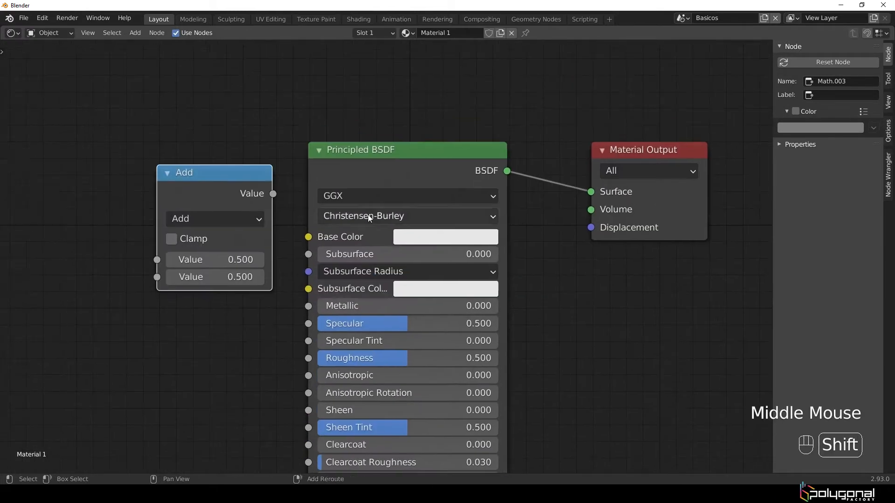
{"action": "left_click", "coordinate": [406, 160], "text": "shift"}
{"action": "left_click", "coordinate": [646, 157], "text": "shift"}
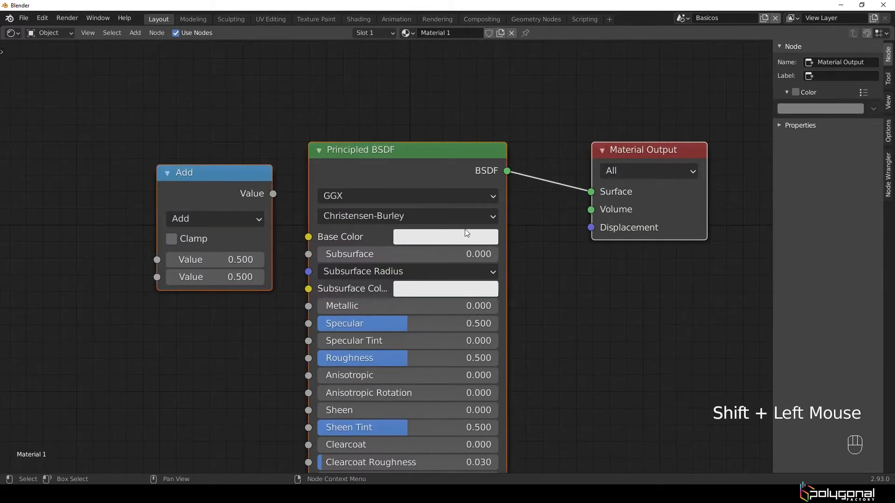
{"action": "scroll", "coordinate": [515, 316], "scroll_direction": "down", "scroll_amount": 2}
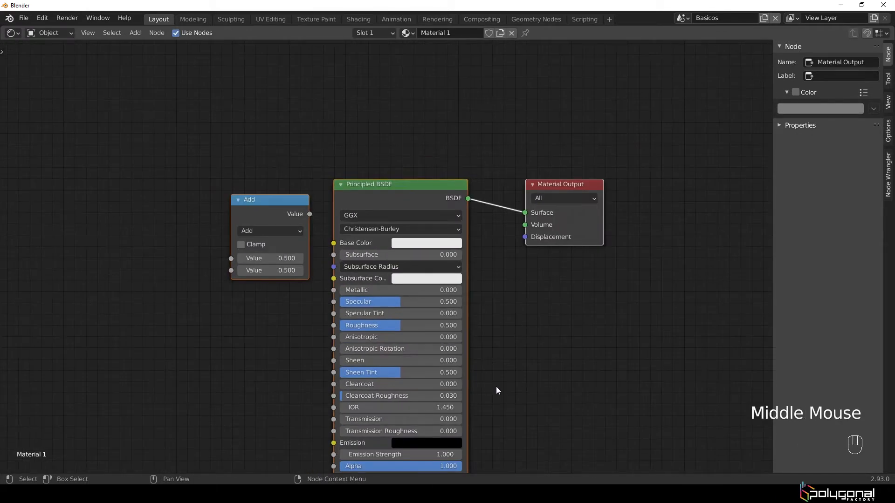
{"action": "key", "text": "r"}
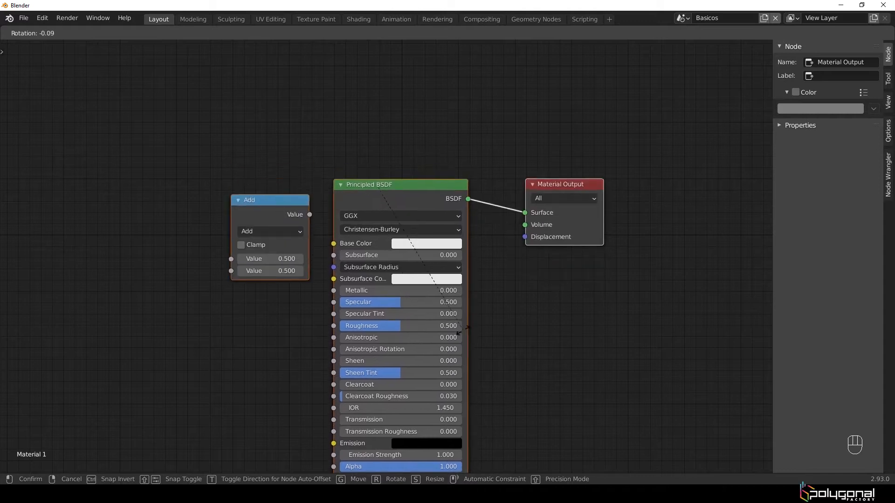
{"action": "right_click", "coordinate": [464, 331]}
- Reposition the Add node, and scale the selection of all three nodes to spread them farther apart
{"action": "left_click", "coordinate": [267, 194]}
{"action": "key", "text": "g"}
{"action": "left_click", "coordinate": [246, 199]}
{"action": "left_click", "coordinate": [448, 184], "text": "shift"}
{"action": "left_click", "coordinate": [567, 201], "text": "shift"}
{"action": "key", "text": "s"}
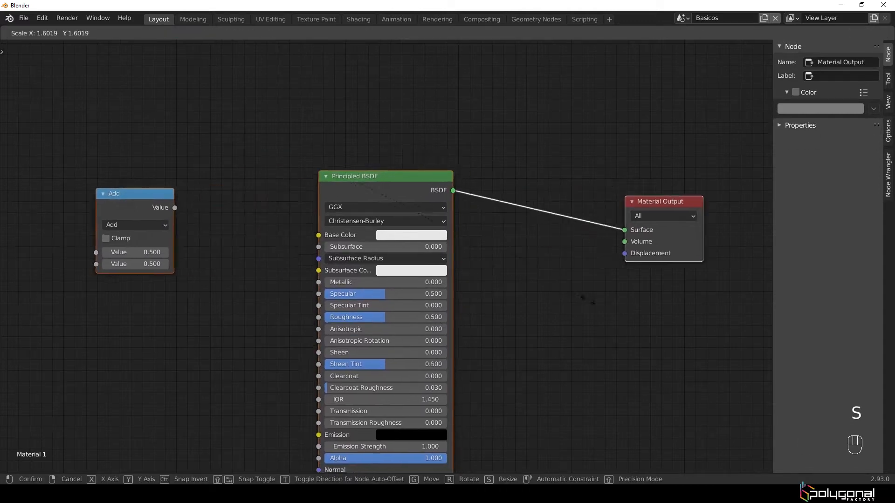
{"action": "left_click", "coordinate": [581, 342]}
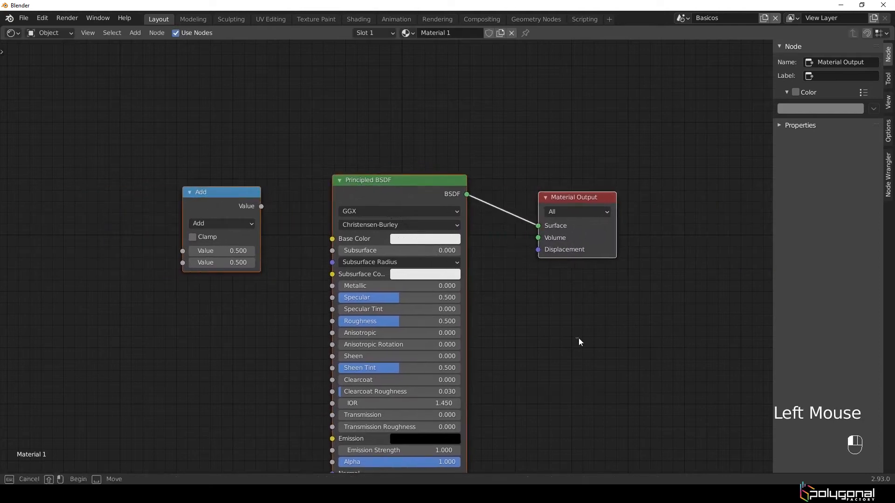
{"action": "left_click", "coordinate": [254, 214]}
{"action": "middle_click_drag", "start_coordinate": [356, 244], "coordinate": [319, 203]}
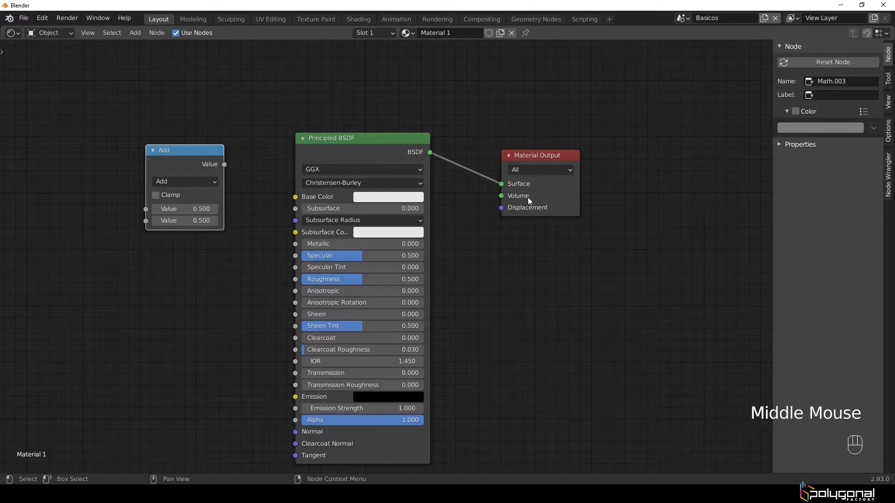
- Turn on node snapping and move the Add, Principled BSDF and Material Output nodes so their headers line up in a row
{"action": "left_click", "coordinate": [867, 34]}
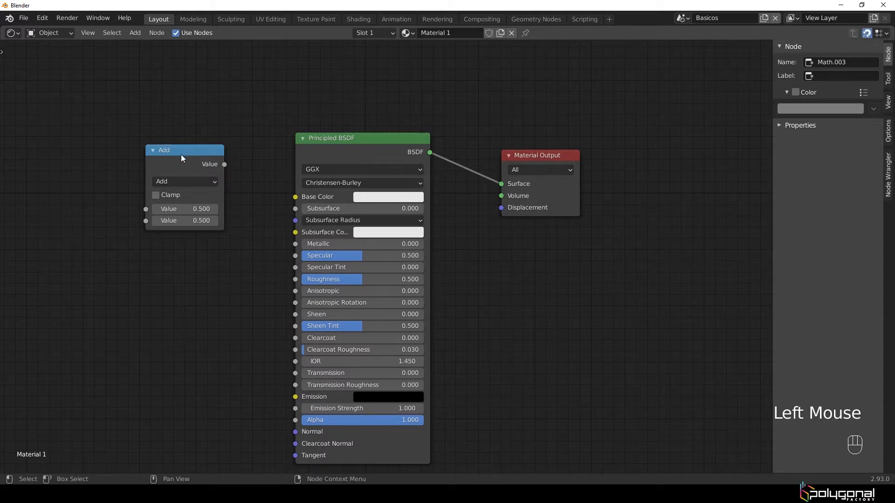
{"action": "left_click_drag", "start_coordinate": [177, 152], "coordinate": [173, 147]}
{"action": "left_click_drag", "start_coordinate": [359, 149], "coordinate": [339, 152]}
{"action": "left_click_drag", "start_coordinate": [530, 155], "coordinate": [502, 144]}
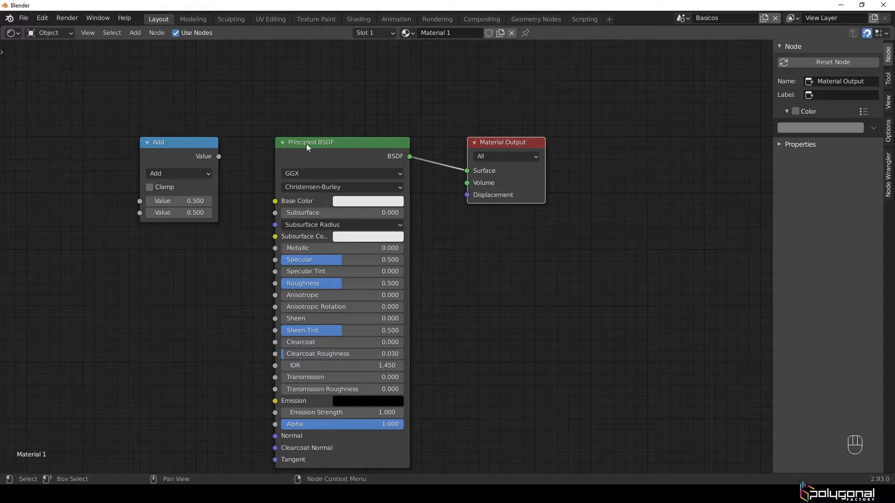
{"action": "middle_click_drag", "start_coordinate": [575, 153], "coordinate": [627, 107]}
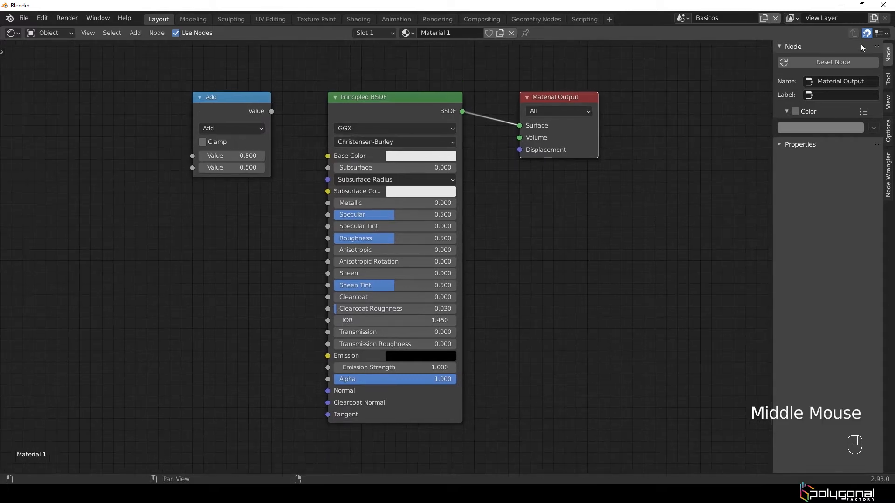
{"action": "left_click", "coordinate": [885, 33]}
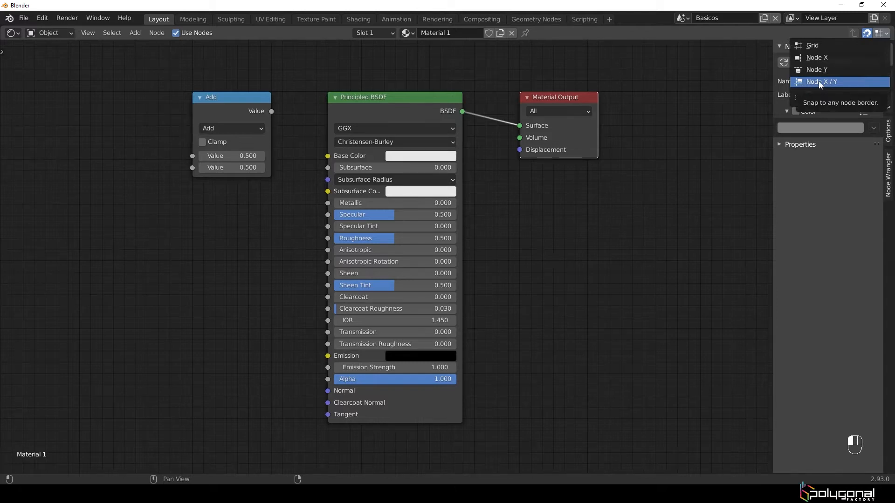
{"action": "left_click", "coordinate": [578, 189]}
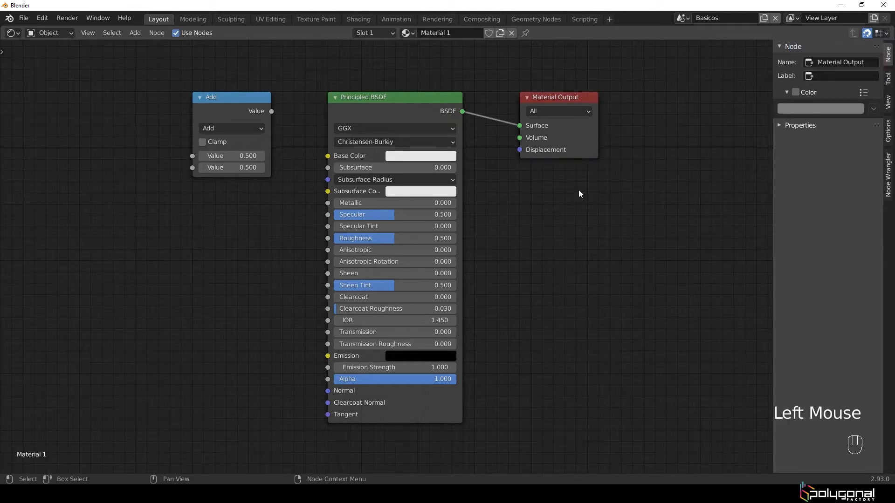
{"action": "middle_click_drag", "start_coordinate": [323, 236], "coordinate": [338, 230]}
{"action": "scroll", "coordinate": [337, 229], "scroll_direction": "up", "scroll_amount": 3}
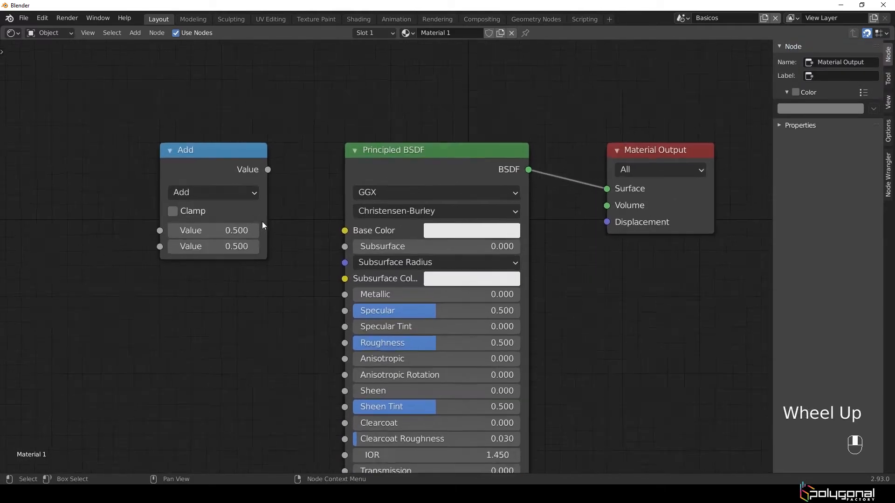
{"action": "middle_click_drag", "start_coordinate": [262, 226], "coordinate": [256, 201]}
{"action": "left_click", "coordinate": [206, 133]}
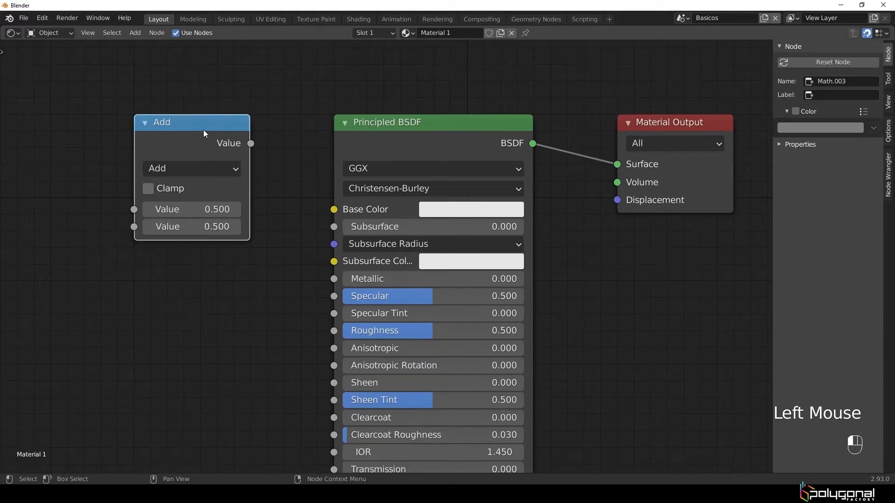
{"action": "left_click", "coordinate": [455, 150]}
{"action": "left_click", "coordinate": [196, 134]}
- Link the Add node's Value output to the Principled BSDF's Specular Tint input, and detach that link again
{"action": "middle_click_drag", "start_coordinate": [450, 141], "coordinate": [425, 104]}
{"action": "left_click", "coordinate": [227, 107]}
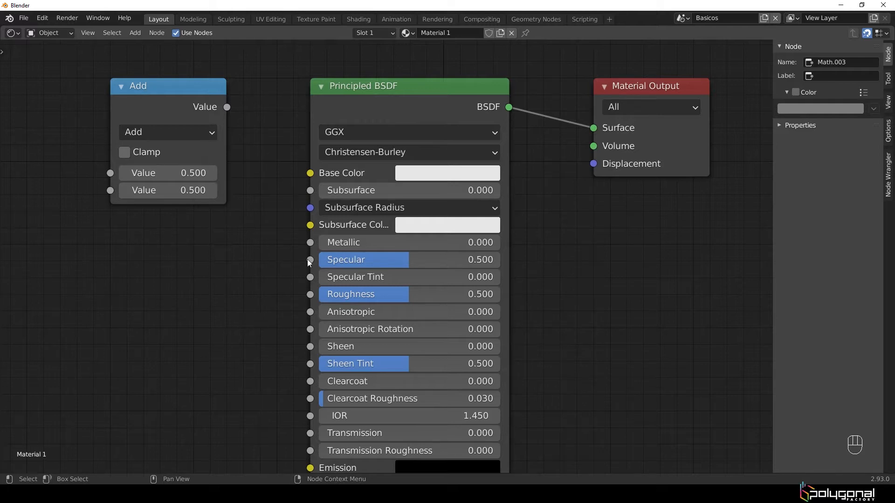
{"action": "left_click_drag", "start_coordinate": [227, 108], "coordinate": [312, 278]}
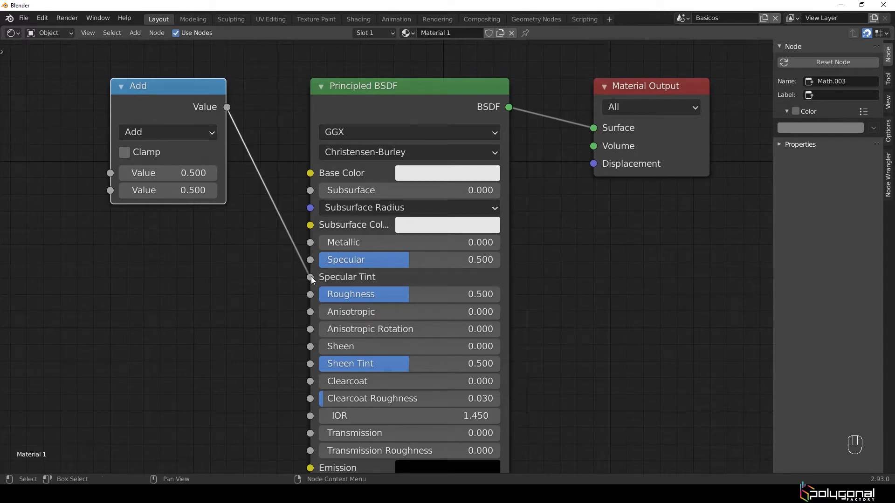
{"action": "left_click", "coordinate": [191, 89]}
{"action": "scroll", "coordinate": [312, 275], "scroll_direction": "down", "scroll_amount": 1}
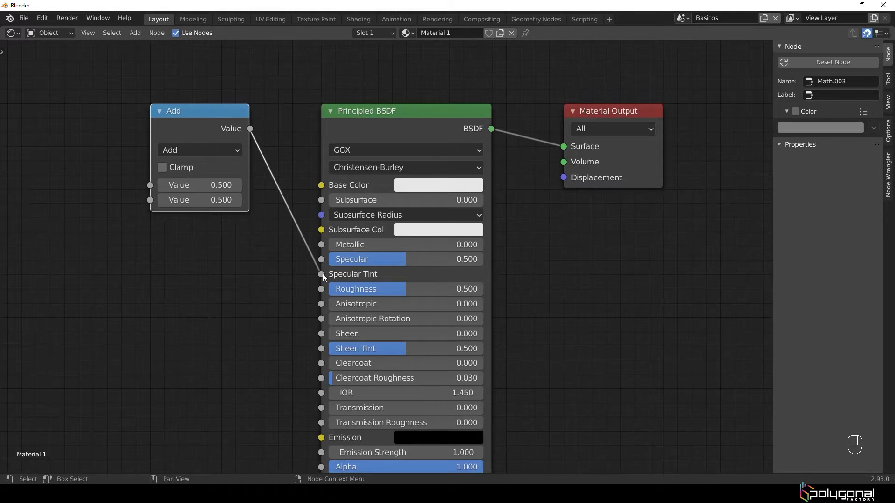
{"action": "left_click_drag", "start_coordinate": [321, 274], "coordinate": [289, 105]}
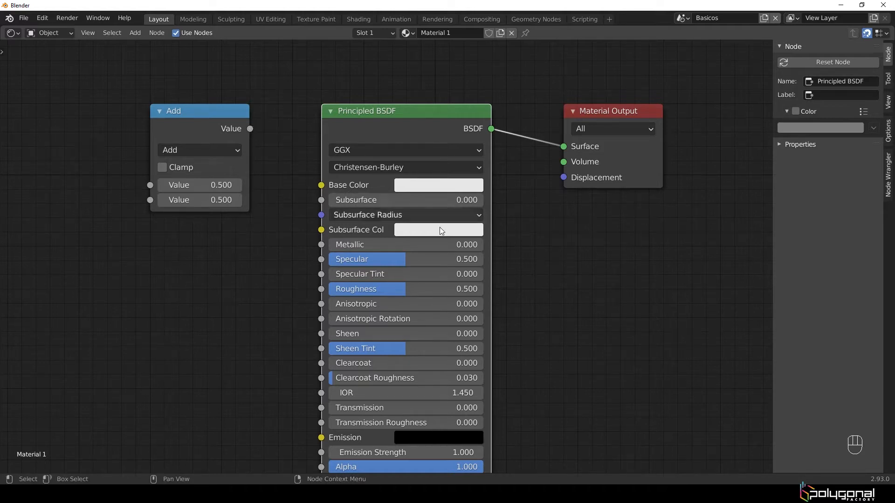
- In the separate Math node group, link the upper Add node to the right node's first Value input and detach the second input's link
{"action": "middle_click_drag", "start_coordinate": [600, 317], "coordinate": [359, 242]}
{"action": "scroll", "coordinate": [390, 303], "scroll_direction": "up", "scroll_amount": 1}
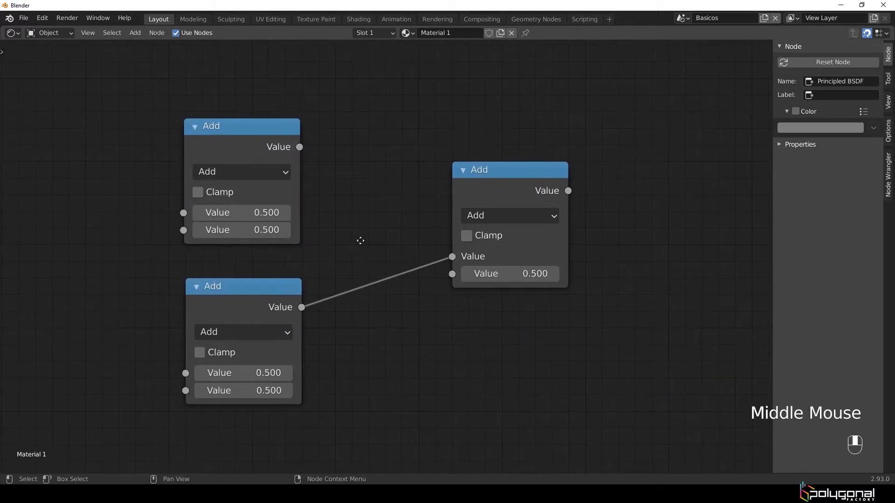
{"action": "scroll", "coordinate": [369, 246], "scroll_direction": "up", "scroll_amount": 1}
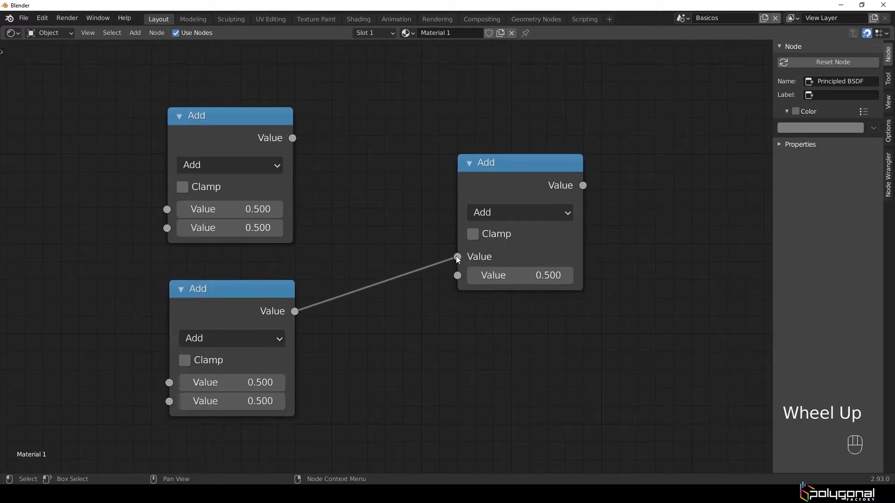
{"action": "left_click_drag", "start_coordinate": [293, 138], "coordinate": [459, 253]}
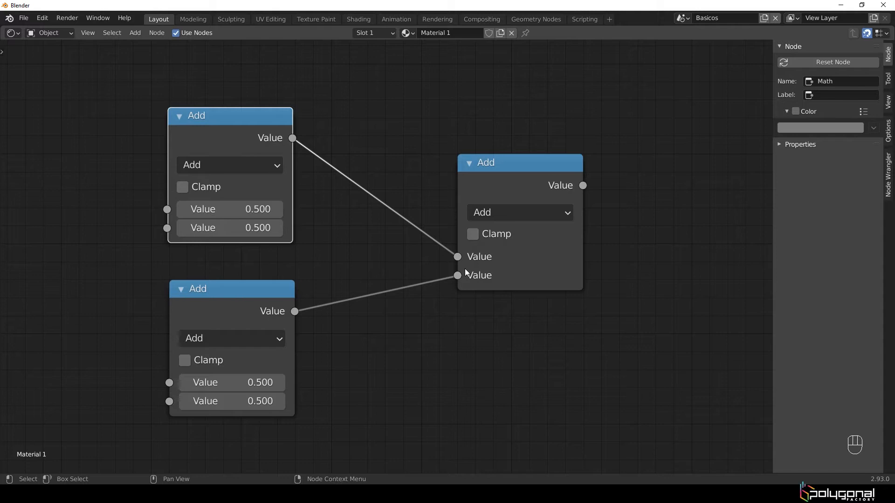
{"action": "left_click_drag", "start_coordinate": [459, 275], "coordinate": [402, 371]}
- Select the Add node beside the Principled BSDF together with the shader, and auto-link its Value output to Subsurface
{"action": "middle_click_drag", "start_coordinate": [170, 161], "coordinate": [513, 298]}
{"action": "scroll", "coordinate": [157, 133], "scroll_direction": "down", "scroll_amount": 3}
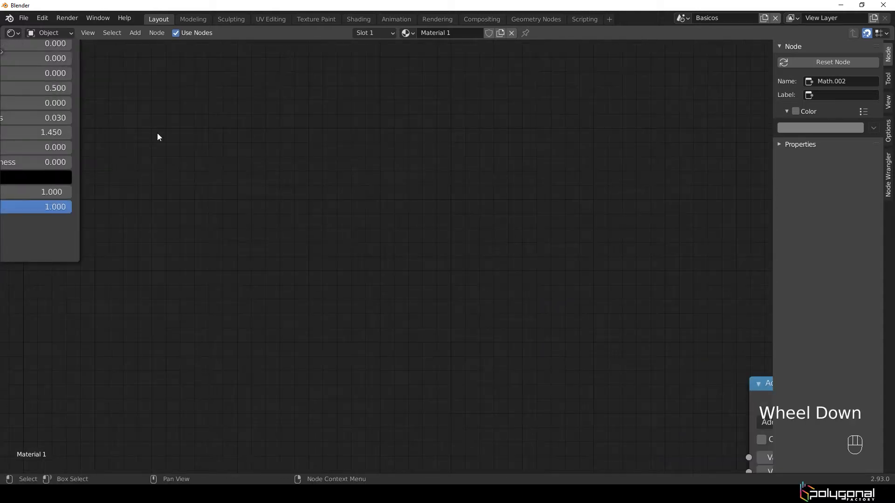
{"action": "middle_click_drag", "start_coordinate": [158, 133], "coordinate": [470, 300]}
{"action": "middle_click_drag", "start_coordinate": [199, 116], "coordinate": [322, 192]}
{"action": "left_click", "coordinate": [230, 111]}
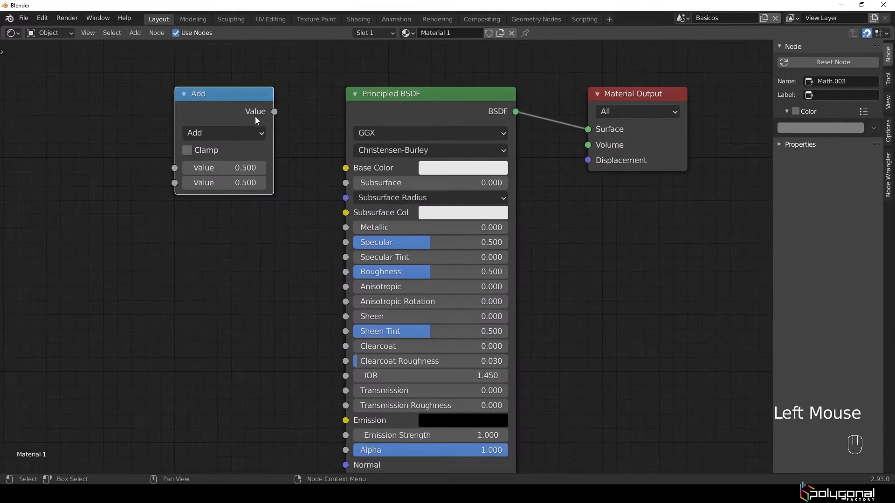
{"action": "left_click_drag", "start_coordinate": [274, 111], "coordinate": [288, 161]}
{"action": "left_click", "coordinate": [352, 110], "text": "shift"}
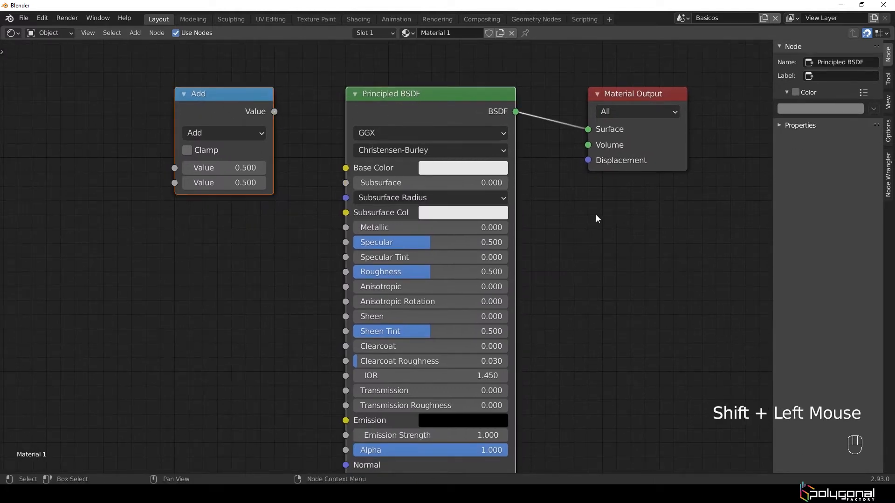
{"action": "key", "text": "f"}
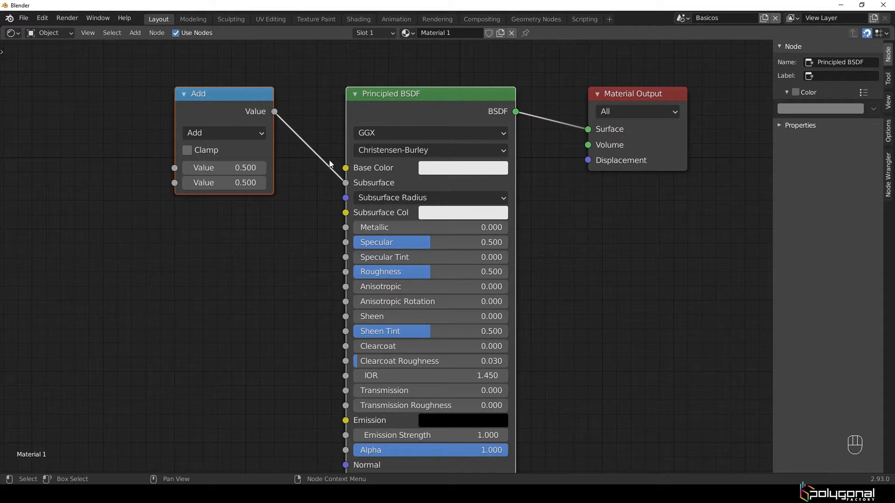
- Repeat the automatic linking of the two selected nodes to connect Value to Metallic, Specular and Specular Tint
{"action": "left_click", "coordinate": [251, 101]}
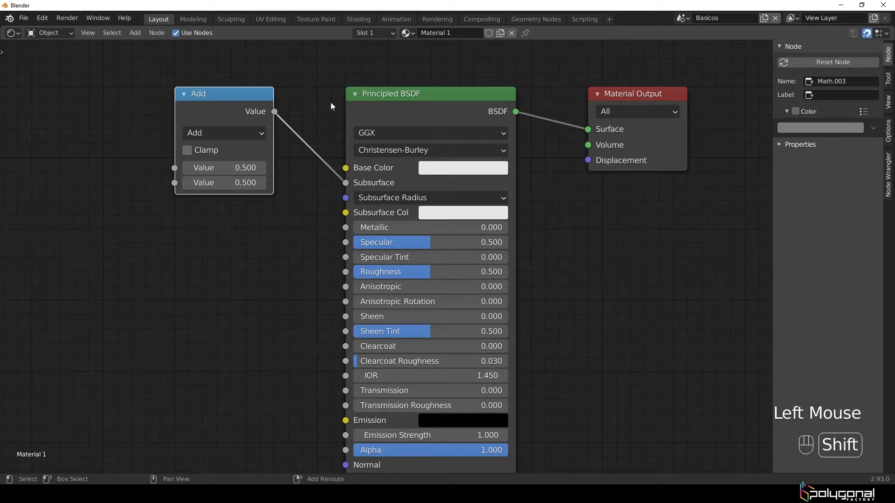
{"action": "left_click", "coordinate": [399, 102], "text": "shift"}
{"action": "key", "text": "f"}
{"action": "key", "text": "f"}
{"action": "key", "text": "f"}
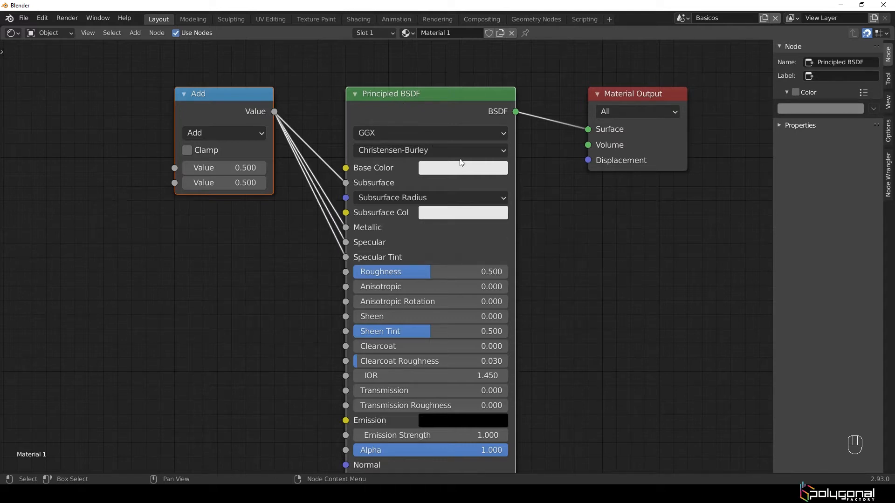
- Cut all four links running from the Add node's Value output to the Principled BSDF
{"action": "middle_click_drag", "start_coordinate": [384, 177], "coordinate": [396, 176]}
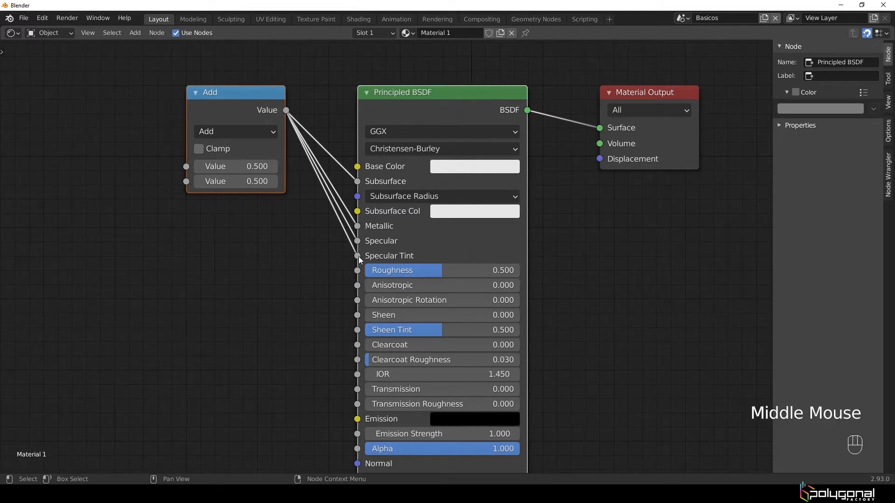
{"action": "key", "text": "ctrl"}
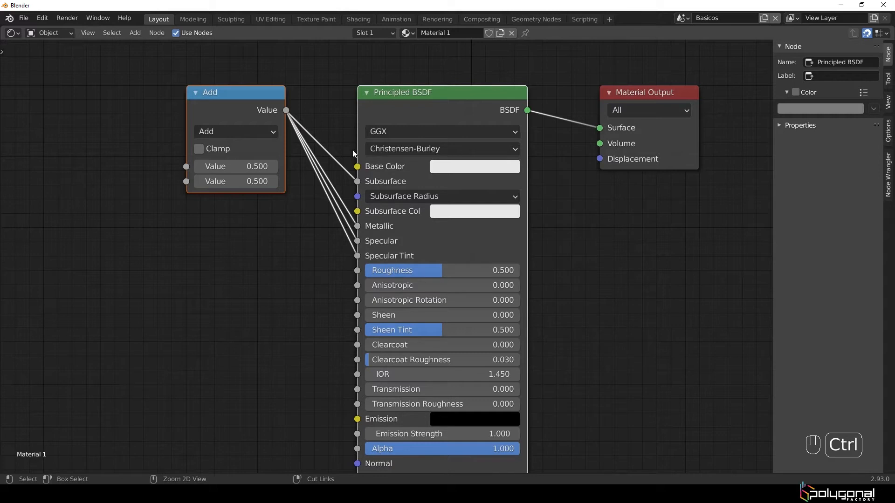
{"action": "mouse_move", "coordinate": [313, 84]}
{"action": "right_mouse_down", "text": "ctrl"}
{"action": "mouse_move", "coordinate": [344, 149]}
{"action": "mouse_move", "coordinate": [332, 200]}
{"action": "mouse_move", "coordinate": [282, 239]}
{"action": "mouse_move", "coordinate": [243, 251]}
{"action": "right_mouse_up", "text": "ctrl"}
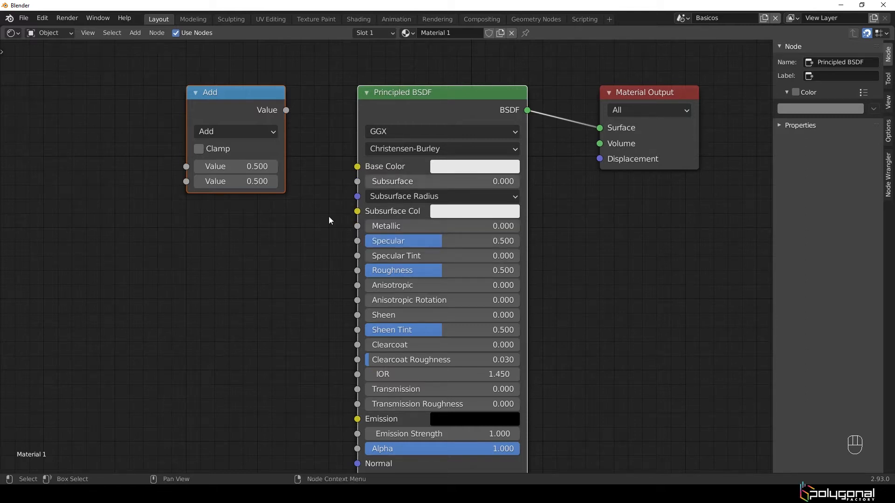
{"action": "left_click", "coordinate": [339, 198]}
- Link the Add node's Value output to the Principled BSDF's Subsurface input
{"action": "middle_click_drag", "start_coordinate": [340, 198], "coordinate": [437, 201]}
{"action": "left_click_drag", "start_coordinate": [358, 112], "coordinate": [452, 196]}
{"action": "left_click_drag", "start_coordinate": [452, 191], "coordinate": [452, 189]}
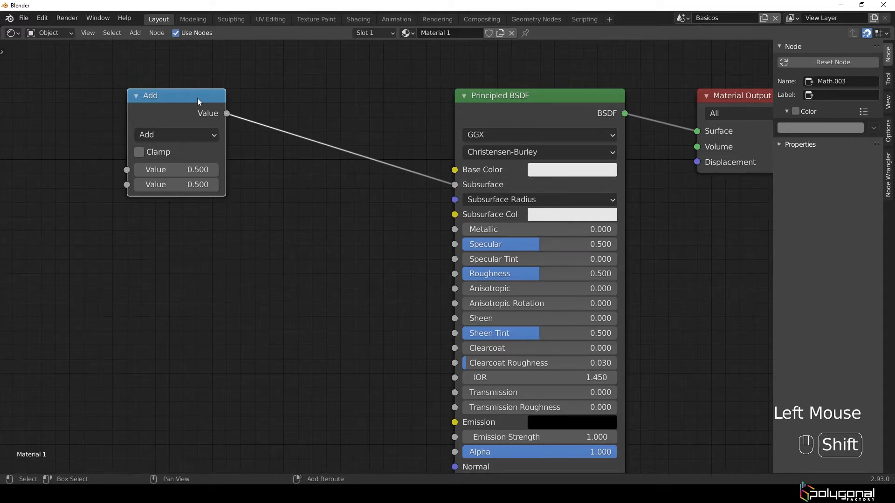
- Duplicate the Add node and place the copy below the original
{"action": "key", "text": "shift+d"}
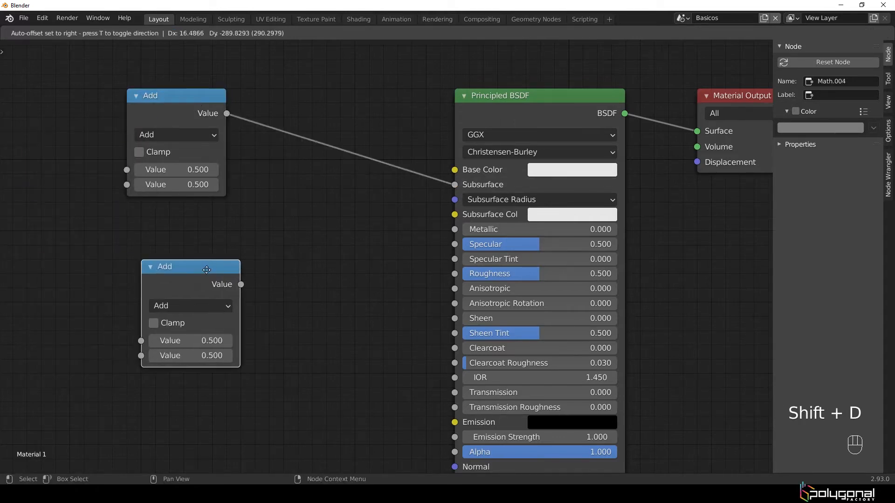
{"action": "left_click", "coordinate": [209, 268]}
{"action": "left_click", "coordinate": [352, 329]}
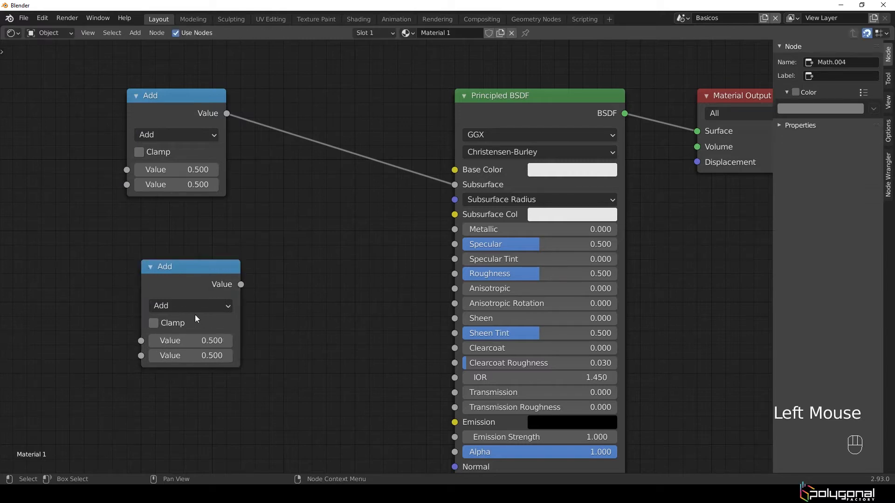
- Insert the duplicated Add node into the link between the first Add node and Subsurface, and align the first Add node level with it
{"action": "left_click_drag", "start_coordinate": [174, 276], "coordinate": [317, 108]}
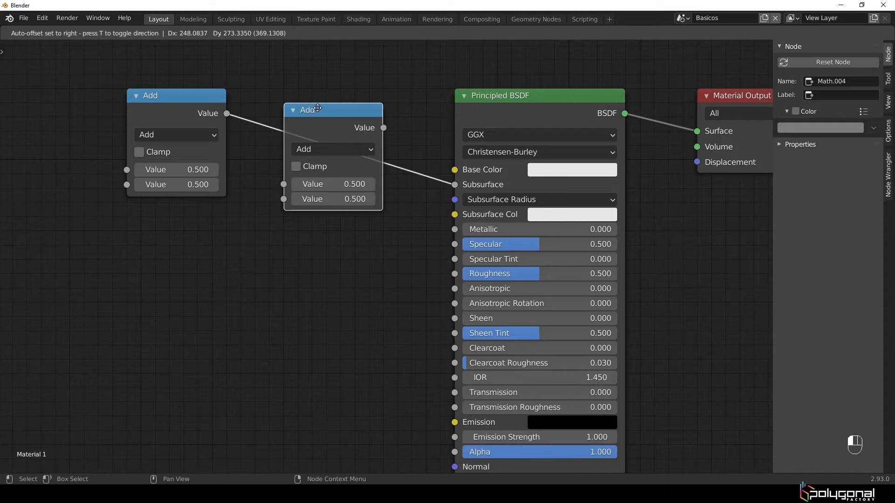
{"action": "left_click_drag", "start_coordinate": [318, 108], "coordinate": [317, 108]}
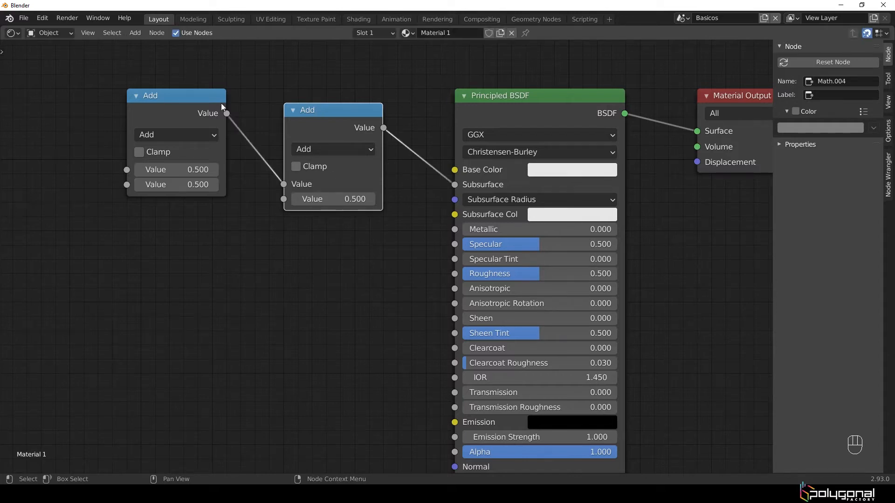
{"action": "mouse_move", "coordinate": [184, 122]}
{"action": "left_mouse_down"}
{"action": "mouse_move", "coordinate": [186, 148]}
{"action": "mouse_move", "coordinate": [187, 137]}
{"action": "left_mouse_up"}
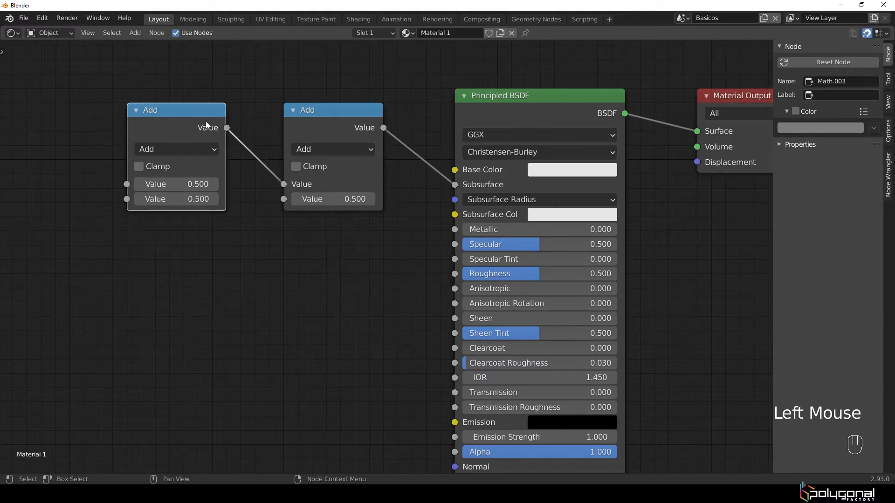
- Delete the middle Add node along with its links, and undo the deletion
{"action": "left_click", "coordinate": [524, 100]}
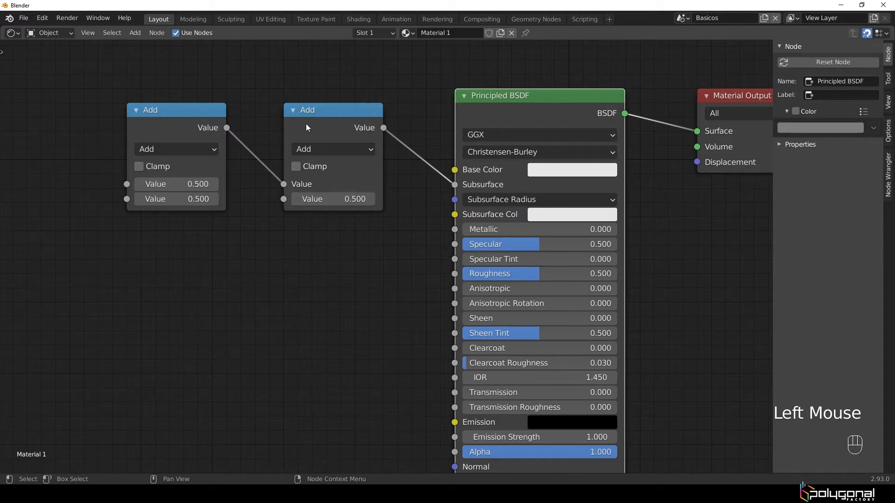
{"action": "left_click", "coordinate": [315, 110]}
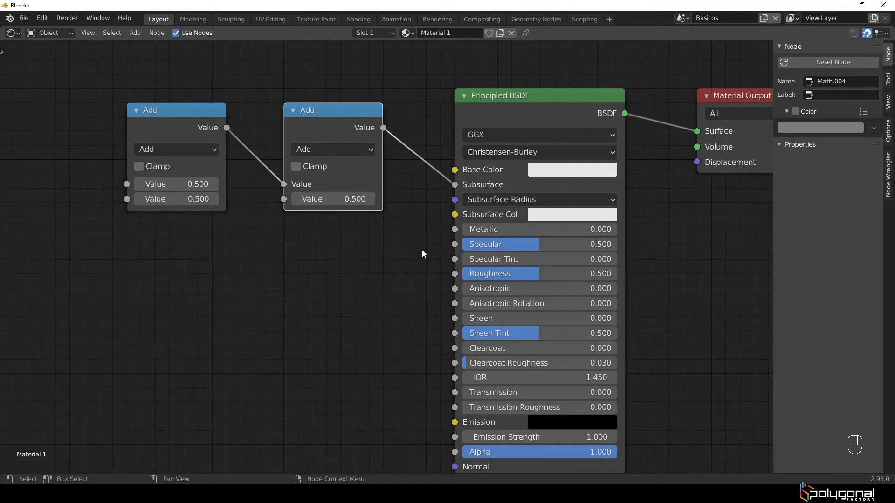
{"action": "middle_click_drag", "start_coordinate": [423, 253], "coordinate": [438, 263]}
{"action": "left_click", "coordinate": [363, 136]}
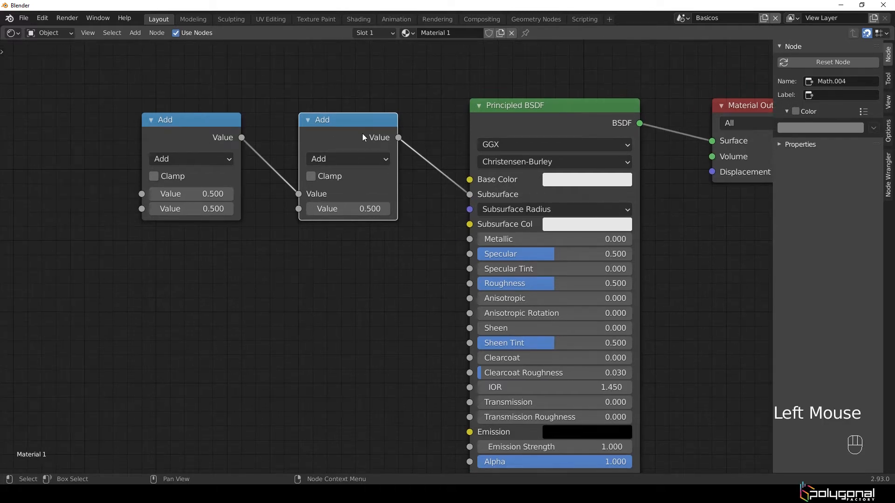
{"action": "key", "text": "Delete"}
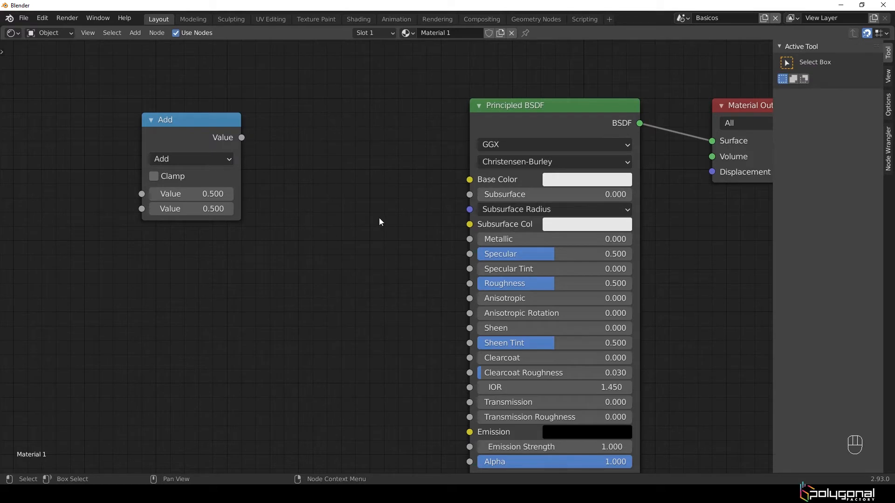
{"action": "key", "text": "ctrl+z"}
{"action": "left_click", "coordinate": [376, 291]}
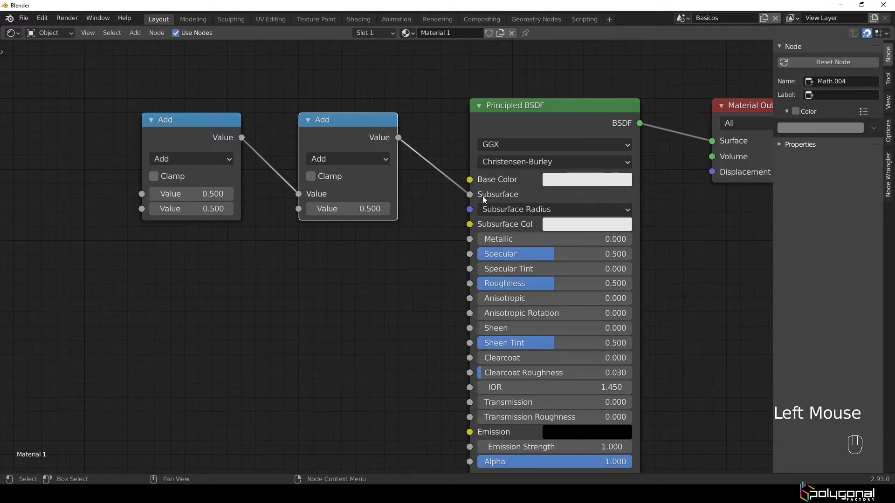
- Delete the middle Add node with its link reconnected around it, and undo that deletion
{"action": "left_click", "coordinate": [365, 135]}
{"action": "key", "text": "ctrl"}
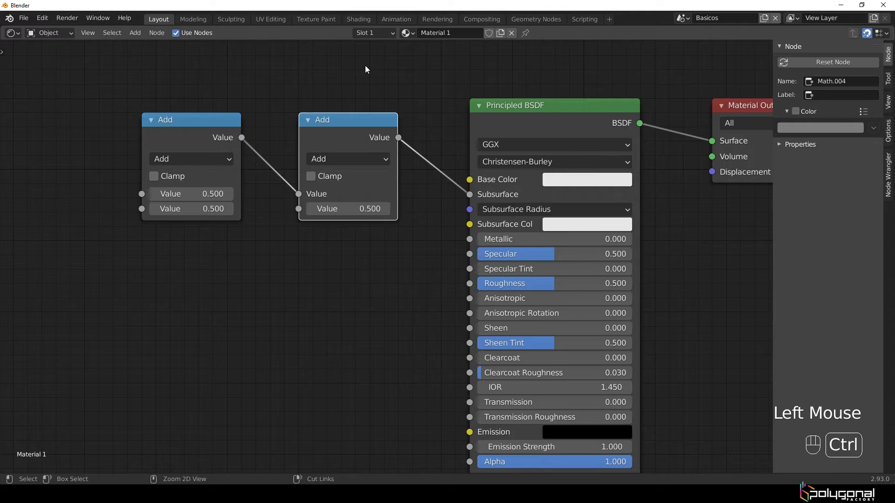
{"action": "key", "text": "ctrl+x"}
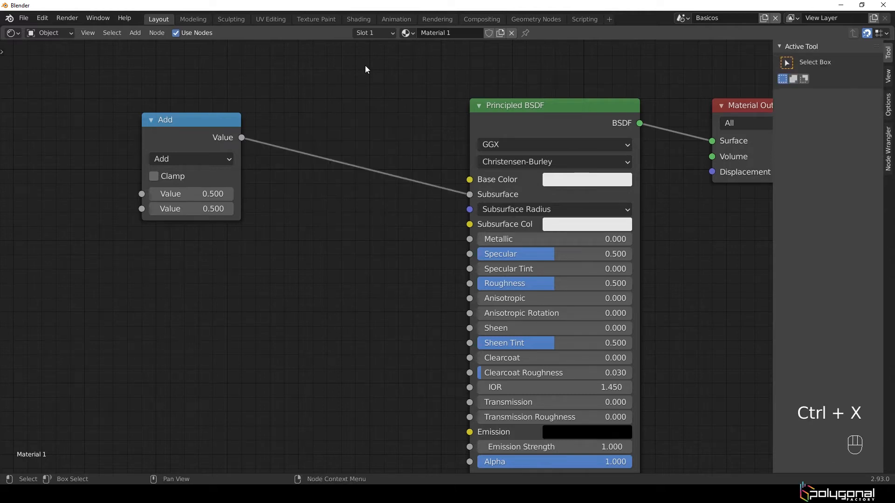
{"action": "key", "text": "ctrl+z"}
{"action": "left_click", "coordinate": [354, 244]}
- Detach the middle Add node from the chain while keeping the outer nodes linked, and delete the detached node
{"action": "mouse_move", "coordinate": [349, 134]}
{"action": "left_mouse_down"}
{"action": "mouse_move", "coordinate": [333, 135]}
{"action": "mouse_move", "coordinate": [361, 123]}
{"action": "left_mouse_up"}
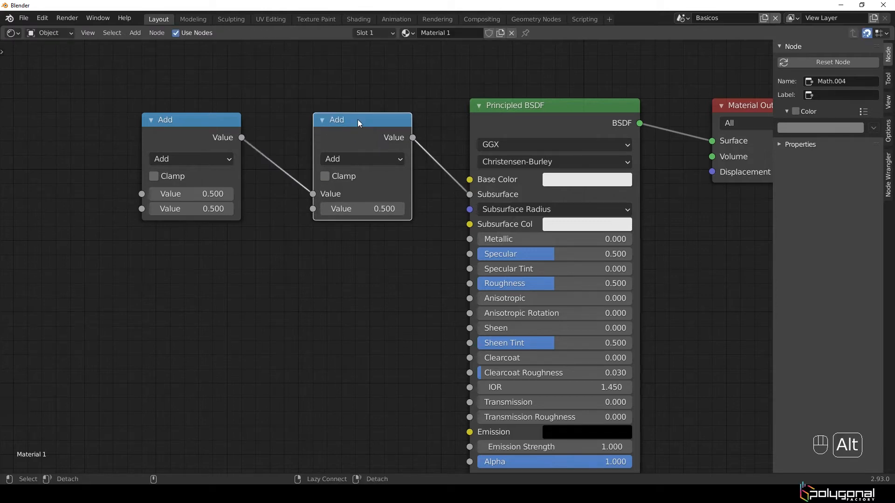
{"action": "left_click_drag", "start_coordinate": [357, 120], "coordinate": [170, 295], "text": "alt"}
{"action": "middle_click_drag", "start_coordinate": [212, 208], "coordinate": [310, 233]}
{"action": "scroll", "coordinate": [246, 170], "scroll_direction": "down", "scroll_amount": 2}
{"action": "left_click", "coordinate": [236, 240]}
{"action": "key", "text": "x"}
{"action": "scroll", "coordinate": [309, 225], "scroll_direction": "up", "scroll_amount": 5}
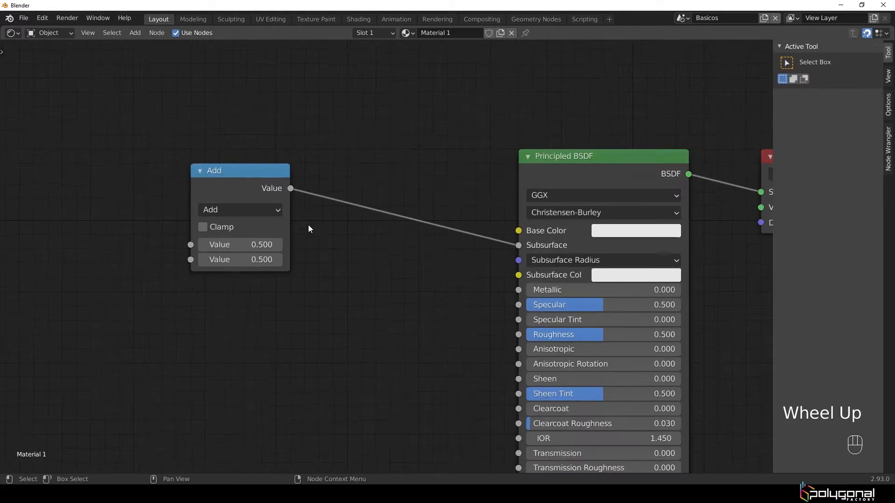
- Label the remaining Add node "titulo"
{"action": "left_click", "coordinate": [197, 154]}
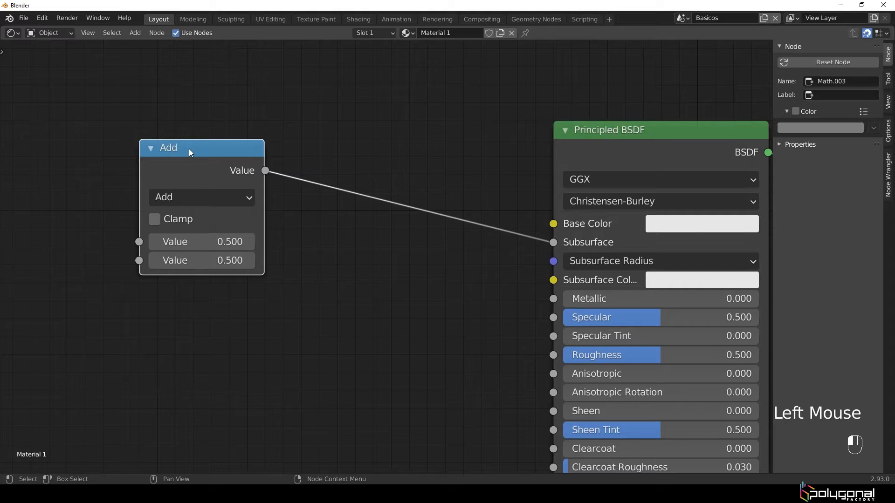
{"action": "key", "text": "F2"}
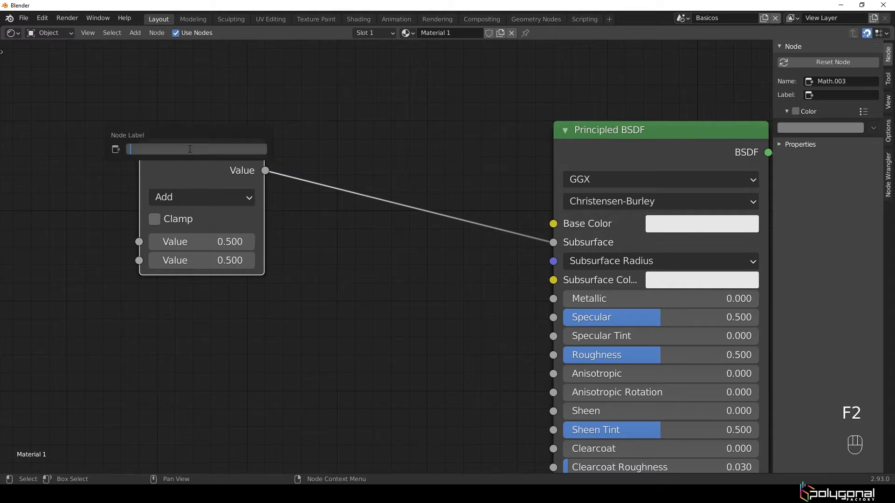
{"action": "type", "text": "titulo"}
{"action": "key", "text": "Return"}
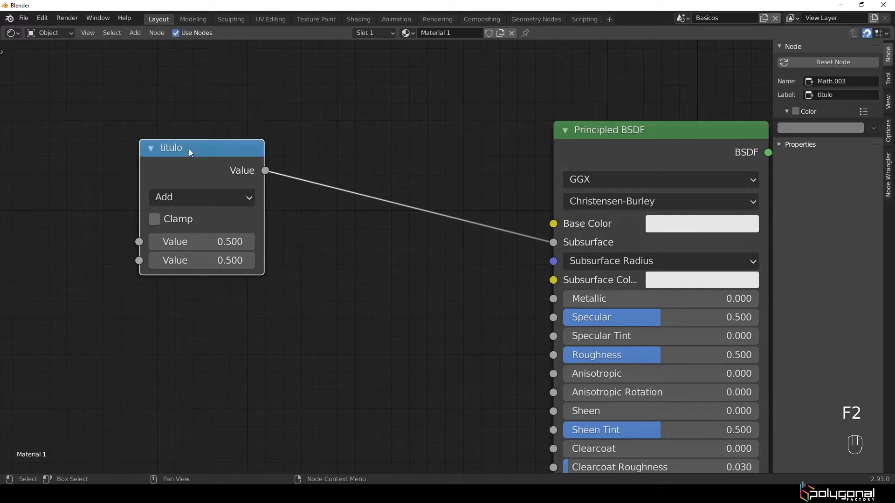
- Enable a custom color for the titulo node and set it to blue
{"action": "middle_click_drag", "start_coordinate": [265, 169], "coordinate": [240, 155]}
{"action": "scroll", "coordinate": [219, 140], "scroll_direction": "down", "scroll_amount": 3}
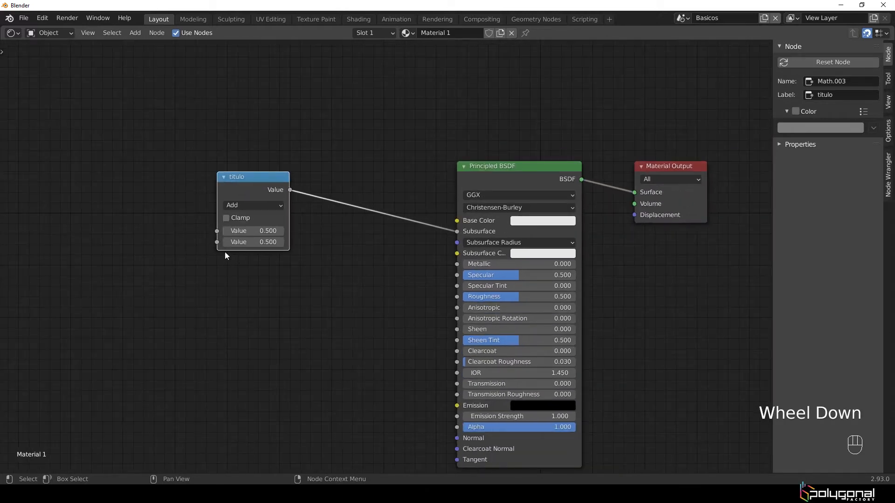
{"action": "left_click", "coordinate": [796, 112]}
{"action": "left_click", "coordinate": [827, 129]}
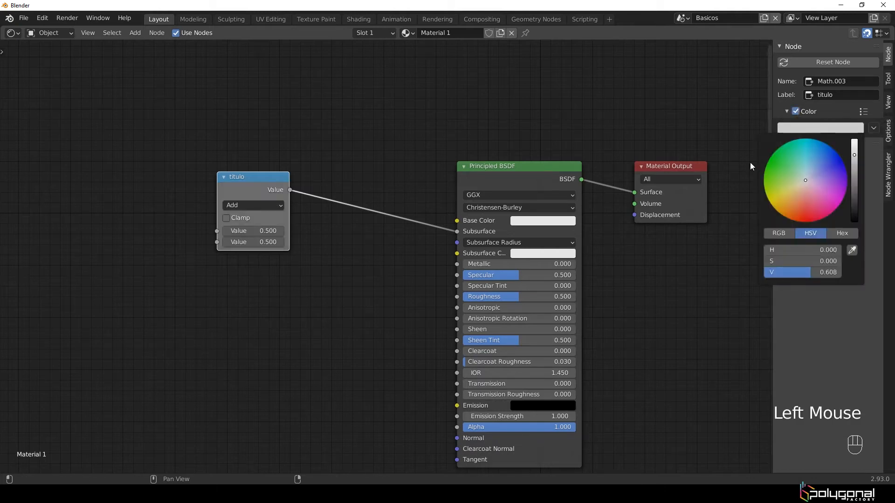
{"action": "left_click", "coordinate": [827, 160]}
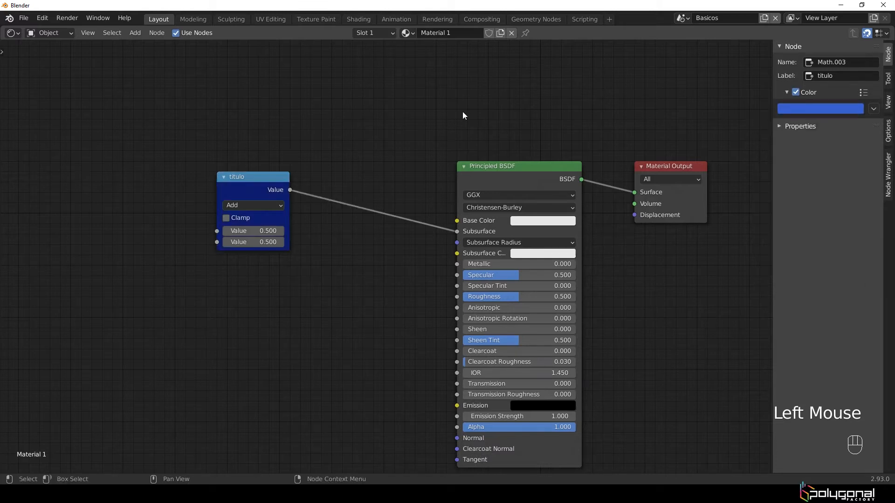
- Add a reroute point on the link between the titulo node and the Subsurface input
{"action": "scroll", "coordinate": [285, 153], "scroll_direction": "down", "scroll_amount": 5}
{"action": "middle_click_drag", "start_coordinate": [247, 158], "coordinate": [277, 230]}
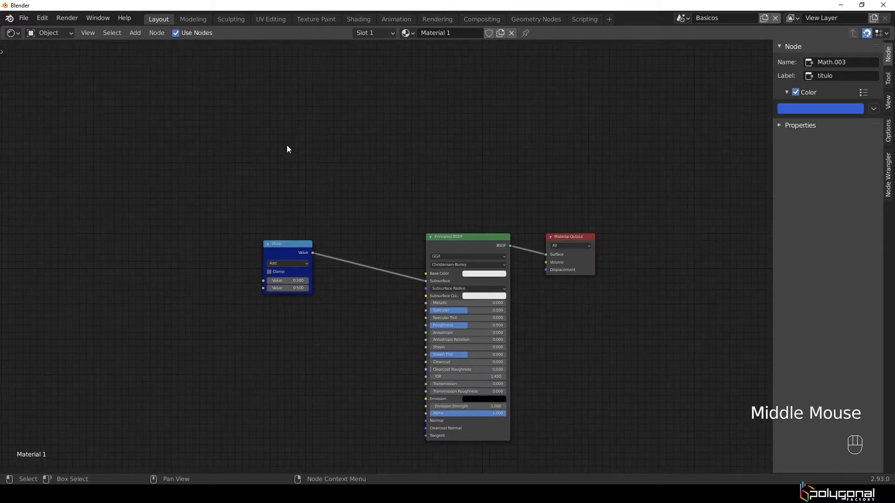
{"action": "scroll", "coordinate": [326, 308], "scroll_direction": "up", "scroll_amount": 2}
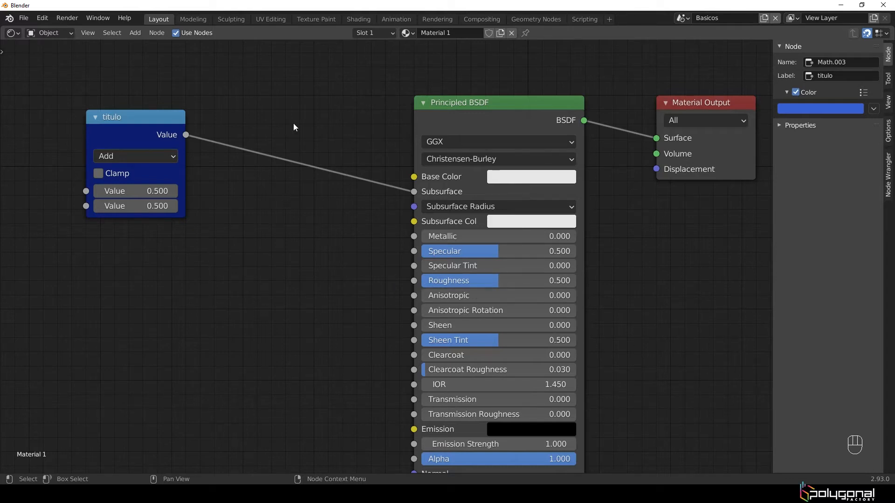
{"action": "right_click", "coordinate": [325, 129]}
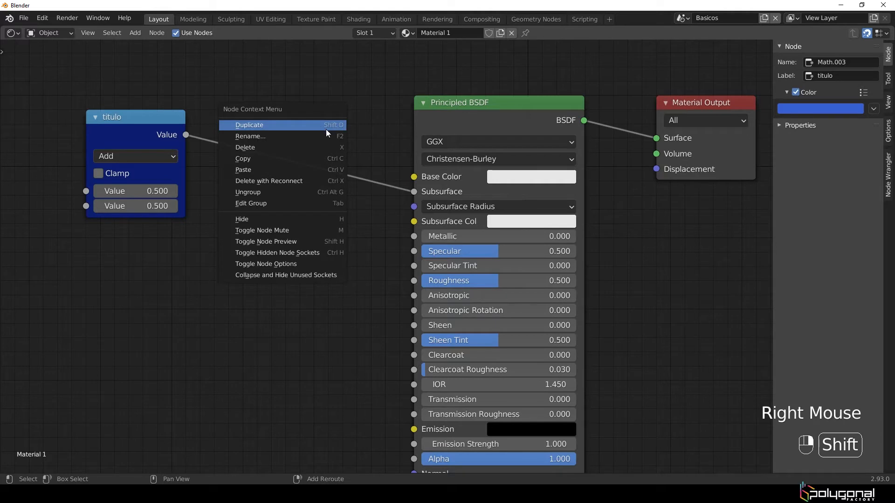
{"action": "mouse_move", "coordinate": [303, 109]}
{"action": "right_mouse_down", "text": "shift"}
{"action": "mouse_move", "coordinate": [330, 149]}
{"action": "mouse_move", "coordinate": [326, 190]}
{"action": "mouse_move", "coordinate": [287, 223]}
{"action": "right_mouse_up", "text": "shift"}
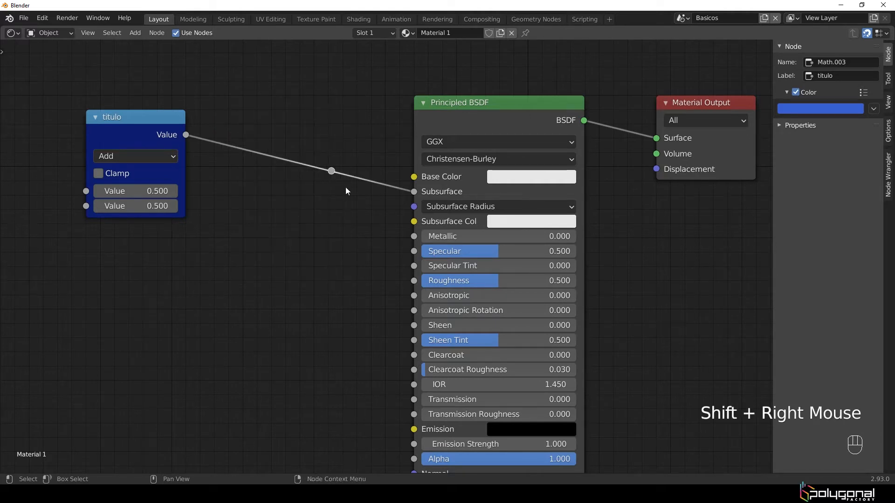
{"action": "left_click", "coordinate": [333, 172]}
- Link the reroute point to the Principled BSDF's Anisotropic Rotation input and move the point up closer to the titulo node
{"action": "middle_click_drag", "start_coordinate": [345, 191], "coordinate": [332, 178]}
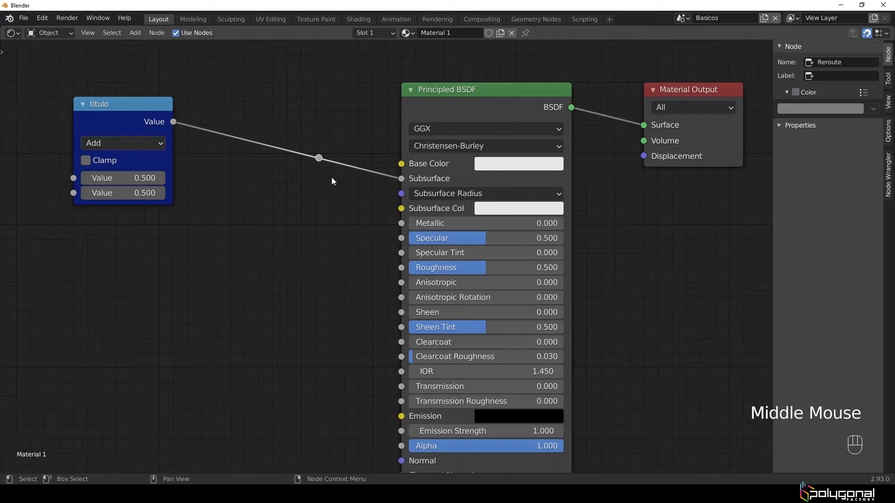
{"action": "left_click_drag", "start_coordinate": [318, 158], "coordinate": [399, 290]}
{"action": "left_click", "coordinate": [319, 159]}
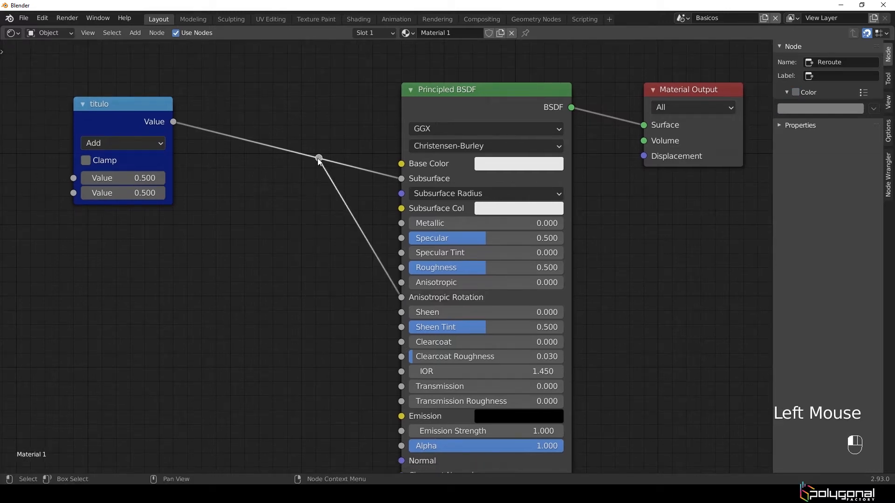
{"action": "key", "text": "g"}
{"action": "left_click", "coordinate": [273, 128]}
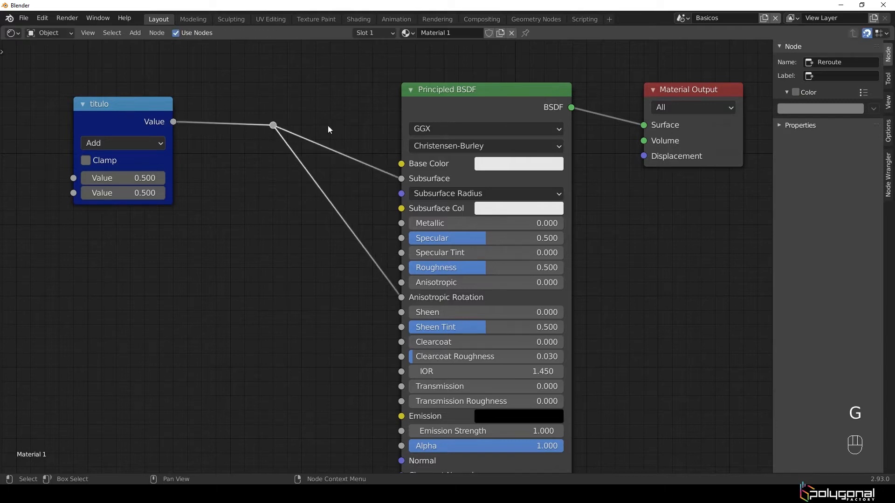
- Add a second reroute point on the Anisotropic Rotation link and move it level with that input, below the first point
{"action": "middle_click_drag", "start_coordinate": [341, 259], "coordinate": [345, 226]}
{"action": "right_click_drag", "start_coordinate": [352, 181], "coordinate": [331, 226], "text": "shift"}
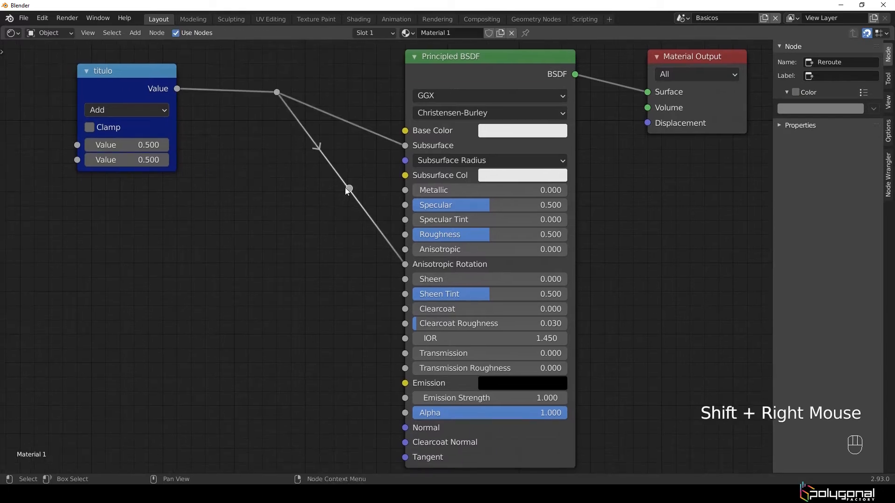
{"action": "left_click", "coordinate": [348, 191]}
{"action": "key", "text": "g"}
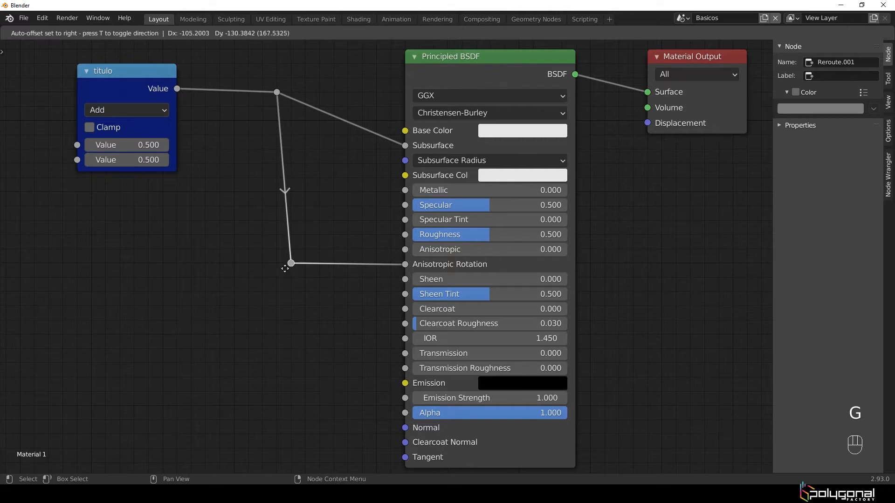
{"action": "left_click", "coordinate": [291, 266]}
- Add a Math node and place it directly below the Material Output node
{"action": "middle_click_drag", "start_coordinate": [303, 199], "coordinate": [284, 108]}
{"action": "scroll", "coordinate": [284, 109], "scroll_direction": "down", "scroll_amount": 3}
{"action": "middle_click_drag", "start_coordinate": [312, 161], "coordinate": [298, 225]}
{"action": "middle_click_drag", "start_coordinate": [435, 240], "coordinate": [352, 263]}
{"action": "key", "text": "shift+a"}
{"action": "left_click", "coordinate": [421, 254]}
{"action": "type", "text": "math"}
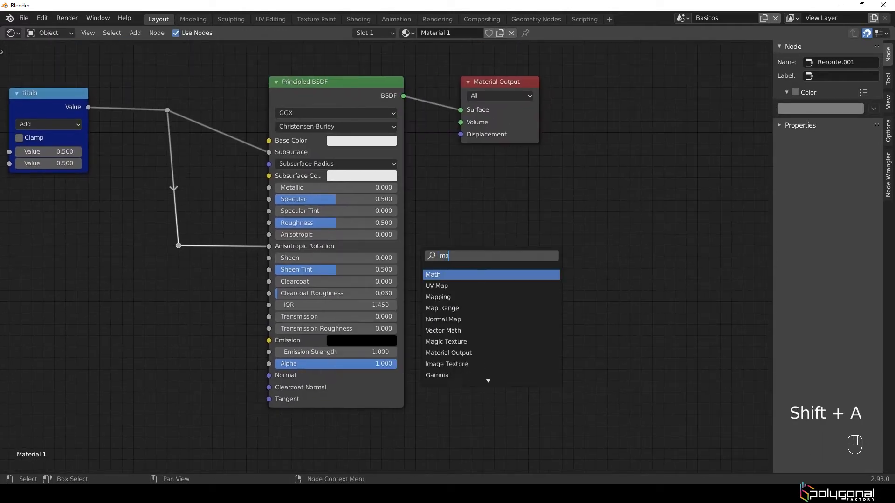
{"action": "left_click", "coordinate": [434, 270]}
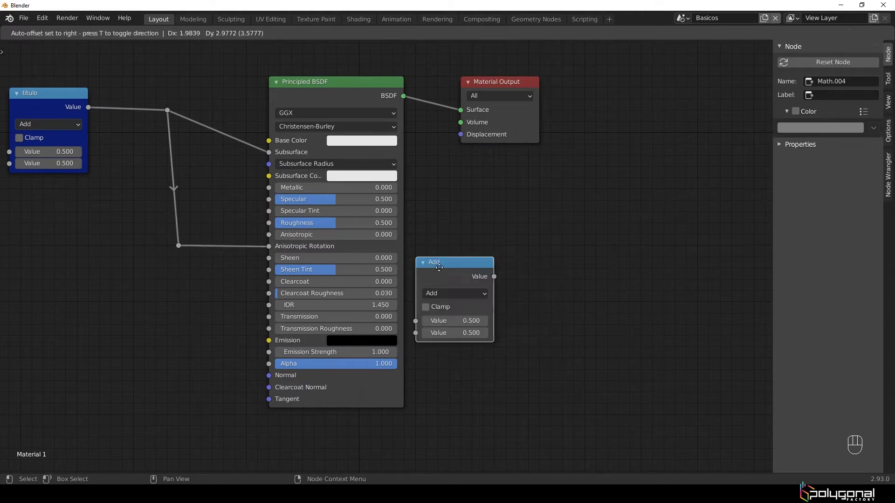
{"action": "left_click", "coordinate": [474, 160]}
{"action": "left_click_drag", "start_coordinate": [474, 160], "coordinate": [488, 187]}
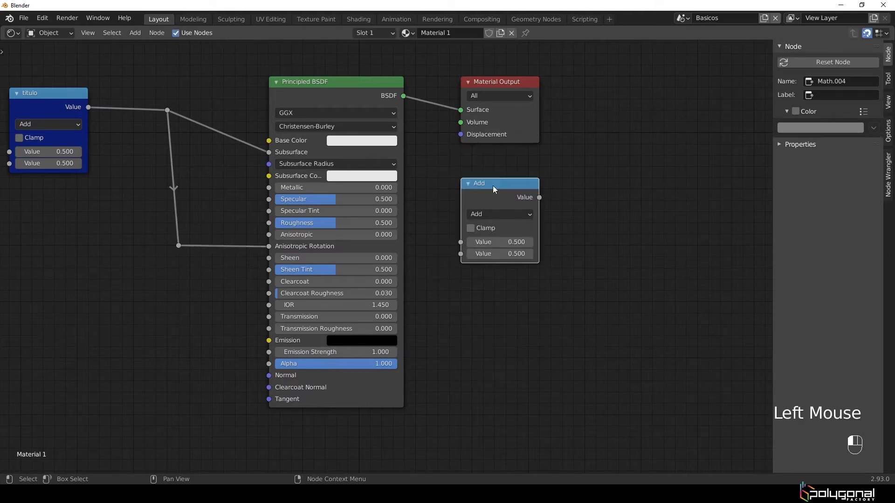
- Link the reroute point beside Anisotropic Rotation to the new Add node's second Value input
{"action": "middle_click_drag", "start_coordinate": [244, 274], "coordinate": [250, 238]}
{"action": "left_click", "coordinate": [186, 209]}
{"action": "left_click_drag", "start_coordinate": [187, 209], "coordinate": [468, 217]}
- Add a reroute point on the new Add node's link and move it below and to the left of the Principled BSDF
{"action": "right_click_drag", "start_coordinate": [454, 203], "coordinate": [457, 220], "text": "shift"}
{"action": "left_click", "coordinate": [449, 213]}
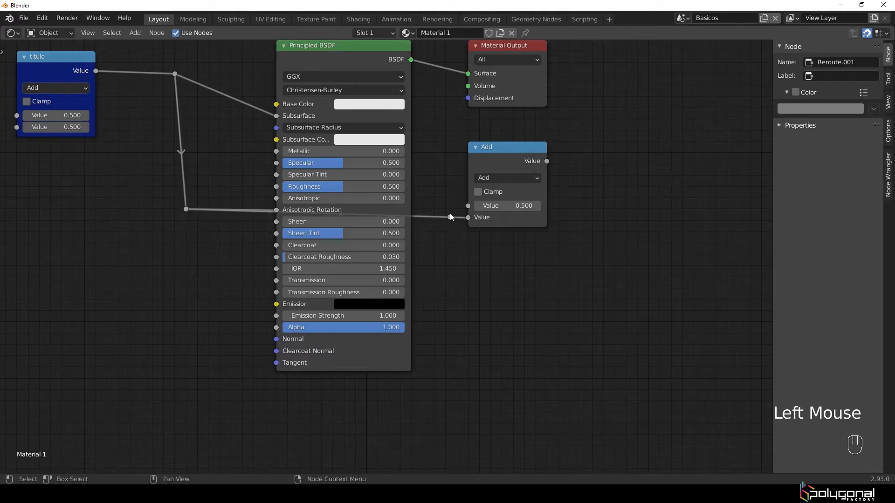
{"action": "key", "text": "g"}
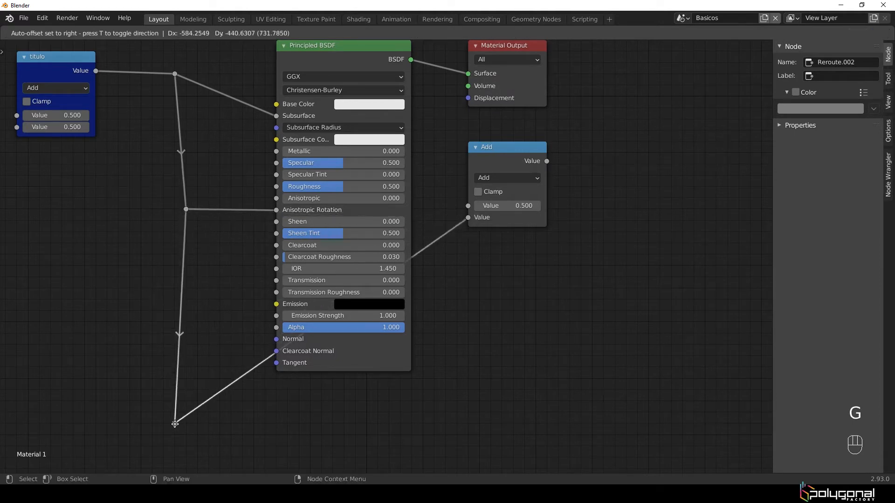
{"action": "left_click", "coordinate": [166, 423]}
- Add another reroute point on the same link and move it beneath the lower-right corner of the Principled BSDF
{"action": "right_click_drag", "start_coordinate": [423, 230], "coordinate": [440, 255], "text": "shift"}
{"action": "left_click", "coordinate": [438, 241]}
{"action": "key", "text": "g"}
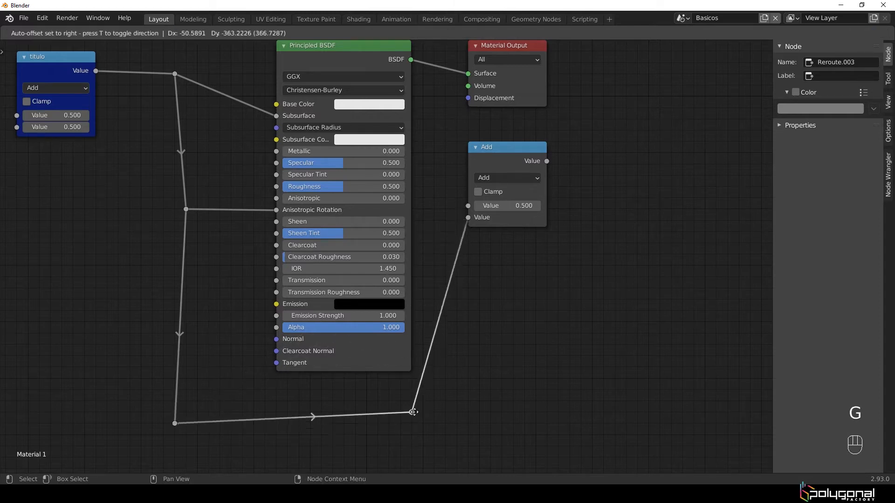
{"action": "left_click", "coordinate": [413, 425]}
- Add one more reroute point on the rising link and move it next to the Add node's second Value input
{"action": "mouse_move", "coordinate": [432, 291]}
{"action": "right_mouse_down", "text": "shift"}
{"action": "mouse_move", "coordinate": [459, 314]}
{"action": "mouse_move", "coordinate": [446, 295]}
{"action": "right_mouse_up", "text": "shift"}
{"action": "key", "text": "g"}
{"action": "left_click", "coordinate": [434, 225]}
- Straighten the detoured link by aligning the two bottom reroute points vertically with the points above them
{"action": "left_click", "coordinate": [412, 422]}
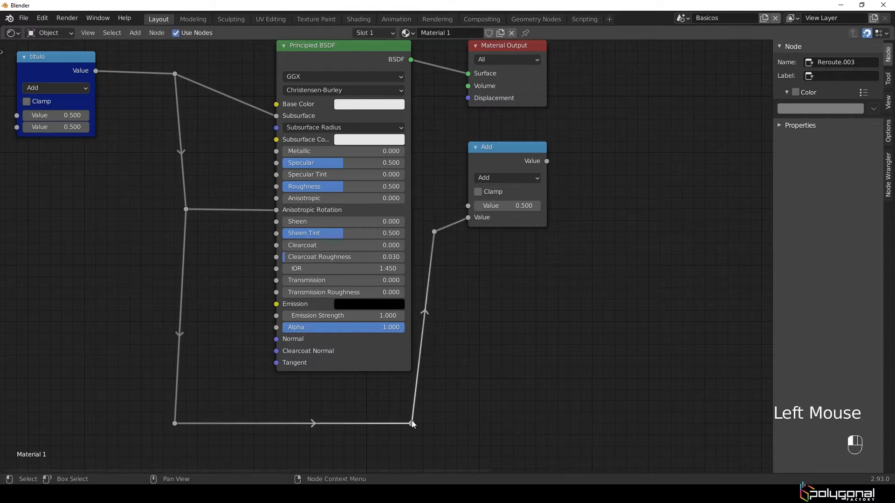
{"action": "key", "text": "g"}
{"action": "left_click", "coordinate": [424, 420]}
{"action": "scroll", "coordinate": [368, 303], "scroll_direction": "down", "scroll_amount": 2}
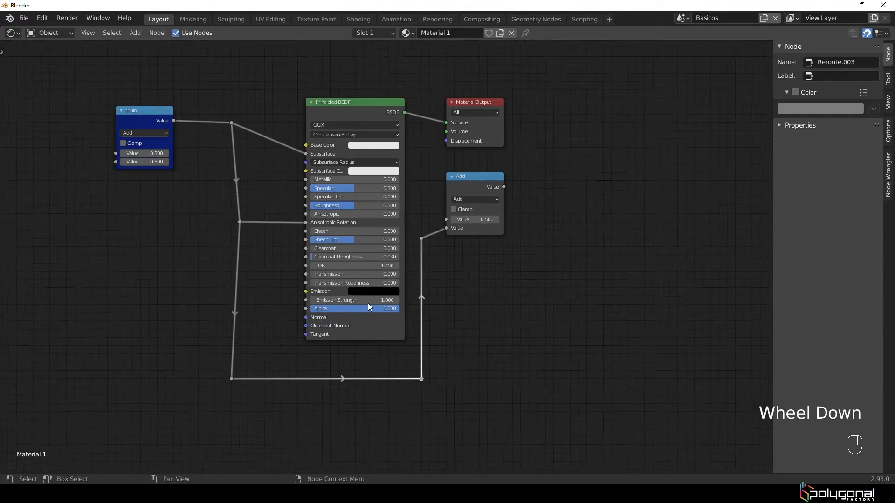
{"action": "middle_click_drag", "start_coordinate": [259, 222], "coordinate": [362, 212]}
{"action": "left_click", "coordinate": [328, 365]}
{"action": "key", "text": "g"}
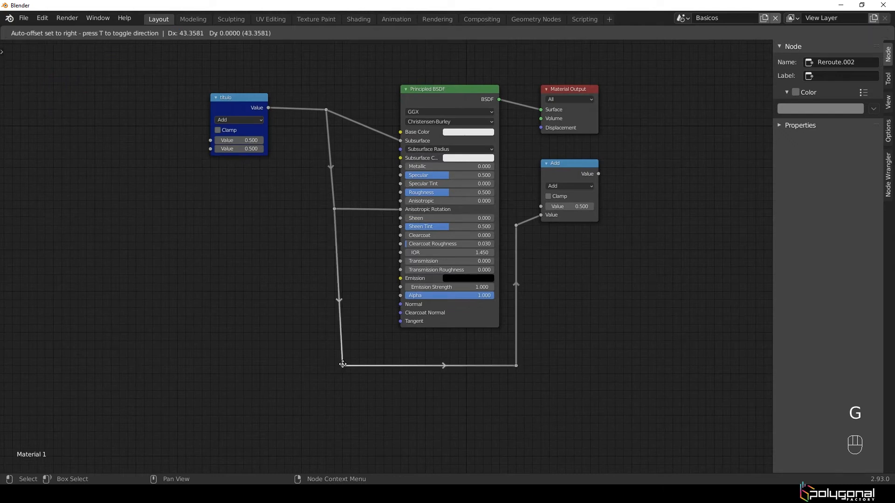
{"action": "left_click", "coordinate": [335, 366]}
- In the separate group of three Add nodes, link the lower-left node to the occupied first Value input, and restore the original single link
{"action": "left_click", "coordinate": [247, 102]}
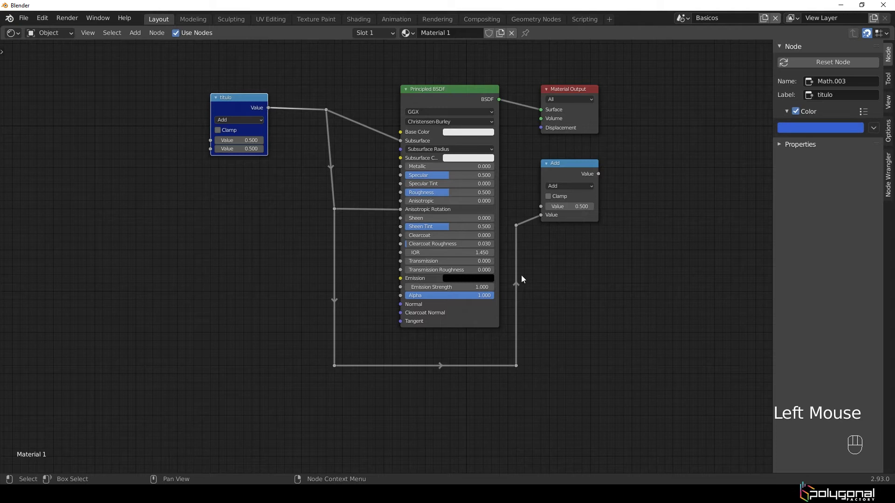
{"action": "middle_click_drag", "start_coordinate": [664, 296], "coordinate": [425, 184]}
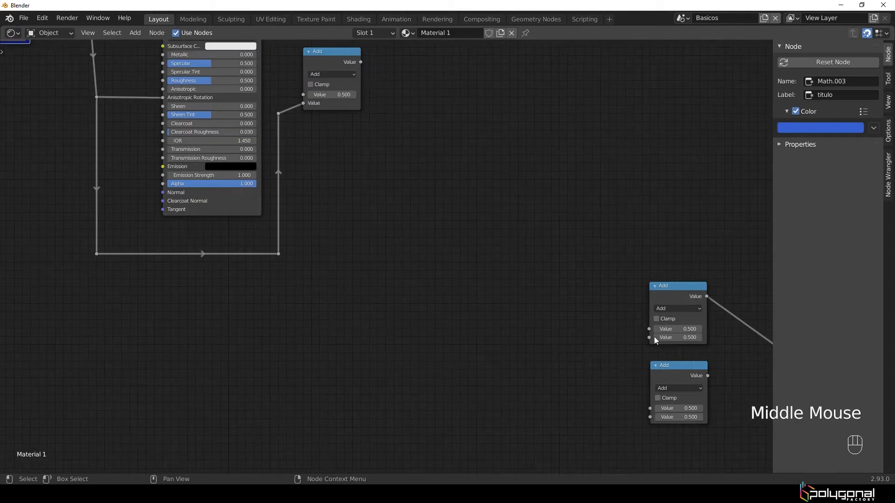
{"action": "middle_click_drag", "start_coordinate": [654, 338], "coordinate": [350, 215]}
{"action": "scroll", "coordinate": [378, 226], "scroll_direction": "up", "scroll_amount": 2}
{"action": "scroll", "coordinate": [387, 228], "scroll_direction": "up", "scroll_amount": 3}
{"action": "middle_click_drag", "start_coordinate": [400, 245], "coordinate": [482, 289]}
{"action": "scroll", "coordinate": [400, 282], "scroll_direction": "up", "scroll_amount": 1}
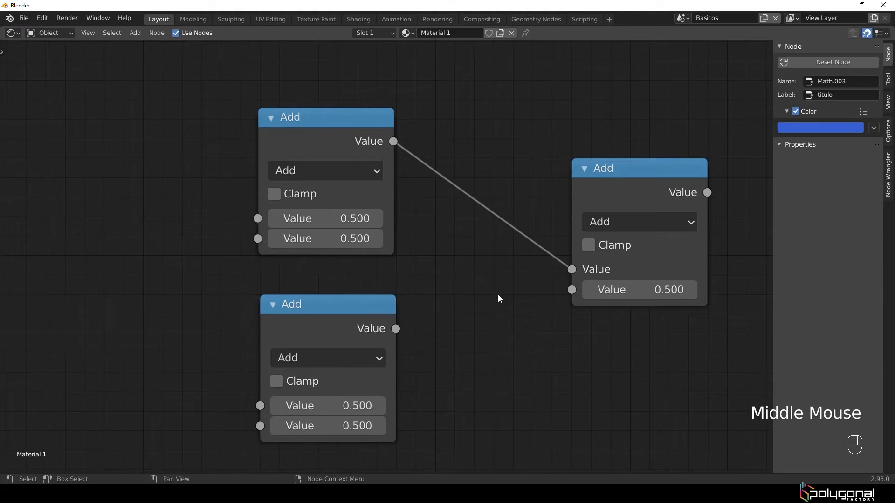
{"action": "left_click_drag", "start_coordinate": [396, 330], "coordinate": [567, 275]}
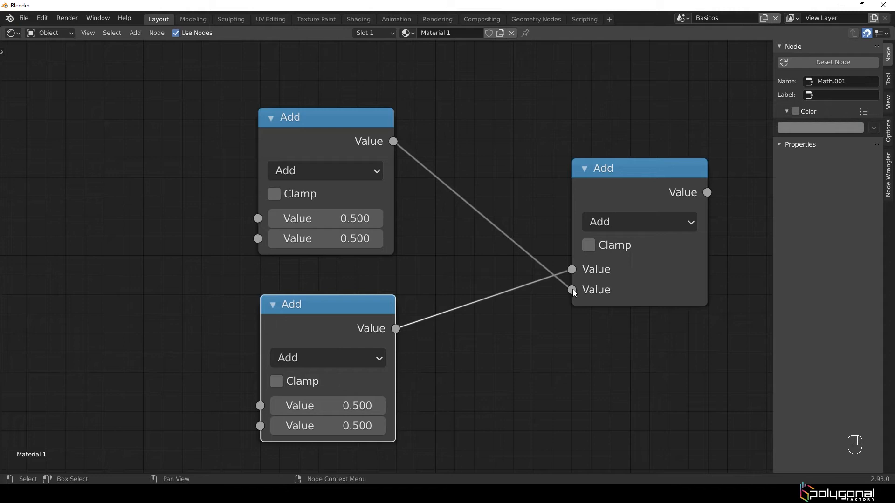
{"action": "left_click_drag", "start_coordinate": [572, 289], "coordinate": [485, 365]}
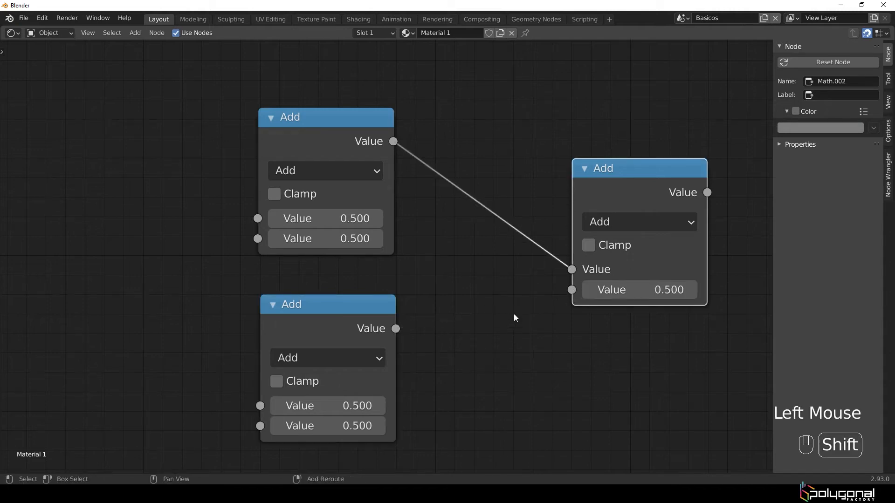
- Add a reroute point on the link between the Add nodes and alternately connect both left nodes to it, ending with the upper one
{"action": "right_click_drag", "start_coordinate": [543, 221], "coordinate": [513, 265], "text": "shift"}
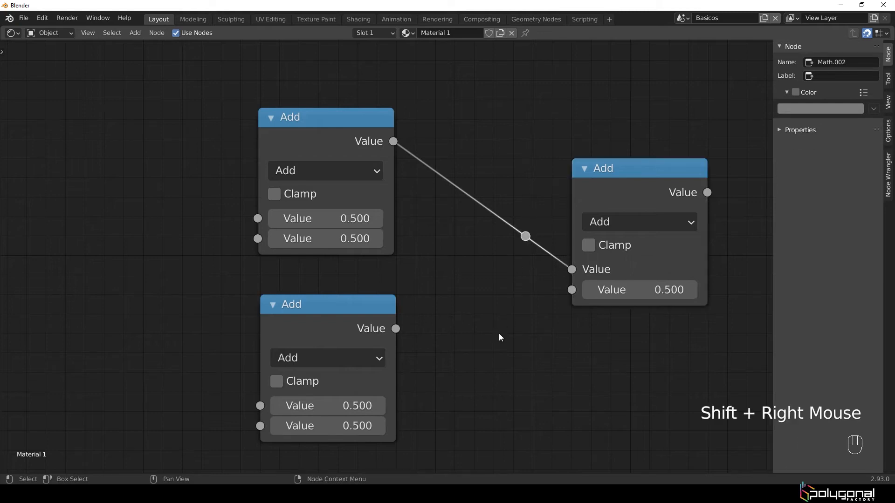
{"action": "left_click_drag", "start_coordinate": [396, 328], "coordinate": [525, 238]}
{"action": "left_click_drag", "start_coordinate": [396, 141], "coordinate": [530, 240]}
{"action": "left_click_drag", "start_coordinate": [396, 329], "coordinate": [525, 238]}
{"action": "left_click_drag", "start_coordinate": [394, 141], "coordinate": [527, 238]}
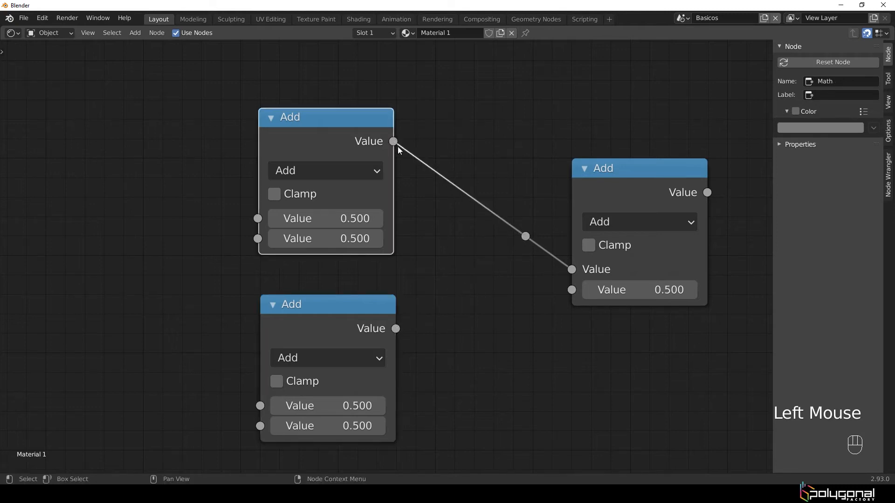
{"action": "left_click_drag", "start_coordinate": [396, 329], "coordinate": [525, 236]}
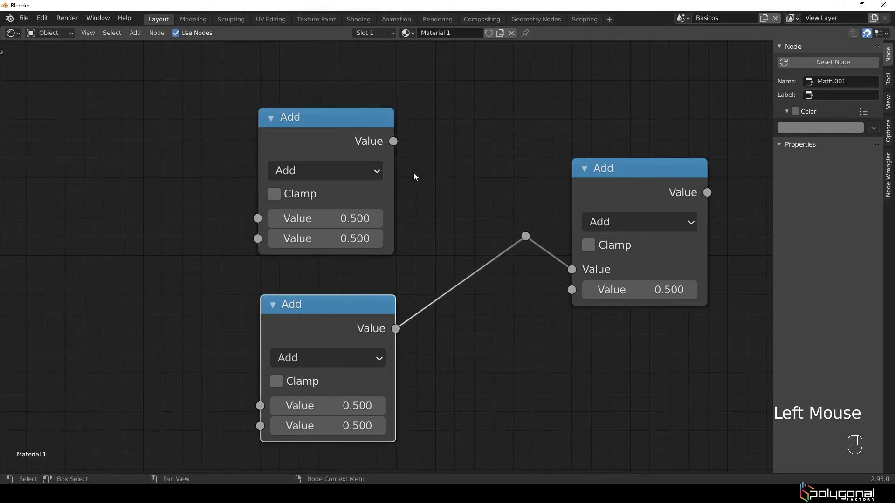
{"action": "left_click_drag", "start_coordinate": [392, 140], "coordinate": [521, 242]}
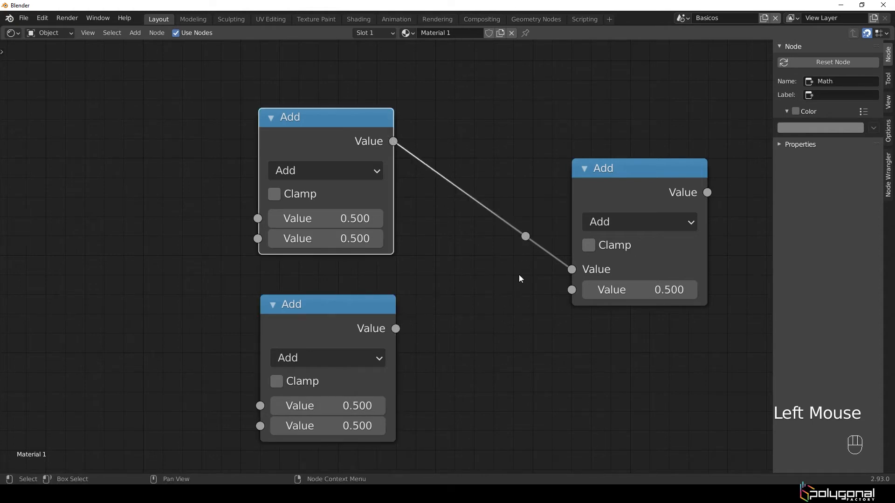
- Delete the bottom-left reroute point of the link running beneath the Principled BSDF
{"action": "middle_click_drag", "start_coordinate": [369, 277], "coordinate": [401, 166]}
{"action": "scroll", "coordinate": [281, 241], "scroll_direction": "down", "scroll_amount": 3}
{"action": "middle_click_drag", "start_coordinate": [280, 241], "coordinate": [316, 364]}
{"action": "scroll", "coordinate": [521, 370], "scroll_direction": "up", "scroll_amount": 3}
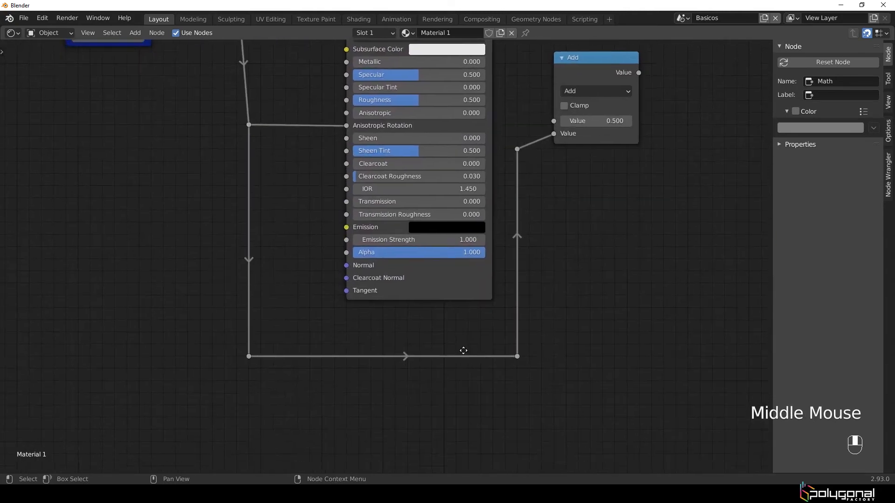
{"action": "middle_click_drag", "start_coordinate": [521, 370], "coordinate": [499, 405]}
{"action": "scroll", "coordinate": [239, 370], "scroll_direction": "down", "scroll_amount": 2}
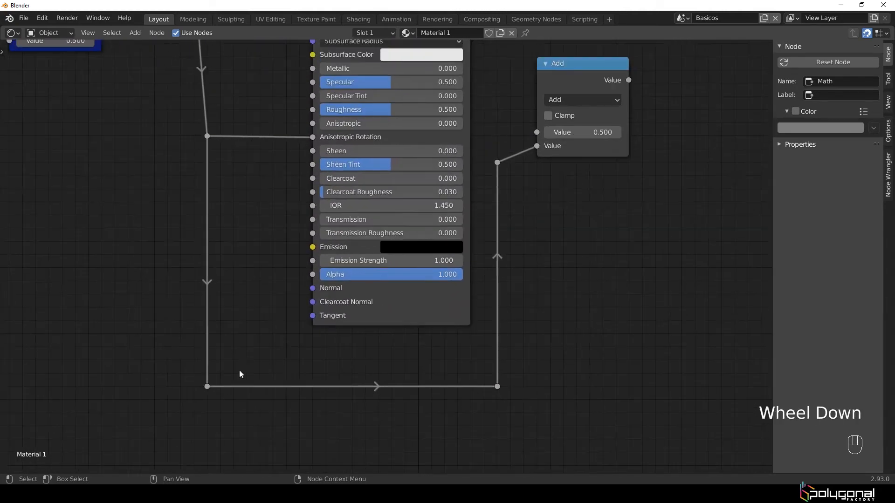
{"action": "left_click", "coordinate": [213, 390]}
{"action": "middle_click_drag", "start_coordinate": [242, 357], "coordinate": [373, 361]}
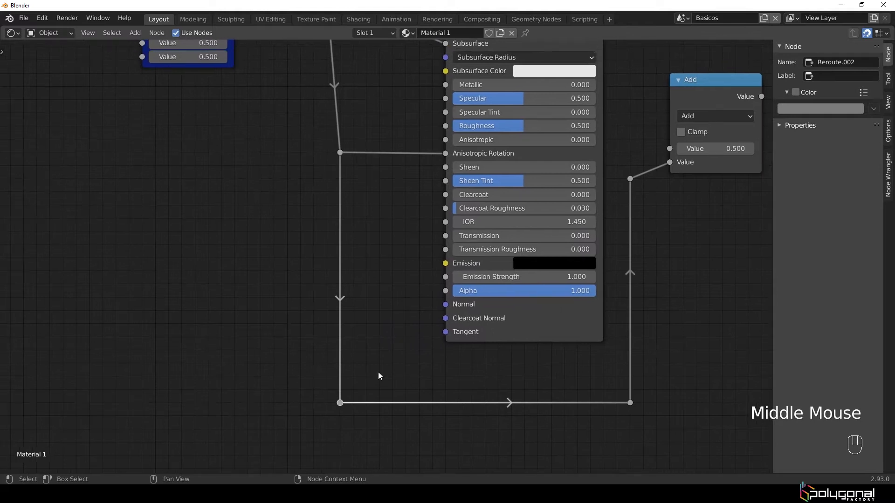
{"action": "key", "text": "x"}
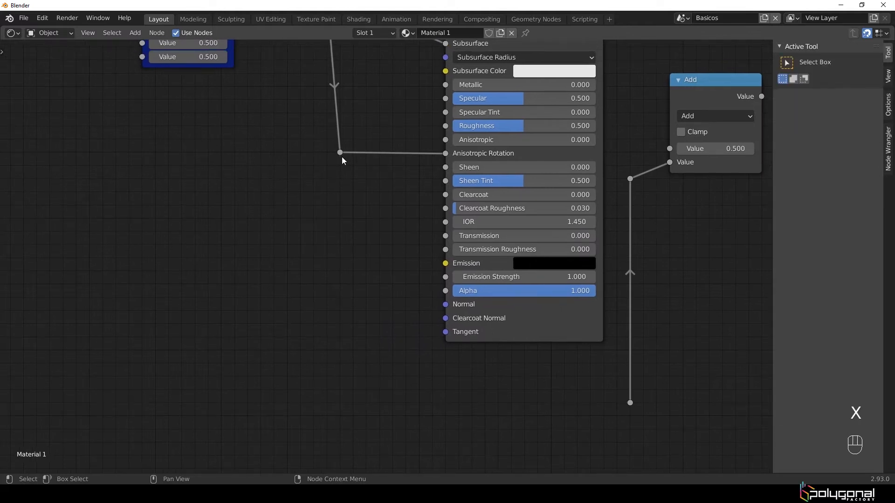
- Examine the broken link by the Add node, and undo the reroute point's deletion
{"action": "middle_click_drag", "start_coordinate": [613, 384], "coordinate": [393, 407]}
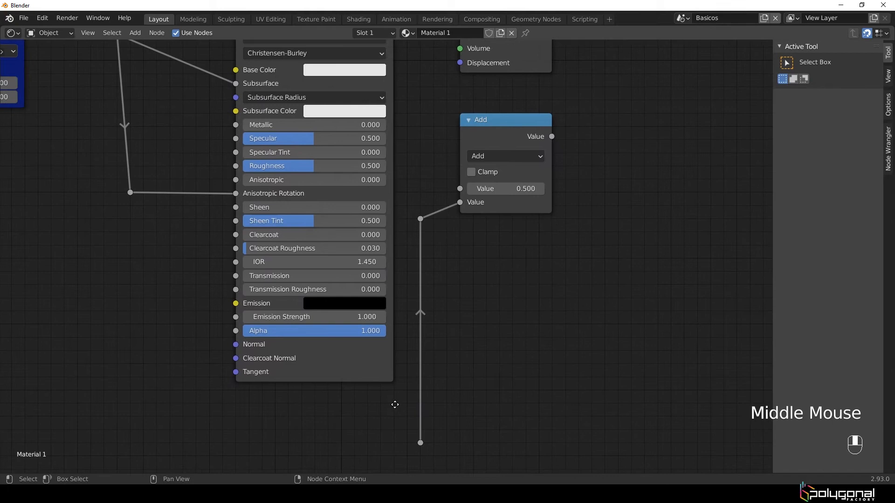
{"action": "scroll", "coordinate": [275, 347], "scroll_direction": "down", "scroll_amount": 1}
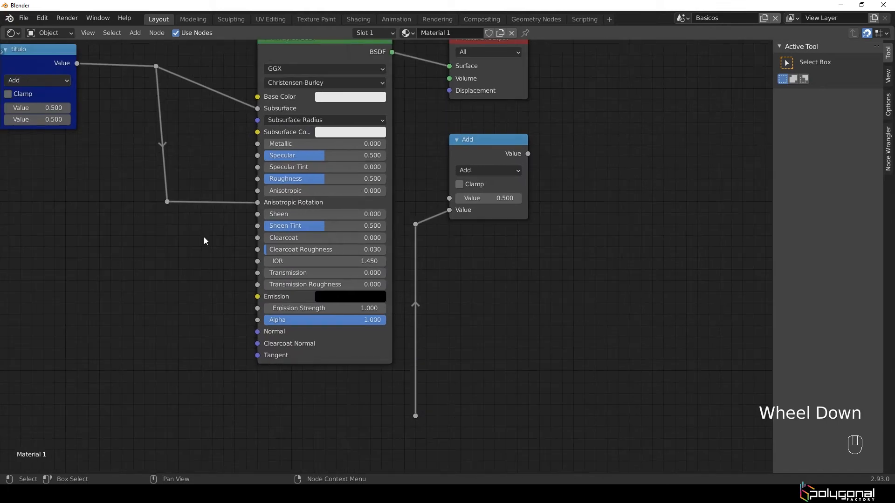
{"action": "left_click", "coordinate": [476, 141]}
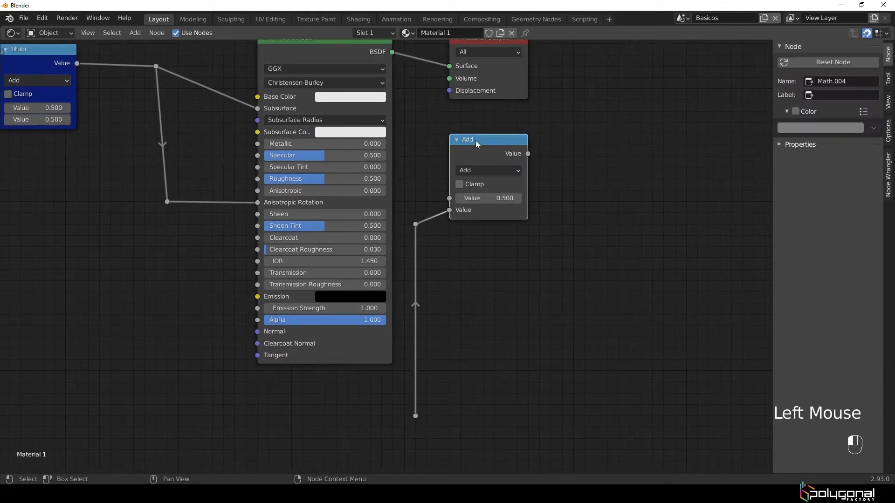
{"action": "middle_click_drag", "start_coordinate": [417, 354], "coordinate": [457, 314]}
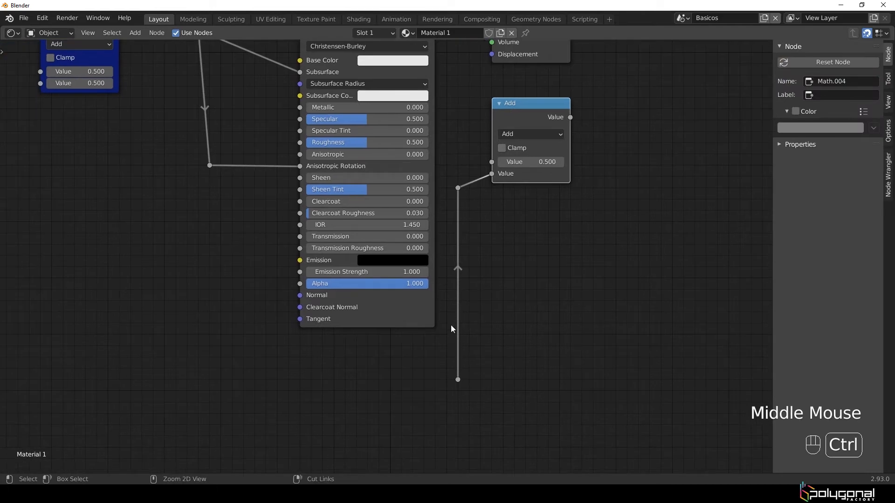
{"action": "key", "text": "ctrl+z"}
{"action": "key", "text": "ctrl+z"}
- Delete the bottom-left reroute point with reconnect so that its neighbouring points stay linked
{"action": "middle_click_drag", "start_coordinate": [302, 389], "coordinate": [336, 314]}
{"action": "scroll", "coordinate": [355, 290], "scroll_direction": "up", "scroll_amount": 1}
{"action": "left_click", "coordinate": [321, 313]}
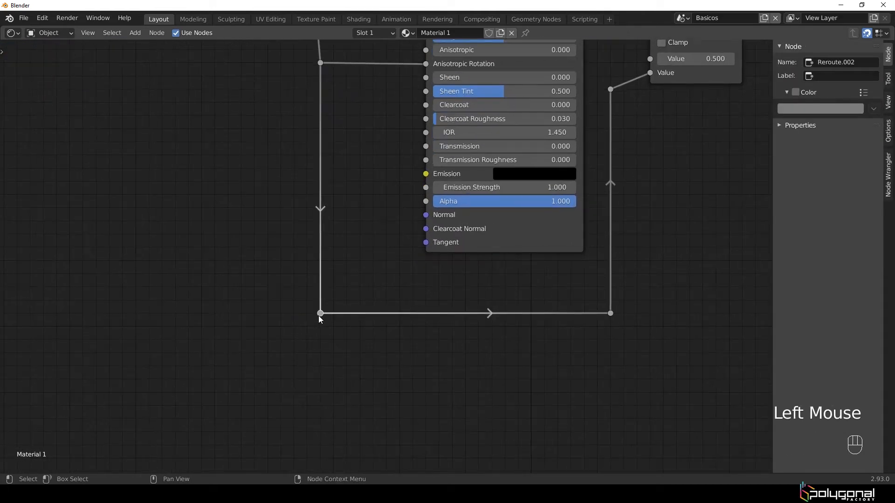
{"action": "key", "text": "ctrl"}
{"action": "key", "text": "ctrl+x"}
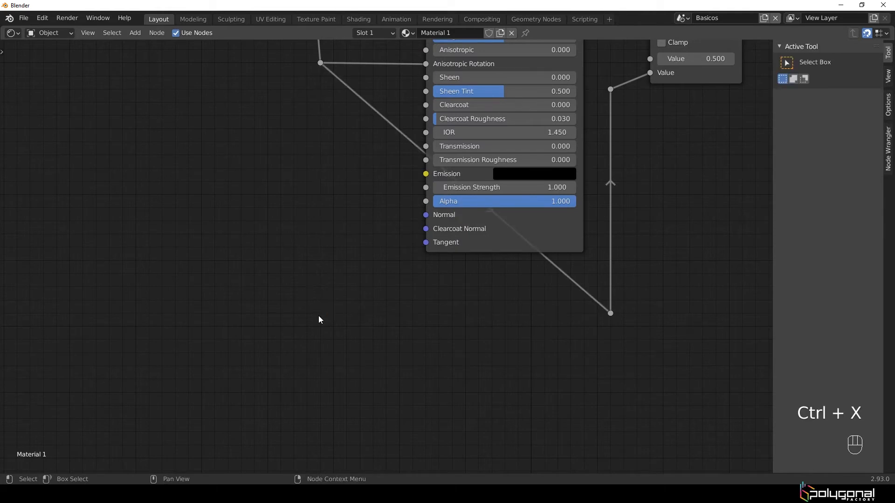
{"action": "scroll", "coordinate": [321, 319], "scroll_direction": "down", "scroll_amount": 2}
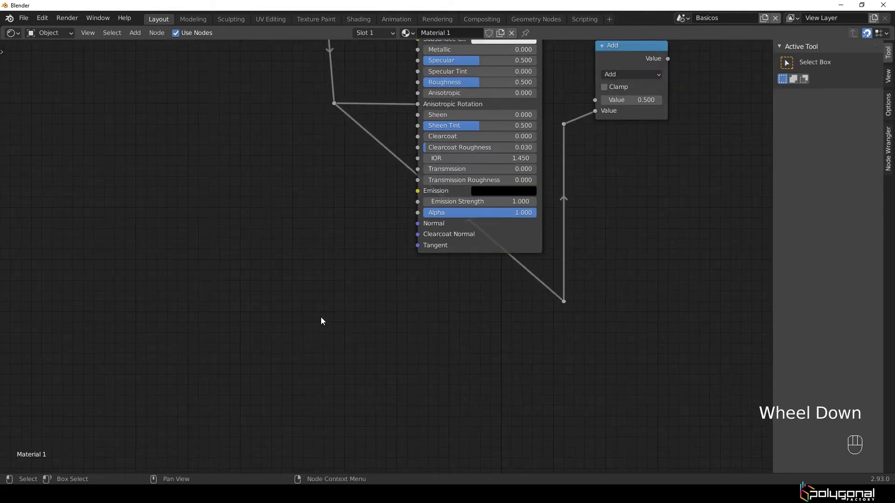
{"action": "middle_click_drag", "start_coordinate": [320, 320], "coordinate": [474, 362]}
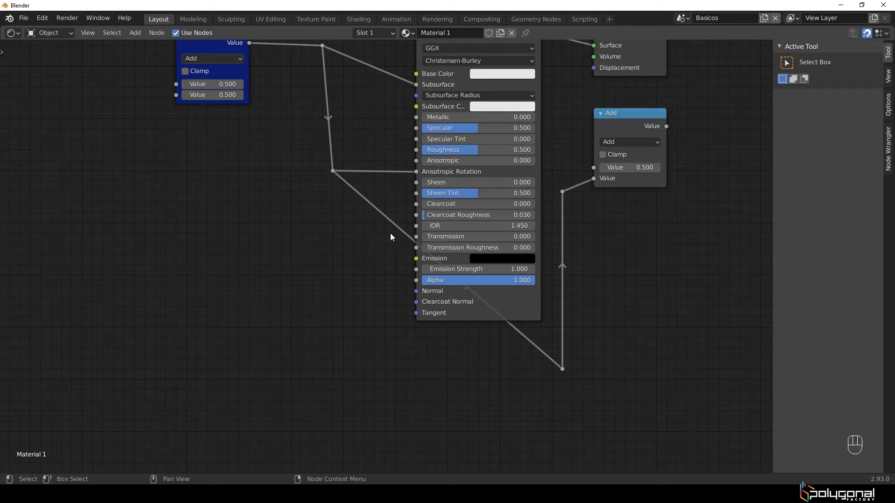
{"action": "middle_click", "coordinate": [477, 325]}
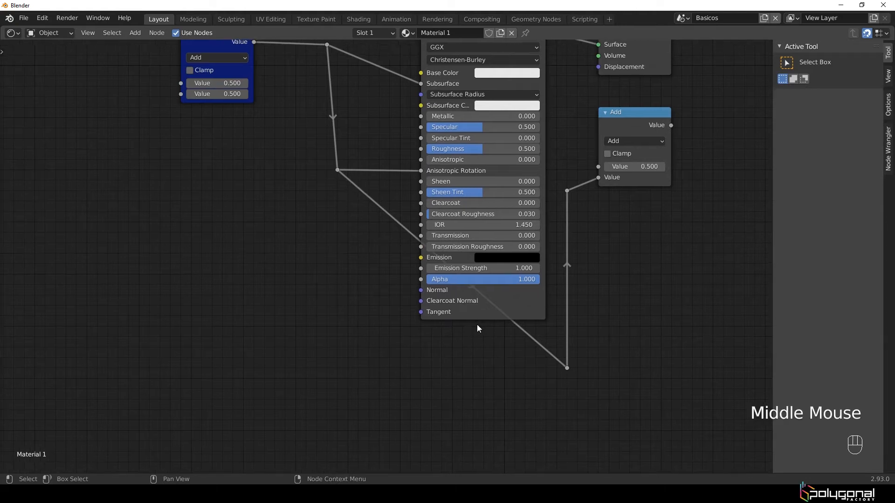
- Undo the delete-with-reconnect of the bottom-left reroute point
{"action": "key", "text": "ctrl+z"}
{"action": "middle_click_drag", "start_coordinate": [351, 362], "coordinate": [386, 320]}
{"action": "scroll", "coordinate": [386, 323], "scroll_direction": "up", "scroll_amount": 3}
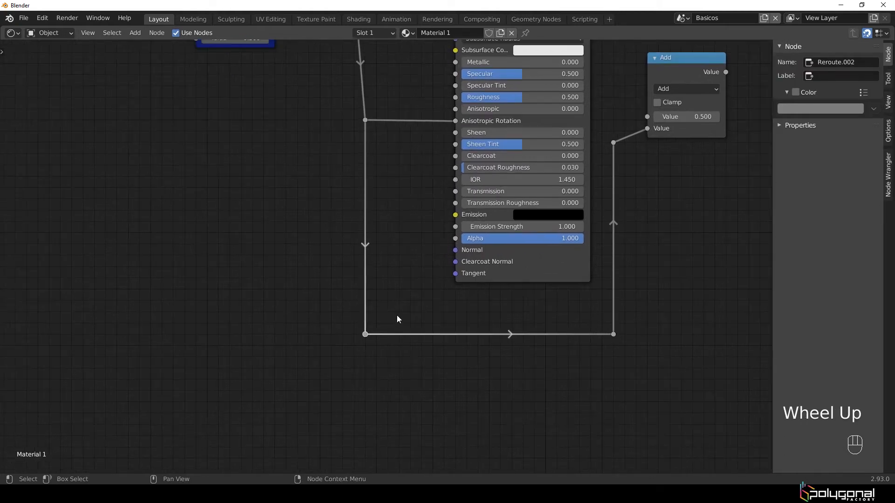
{"action": "left_click", "coordinate": [360, 363]}
{"action": "middle_click_drag", "start_coordinate": [373, 339], "coordinate": [309, 340]}
{"action": "scroll", "coordinate": [309, 269], "scroll_direction": "up", "scroll_amount": 2}
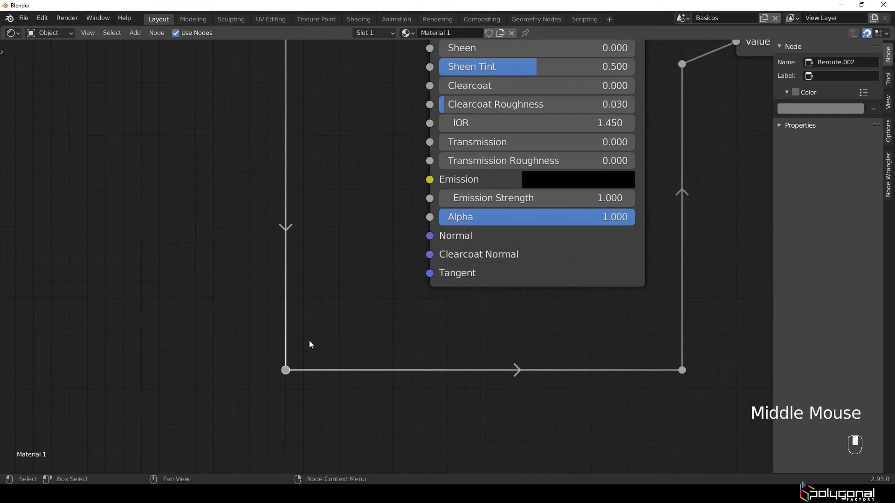
{"action": "key", "text": "g"}
{"action": "key", "text": "Escape"}
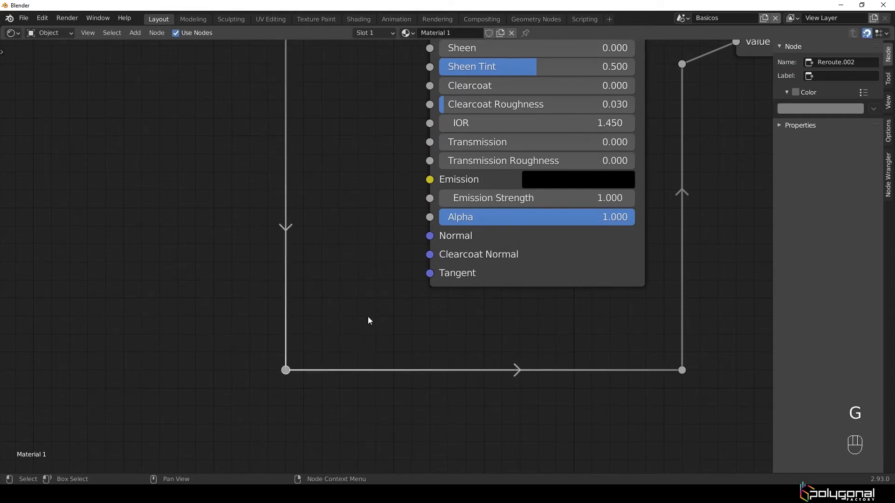
{"action": "scroll", "coordinate": [369, 320], "scroll_direction": "down", "scroll_amount": 1}
{"action": "mouse_move", "coordinate": [307, 346]}
{"action": "left_mouse_down"}
{"action": "mouse_move", "coordinate": [336, 299]}
{"action": "mouse_move", "coordinate": [372, 148]}
{"action": "mouse_move", "coordinate": [305, 352]}
{"action": "left_mouse_up"}
{"action": "middle_click_drag", "start_coordinate": [304, 356], "coordinate": [327, 292]}
{"action": "scroll", "coordinate": [300, 357], "scroll_direction": "up", "scroll_amount": 1}
{"action": "key", "text": "g"}
{"action": "right_click", "coordinate": [373, 237]}
{"action": "scroll", "coordinate": [355, 107], "scroll_direction": "down", "scroll_amount": 6}
{"action": "middle_click_drag", "start_coordinate": [353, 103], "coordinate": [365, 207]}
{"action": "scroll", "coordinate": [384, 262], "scroll_direction": "down", "scroll_amount": 1}
{"action": "scroll", "coordinate": [340, 240], "scroll_direction": "up", "scroll_amount": 3}
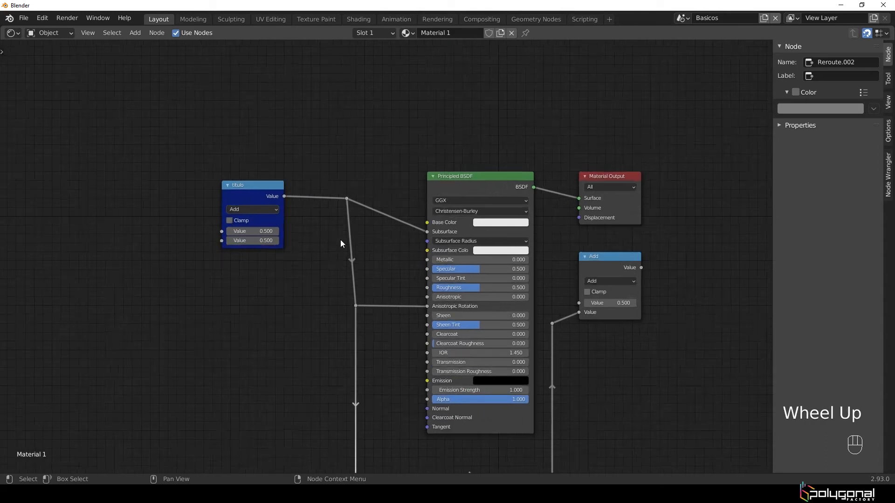
- Link the reroute point beside the titulo node to the Principled BSDF's Metallic, Specular and Specular Tint inputs
{"action": "left_click_drag", "start_coordinate": [293, 120], "coordinate": [477, 265]}
{"action": "left_click_drag", "start_coordinate": [293, 120], "coordinate": [482, 286]}
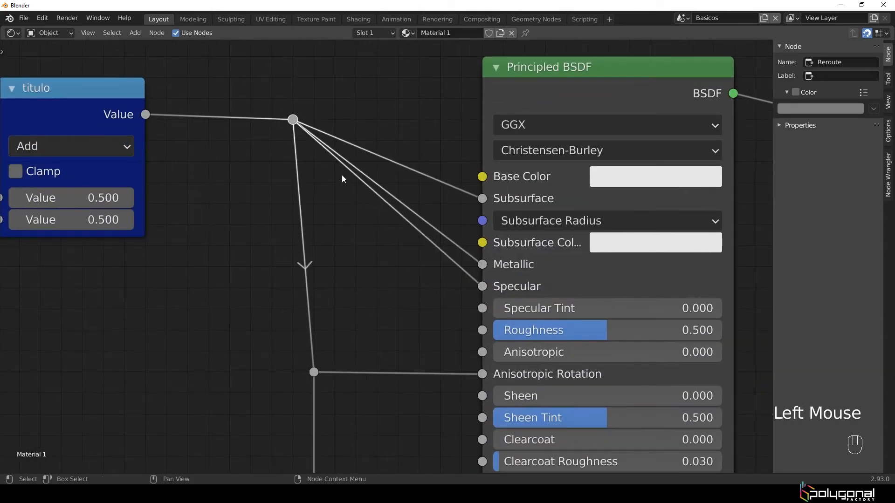
{"action": "left_click_drag", "start_coordinate": [292, 119], "coordinate": [483, 309]}
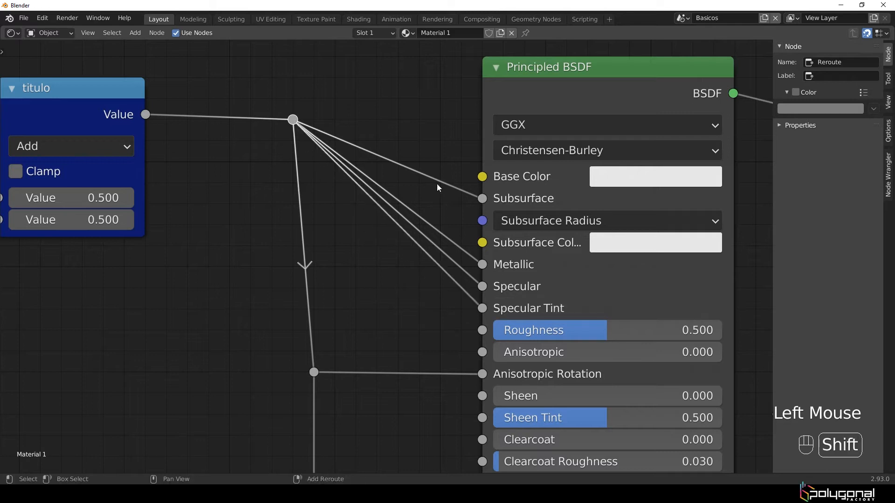
- Insert one shared reroute point across the four links into the Principled BSDF and move it closer to the first reroute point
{"action": "right_click_drag", "start_coordinate": [382, 89], "coordinate": [428, 221], "text": "shift"}
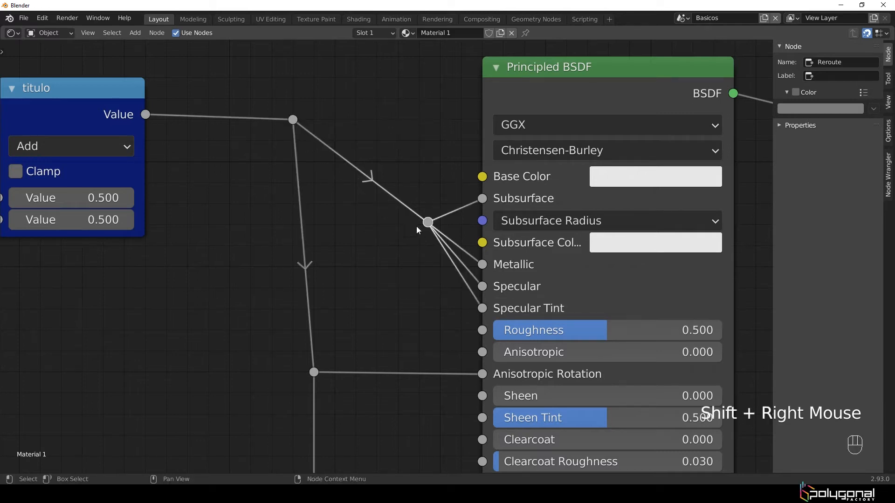
{"action": "key", "text": "g"}
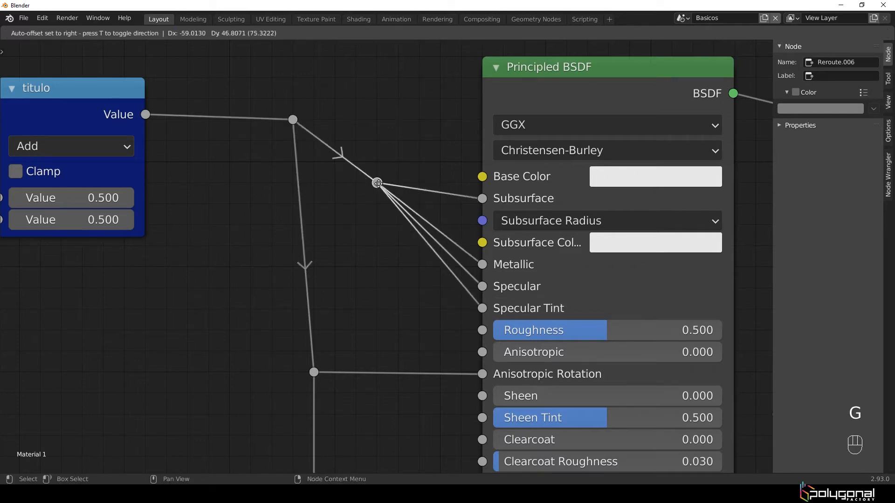
{"action": "left_click", "coordinate": [382, 186]}
{"action": "scroll", "coordinate": [407, 256], "scroll_direction": "down", "scroll_amount": 2}
{"action": "middle_click_drag", "start_coordinate": [446, 313], "coordinate": [419, 262]}
{"action": "scroll", "coordinate": [405, 237], "scroll_direction": "down", "scroll_amount": 2}
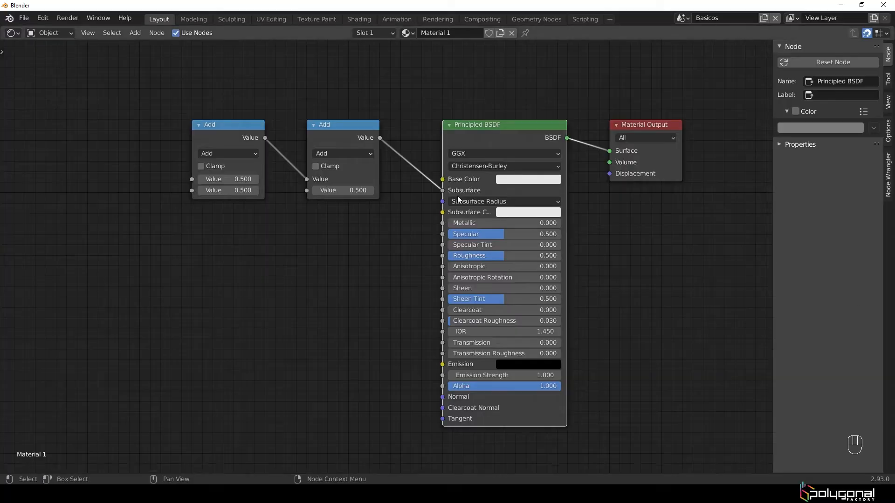
- Group the two Add nodes together in a new frame
{"action": "left_click_drag", "start_coordinate": [160, 89], "coordinate": [387, 249]}
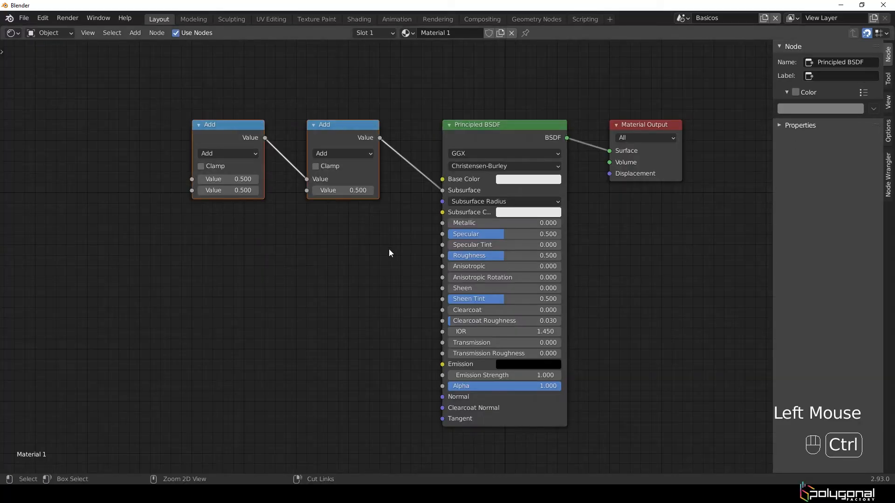
{"action": "key", "text": "ctrl+j"}
{"action": "left_click", "coordinate": [272, 214]}
{"action": "middle_click_drag", "start_coordinate": [290, 139], "coordinate": [321, 174]}
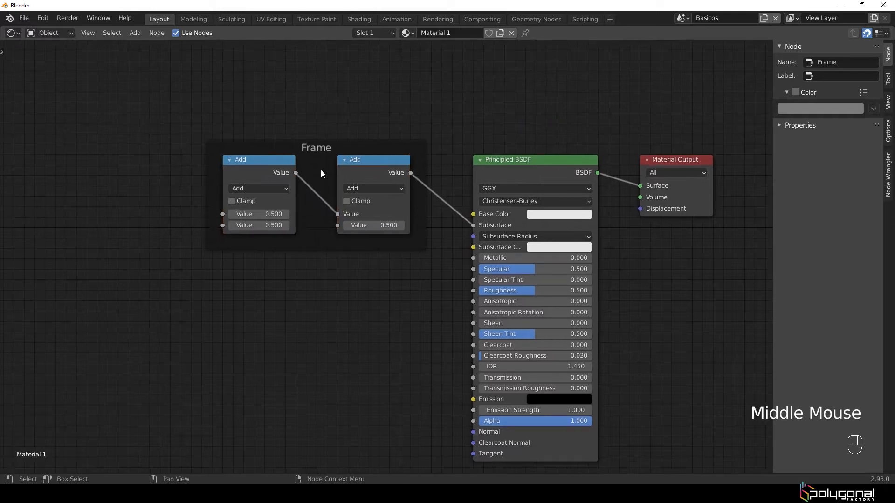
- Move the frame with its two Add nodes farther away from the Principled BSDF and deselect it
{"action": "left_click", "coordinate": [323, 148]}
{"action": "key", "text": "g"}
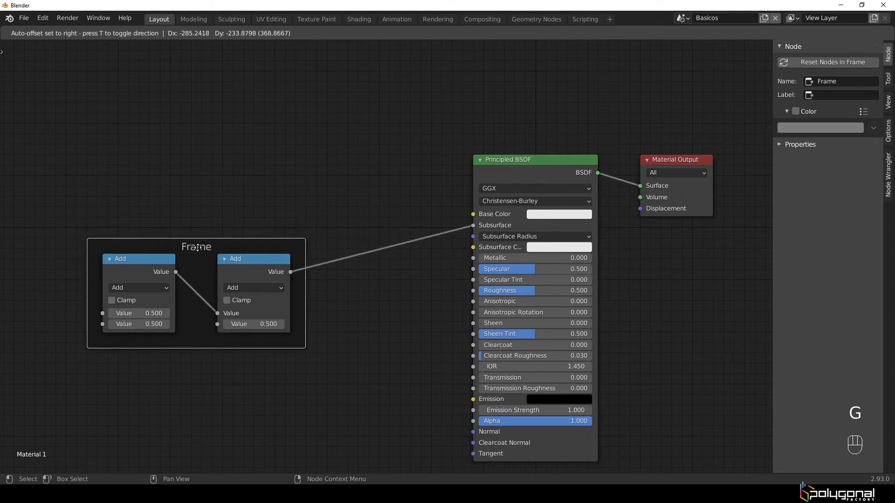
{"action": "left_click", "coordinate": [216, 167]}
{"action": "middle_click_drag", "start_coordinate": [264, 353], "coordinate": [250, 354]}
{"action": "scroll", "coordinate": [249, 353], "scroll_direction": "down", "scroll_amount": 2}
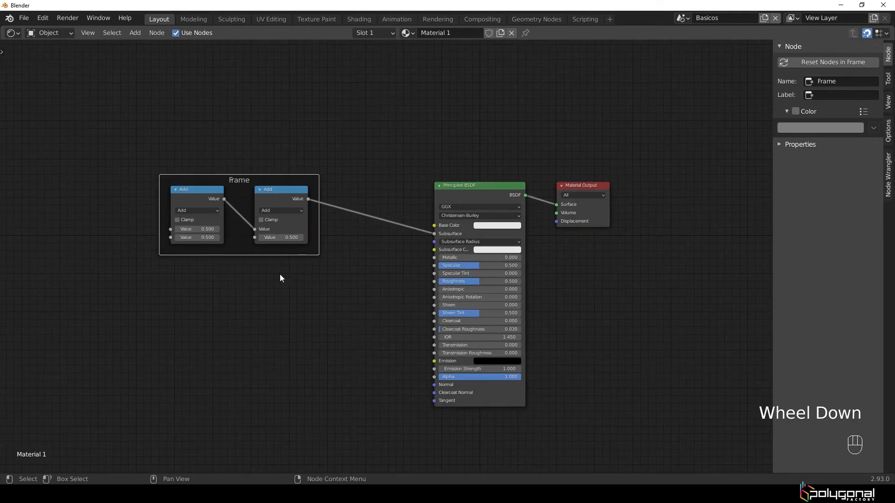
{"action": "scroll", "coordinate": [239, 257], "scroll_direction": "up", "scroll_amount": 1}
{"action": "left_click", "coordinate": [278, 304]}
{"action": "middle_click_drag", "start_coordinate": [278, 303], "coordinate": [278, 292]}
{"action": "scroll", "coordinate": [289, 212], "scroll_direction": "up", "scroll_amount": 2}
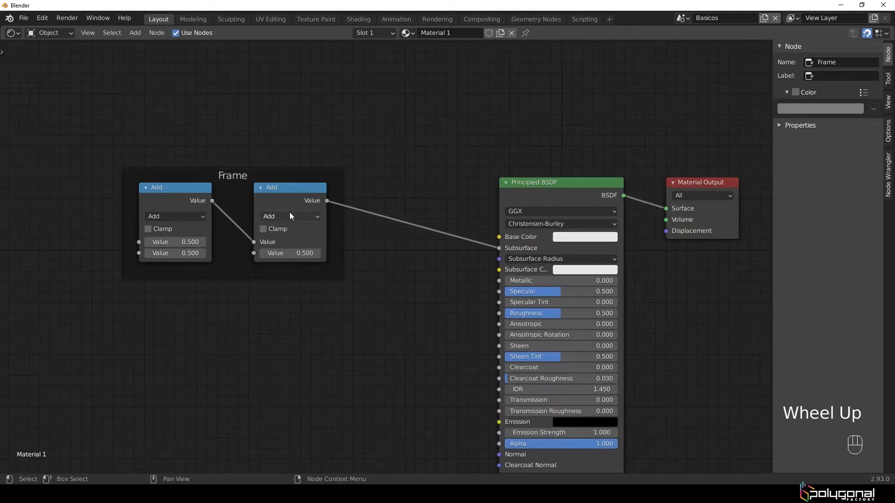
- Add a Math node through the node search and place it below the frame
{"action": "left_click", "coordinate": [287, 212]}
{"action": "middle_click_drag", "start_coordinate": [273, 369], "coordinate": [330, 336], "text": "shift"}
{"action": "key", "text": "shift+a"}
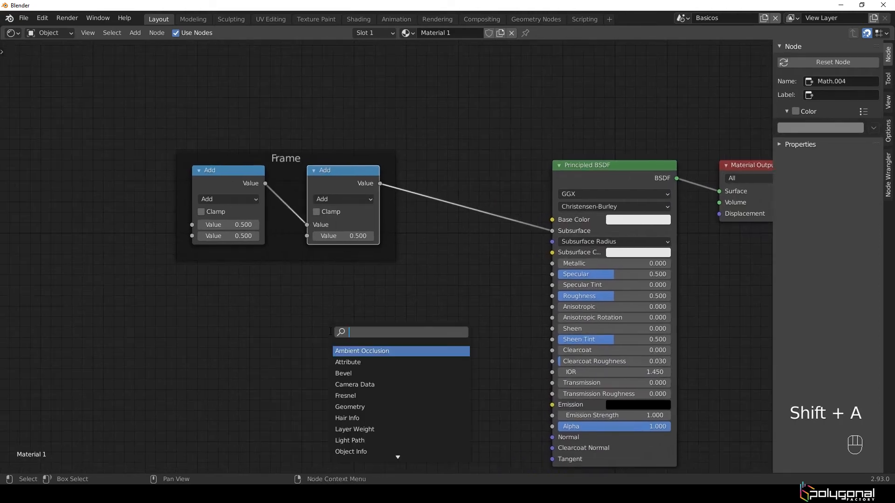
{"action": "type", "text": "math"}
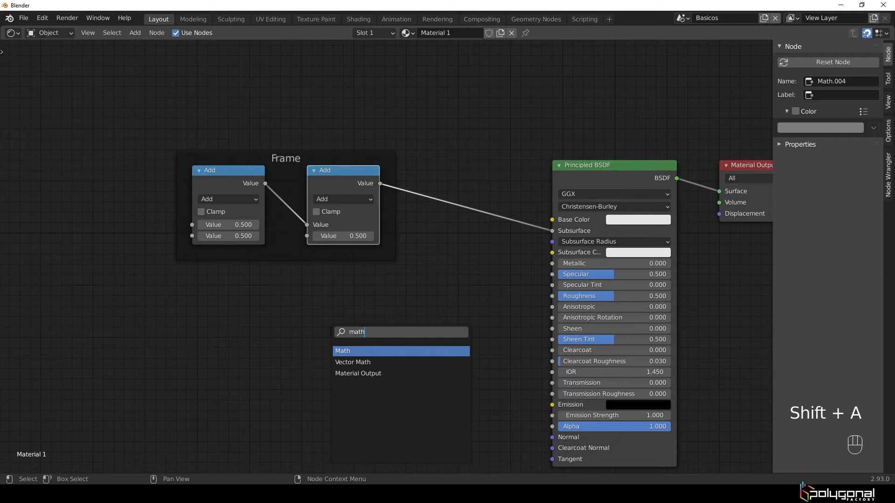
{"action": "key", "text": "Return"}
{"action": "left_click", "coordinate": [253, 318]}
{"action": "scroll", "coordinate": [276, 318], "scroll_direction": "up", "scroll_amount": 3}
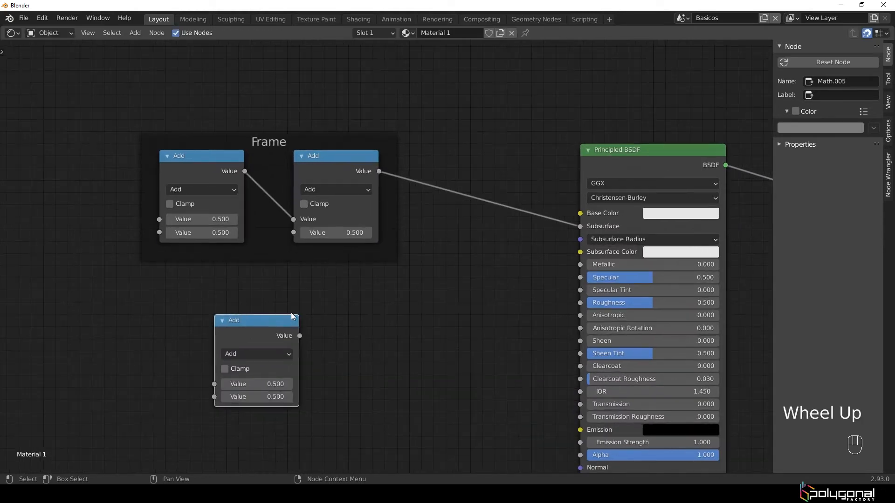
{"action": "middle_click_drag", "start_coordinate": [288, 319], "coordinate": [326, 293]}
- Insert the new Add node into the link to Subsurface inside the frame, and shift the frame away from the Principled BSDF
{"action": "left_click_drag", "start_coordinate": [294, 302], "coordinate": [496, 120]}
{"action": "middle_click_drag", "start_coordinate": [496, 120], "coordinate": [436, 138]}
{"action": "scroll", "coordinate": [280, 163], "scroll_direction": "down", "scroll_amount": 2}
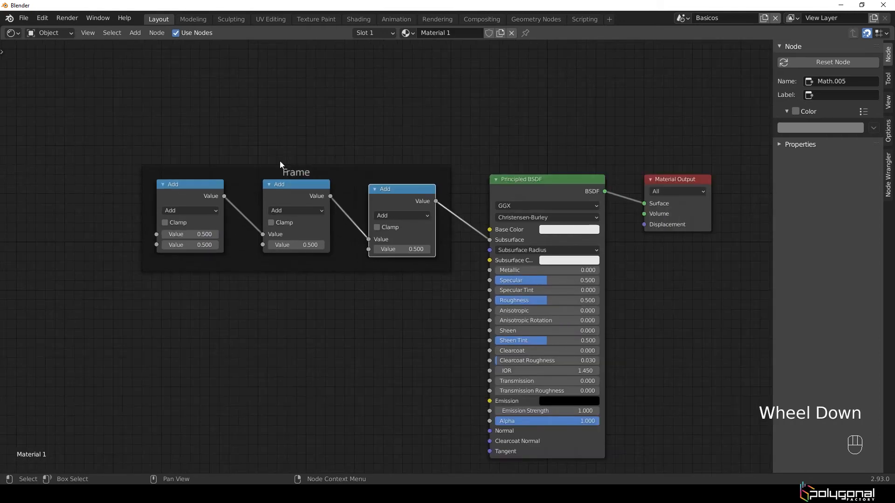
{"action": "left_click_drag", "start_coordinate": [248, 179], "coordinate": [206, 180]}
{"action": "left_click", "coordinate": [359, 120]}
- Detach the third Add node from the frame
{"action": "scroll", "coordinate": [393, 222], "scroll_direction": "up", "scroll_amount": 2}
{"action": "middle_click_drag", "start_coordinate": [351, 228], "coordinate": [373, 241]}
{"action": "left_click", "coordinate": [320, 184]}
{"action": "middle_click_drag", "start_coordinate": [395, 201], "coordinate": [390, 190]}
{"action": "left_click", "coordinate": [390, 191]}
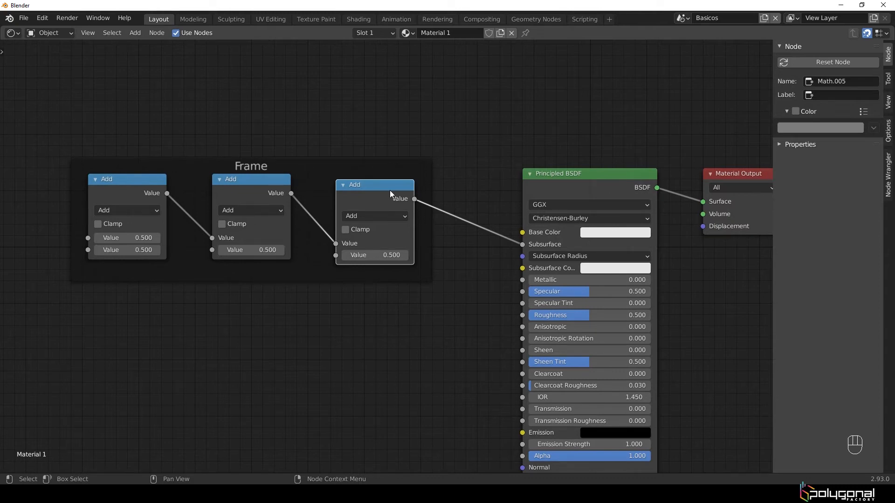
{"action": "key", "text": "alt+p"}
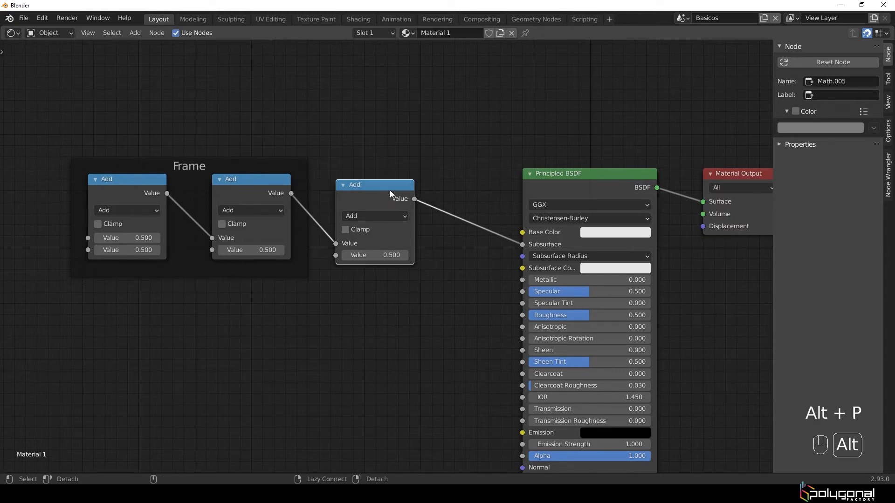
{"action": "left_click", "coordinate": [396, 133]}
{"action": "middle_click_drag", "start_coordinate": [365, 180], "coordinate": [461, 160]}
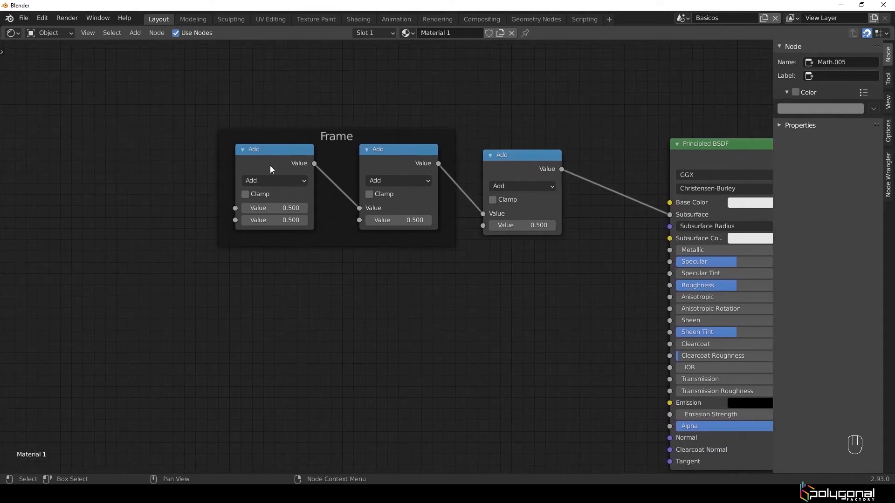
- Delete the frame around the first two Add nodes, and undo the deletion
{"action": "left_click", "coordinate": [343, 137]}
{"action": "middle_click_drag", "start_coordinate": [343, 139], "coordinate": [347, 152]}
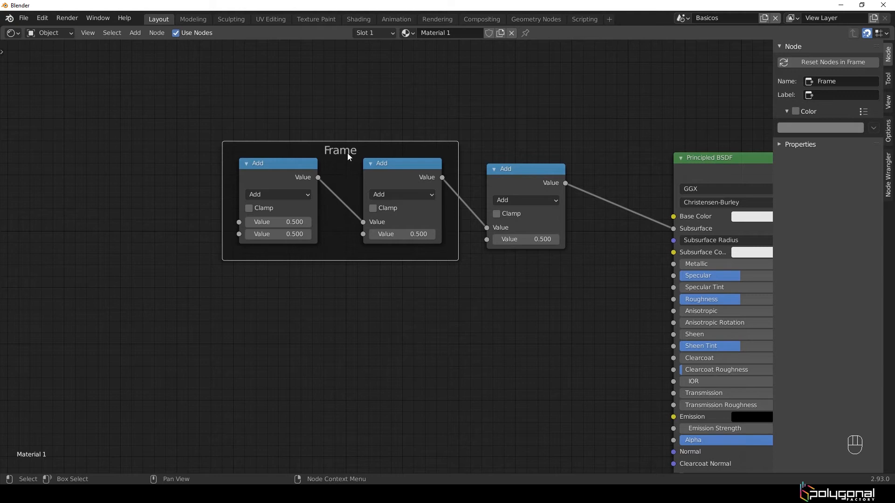
{"action": "key", "text": "Delete"}
{"action": "key", "text": "ctrl"}
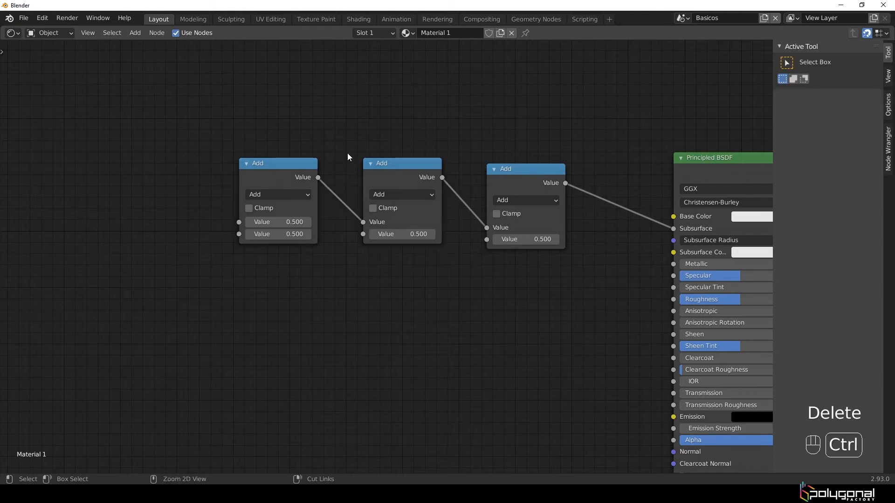
{"action": "key", "text": "ctrl+z"}
- Label the frame around the two Add nodes MIMARCO
{"action": "mouse_move", "coordinate": [348, 153]}
{"action": "left_mouse_down"}
{"action": "mouse_move", "coordinate": [355, 129]}
{"action": "mouse_move", "coordinate": [350, 158]}
{"action": "left_mouse_up"}
{"action": "key", "text": "F2"}
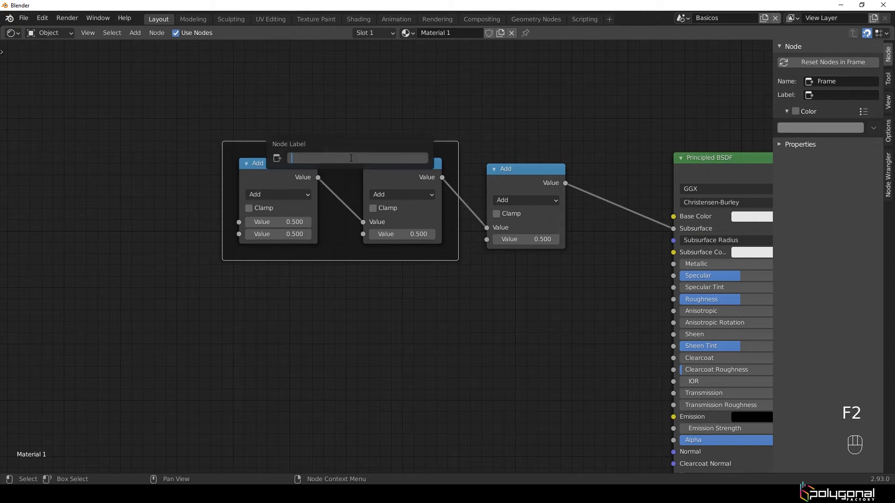
{"action": "key", "text": "shift"}
{"action": "type", "text": "MIMARCO"}
{"action": "key", "text": "Return"}
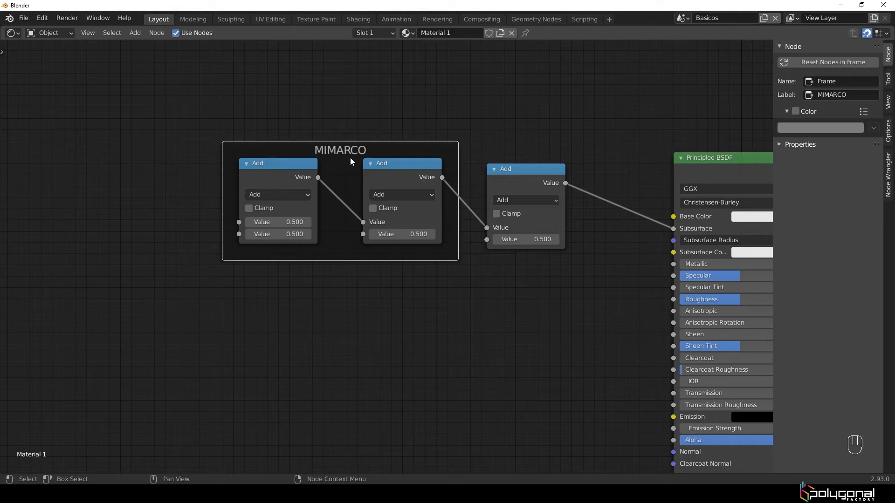
- Enable a custom color for the MIMARCO frame and set it to blue
{"action": "left_click", "coordinate": [795, 111]}
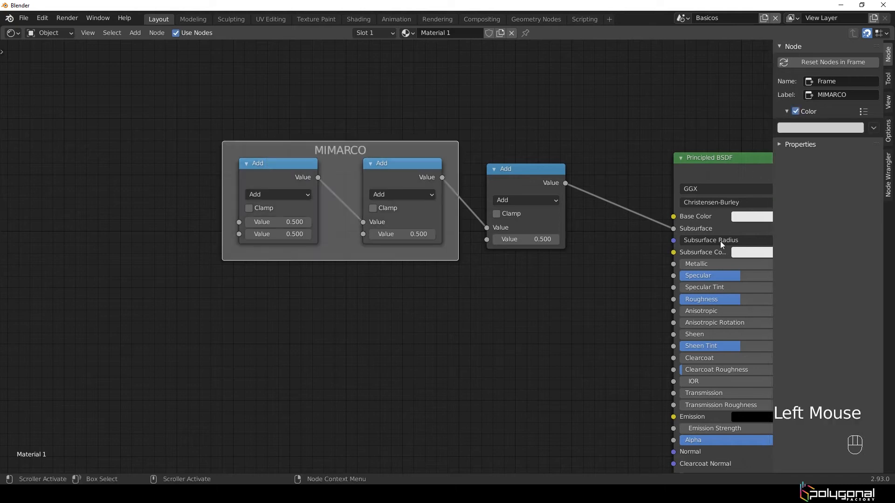
{"action": "left_click", "coordinate": [838, 130]}
{"action": "left_click", "coordinate": [837, 153]}
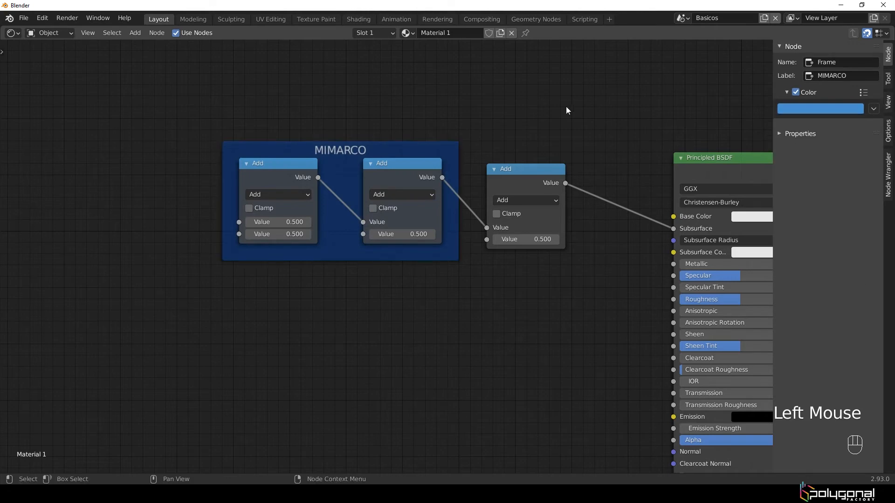
{"action": "scroll", "coordinate": [400, 179], "scroll_direction": "down", "scroll_amount": 1}
{"action": "middle_click_drag", "start_coordinate": [400, 179], "coordinate": [519, 234]}
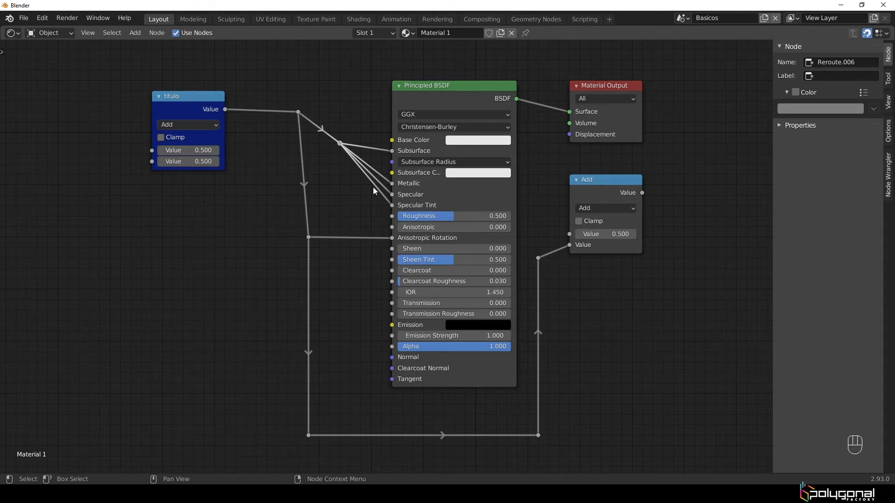
- Fit the whole node tree in the view
{"action": "left_click", "coordinate": [371, 214]}
{"action": "key", "text": "Home"}
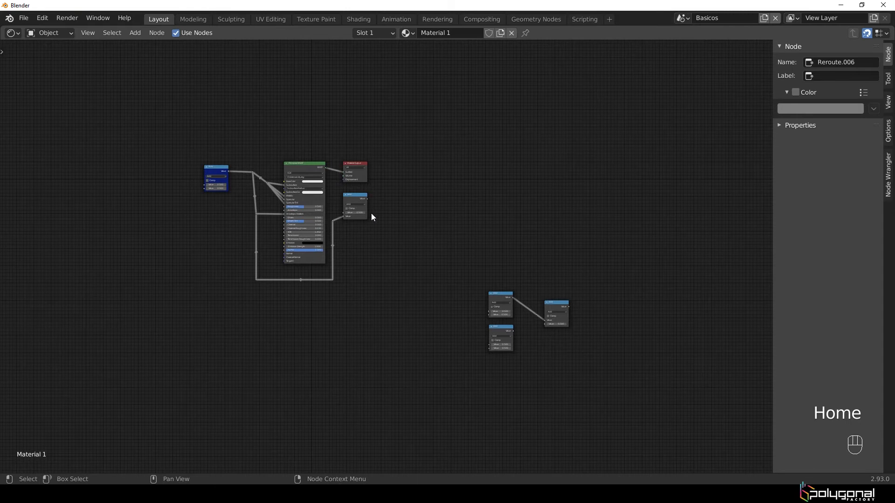
{"action": "middle_click_drag", "start_coordinate": [371, 213], "coordinate": [423, 240]}
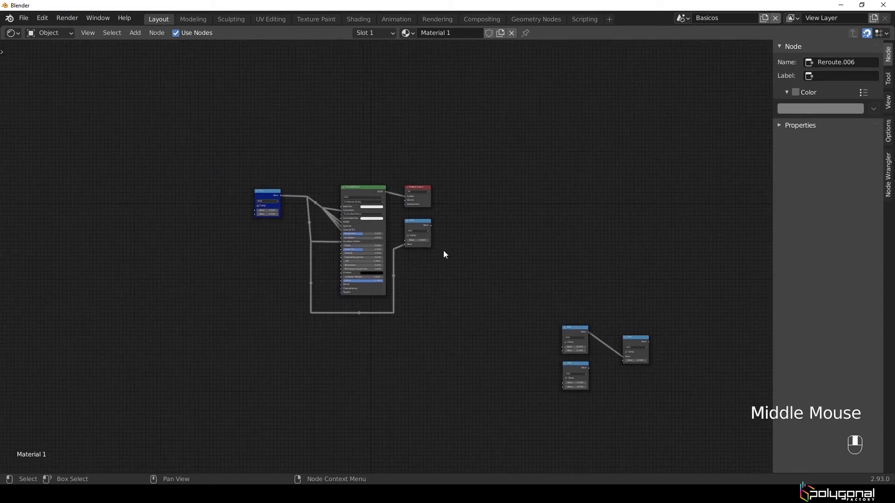
{"action": "scroll", "coordinate": [333, 196], "scroll_direction": "up", "scroll_amount": 5}
- Select the titulo node and center the view on it
{"action": "middle_click_drag", "start_coordinate": [320, 198], "coordinate": [280, 223]}
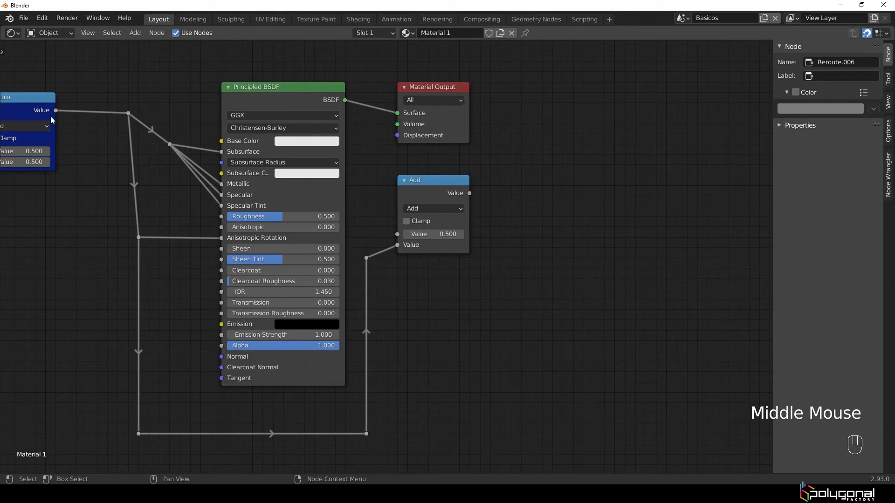
{"action": "left_click", "coordinate": [31, 110]}
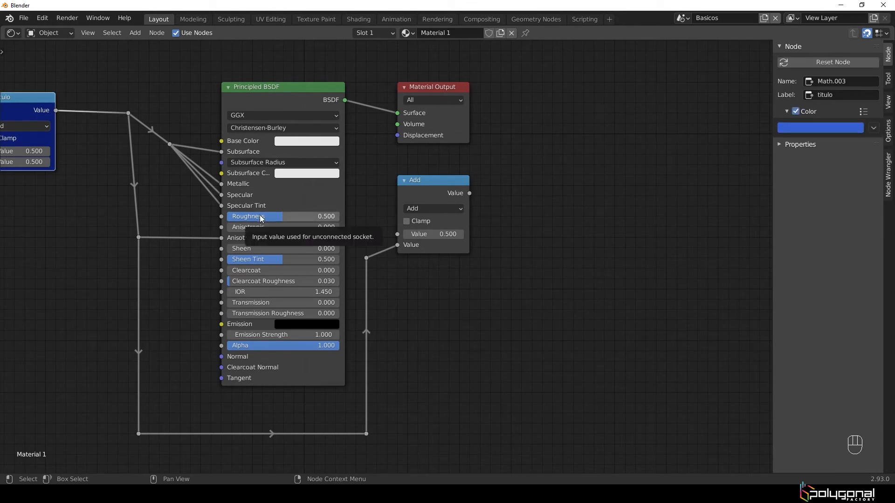
{"action": "key", "text": "KP_Decimal"}
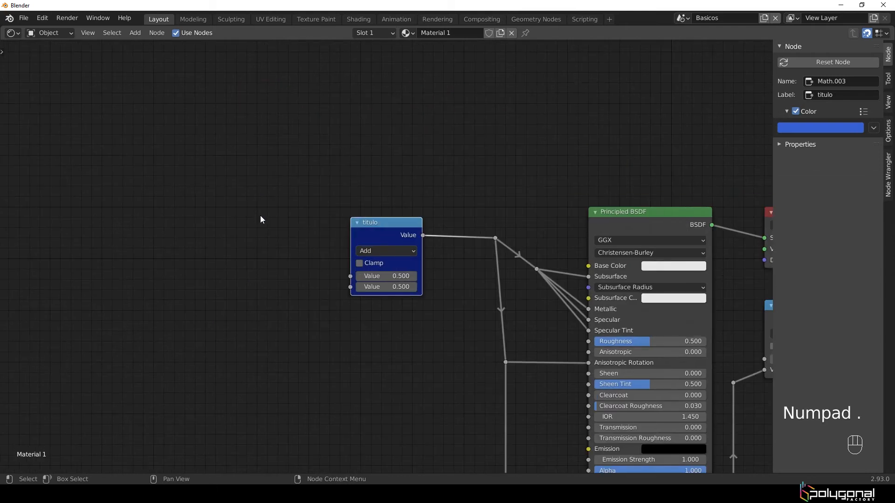
- Use Find Node to locate the Principled BSDF, and look over the separate group of Add nodes
{"action": "key", "text": "ctrl+f"}
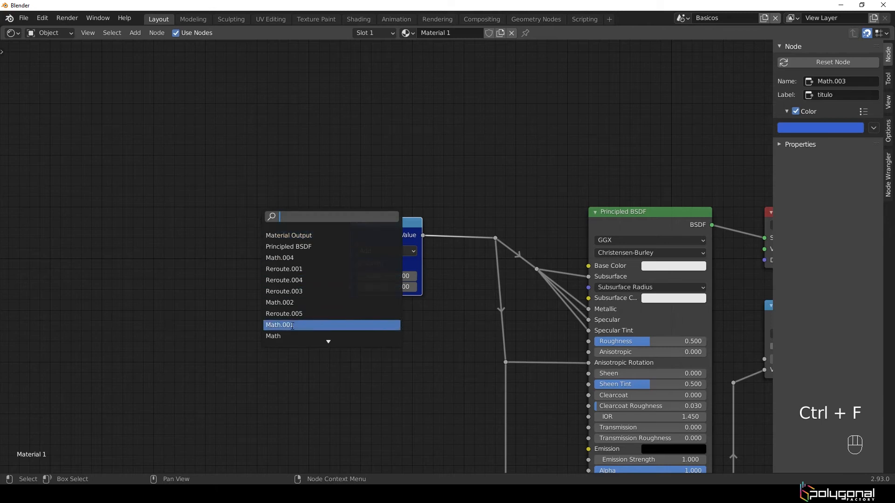
{"action": "left_click", "coordinate": [303, 247]}
{"action": "middle_click_drag", "start_coordinate": [659, 209], "coordinate": [227, 122]}
{"action": "scroll", "coordinate": [228, 123], "scroll_direction": "down", "scroll_amount": 1}
{"action": "middle_click_drag", "start_coordinate": [450, 247], "coordinate": [376, 248]}
- Search the node tree for "tit" and jump to the titulo node
{"action": "key", "text": "ctrl+f"}
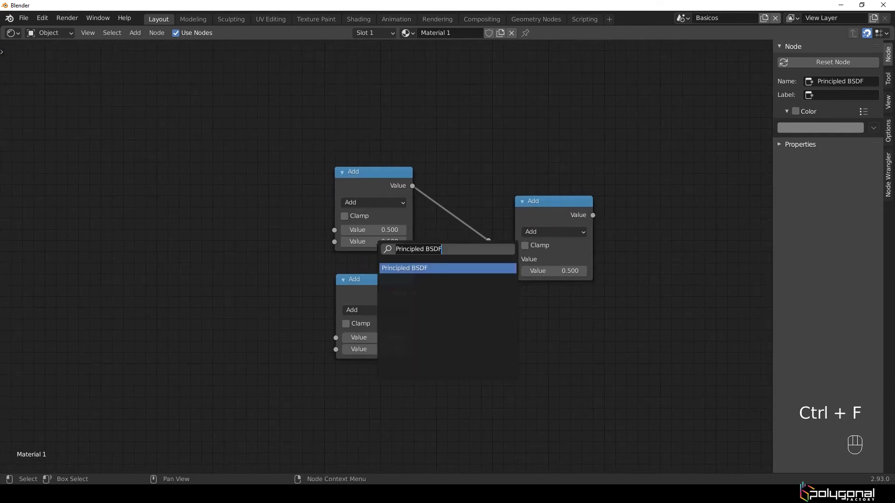
{"action": "key", "text": "BackSpace"}
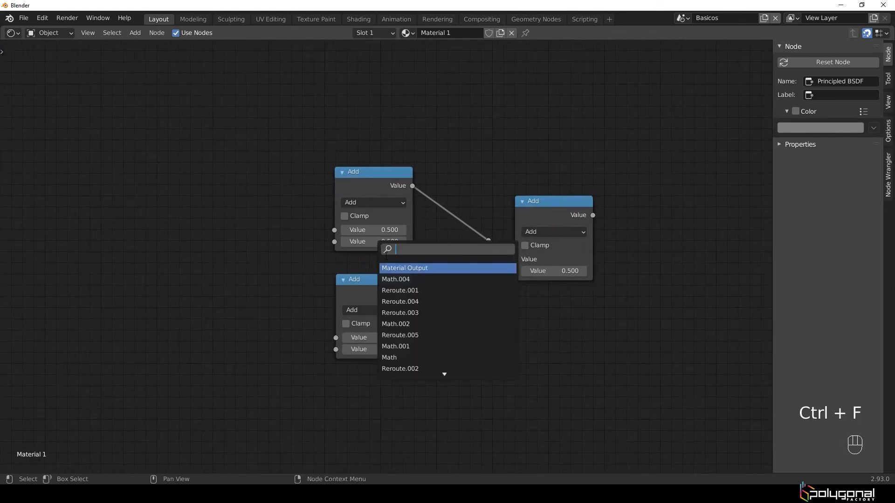
{"action": "type", "text": "tit"}
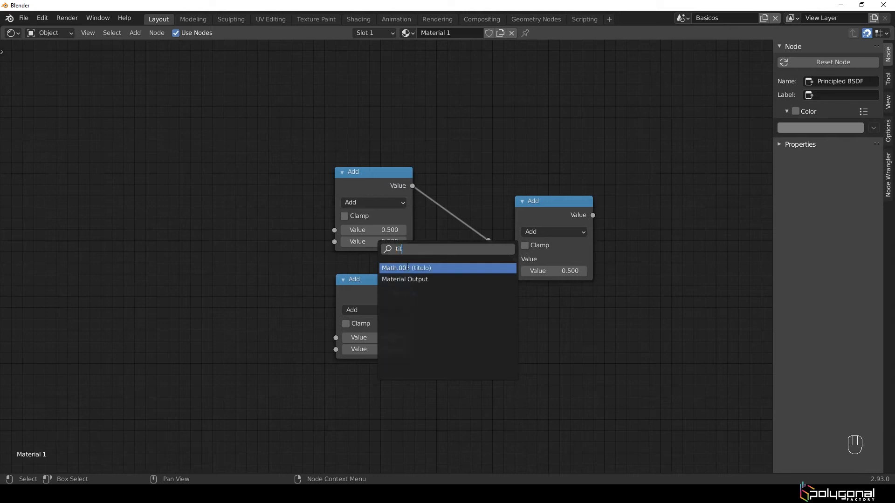
{"action": "left_click", "coordinate": [407, 268]}
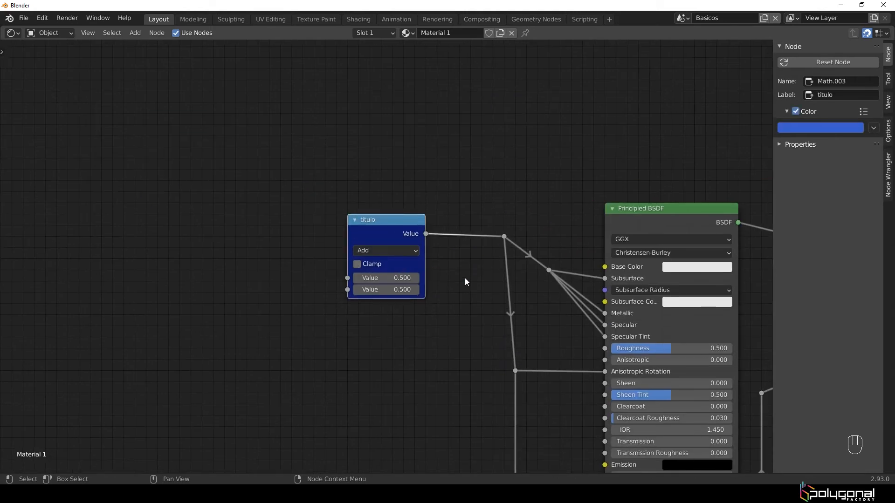
{"action": "scroll", "coordinate": [425, 254], "scroll_direction": "down", "scroll_amount": 3}
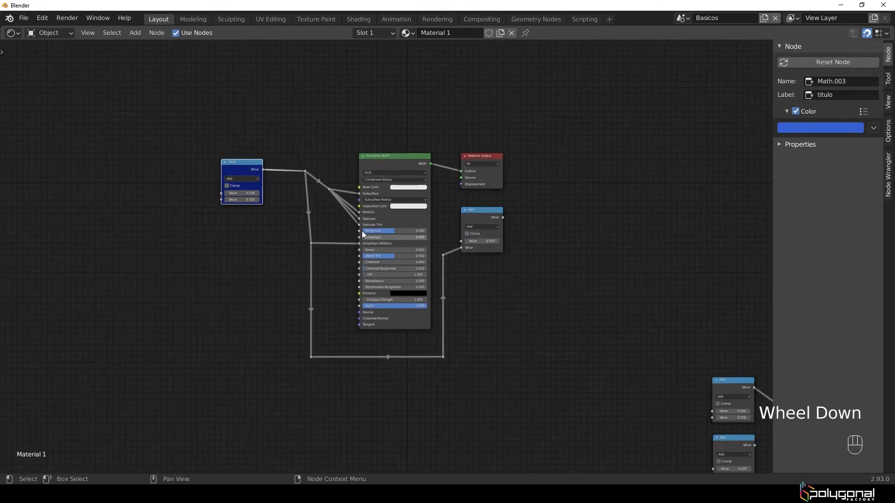
- Select the Principled BSDF node, collapse it to its compact form and expand it again
{"action": "scroll", "coordinate": [363, 235], "scroll_direction": "up", "scroll_amount": 2}
{"action": "middle_click_drag", "start_coordinate": [364, 233], "coordinate": [442, 268]}
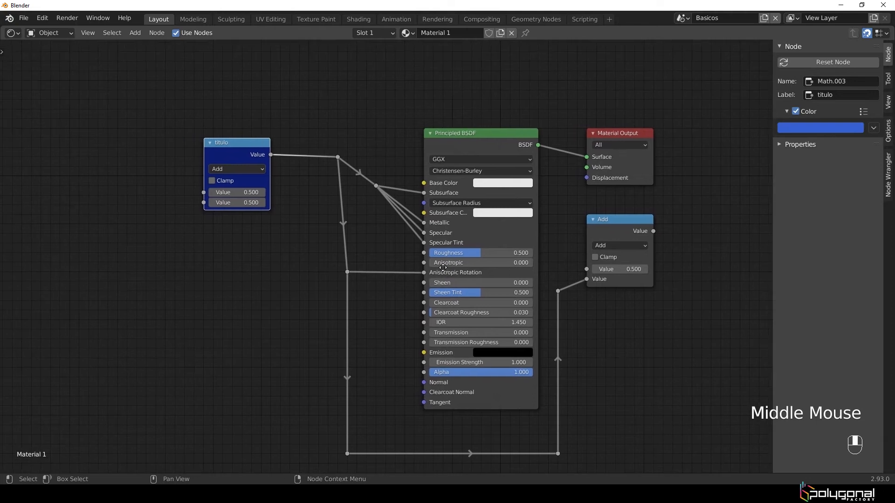
{"action": "left_click", "coordinate": [475, 133]}
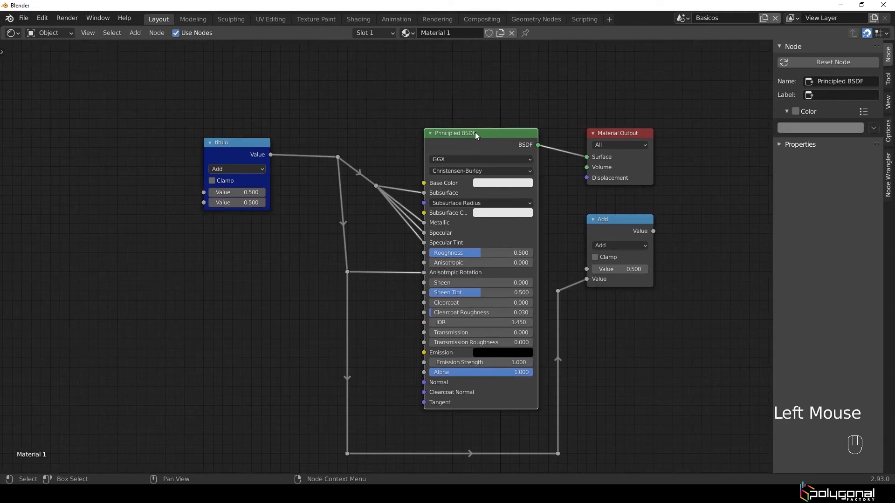
{"action": "middle_click_drag", "start_coordinate": [475, 132], "coordinate": [409, 134]}
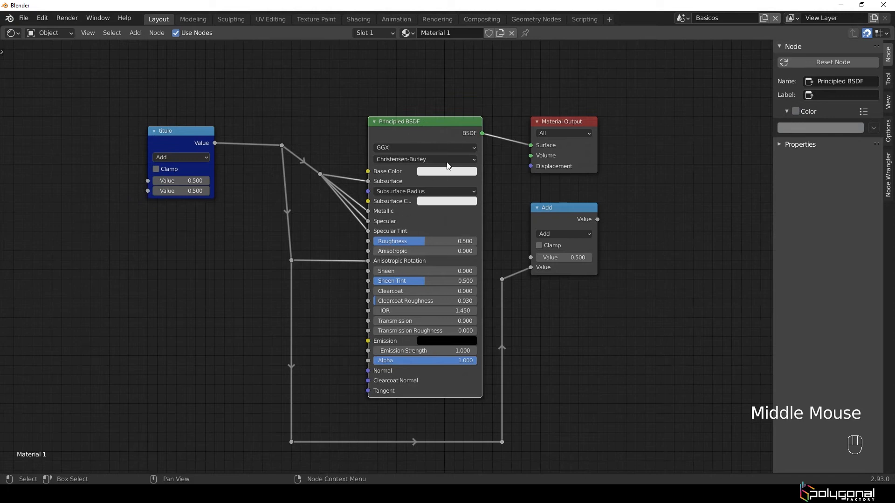
{"action": "key", "text": "h"}
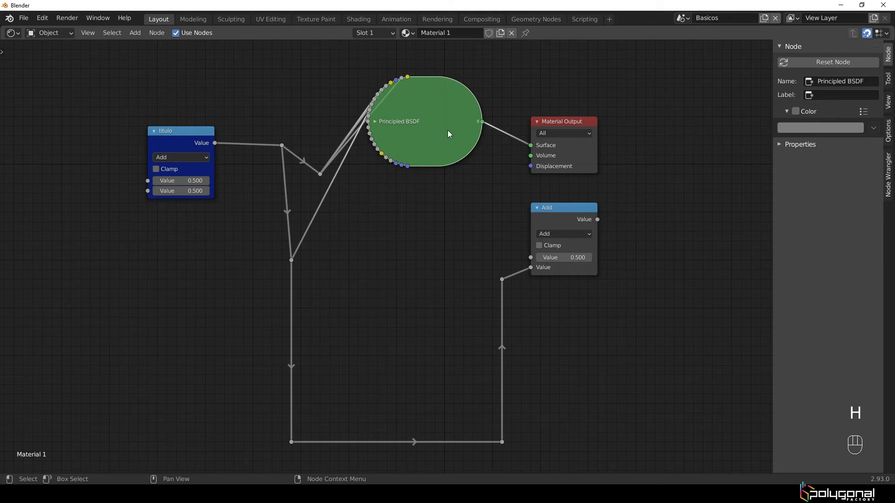
{"action": "key", "text": "h"}
{"action": "key", "text": "h"}
{"action": "key", "text": "h"}
- Hide the unconnected sockets of the Principled BSDF node and show them again
{"action": "key", "text": "ctrl"}
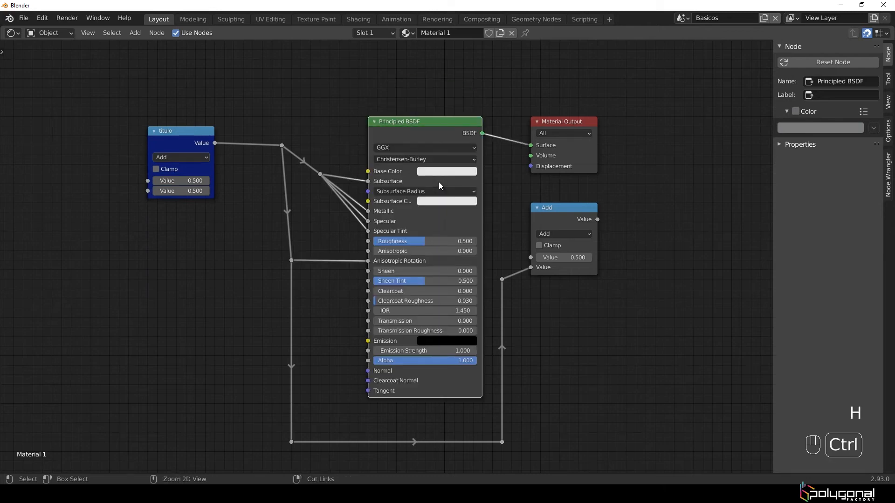
{"action": "key", "text": "ctrl+h"}
{"action": "middle_click_drag", "start_coordinate": [410, 178], "coordinate": [336, 215]}
{"action": "scroll", "coordinate": [236, 190], "scroll_direction": "up", "scroll_amount": 2}
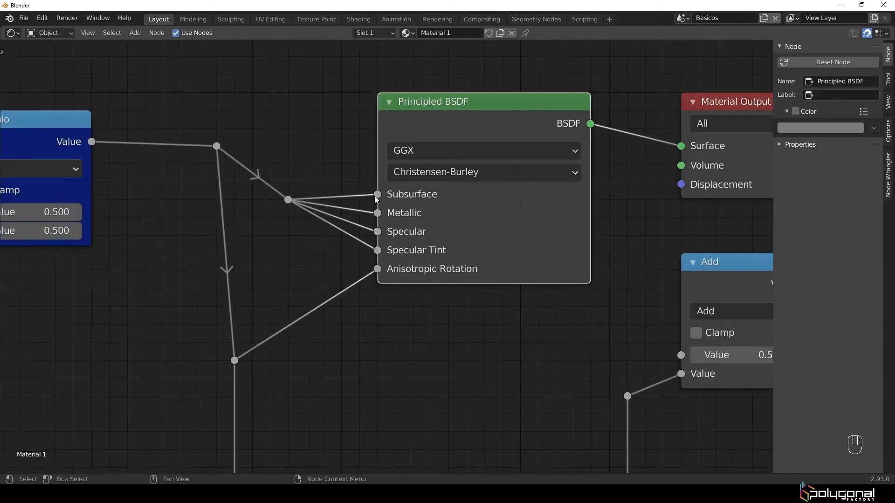
{"action": "left_click", "coordinate": [458, 108]}
{"action": "key", "text": "ctrl+h"}
- Set the Principled BSDF's Sheen to 0.218 and toggle its unused sockets off and back on
{"action": "middle_click_drag", "start_coordinate": [537, 341], "coordinate": [532, 298]}
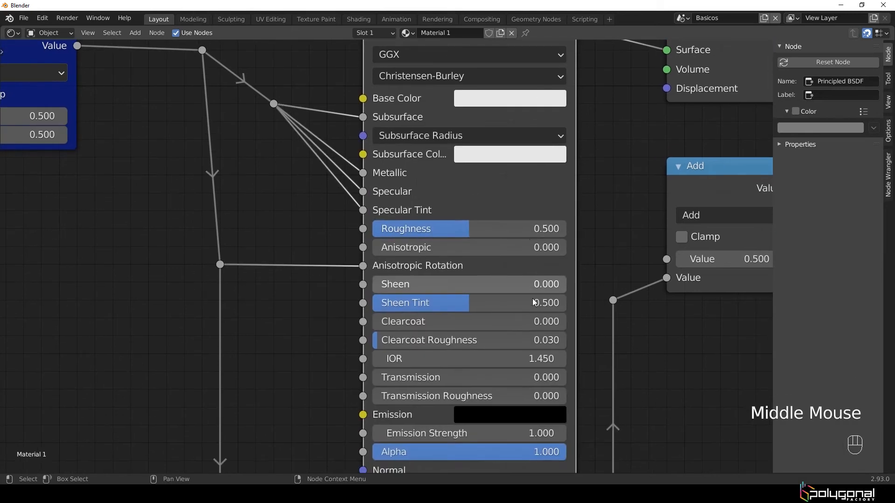
{"action": "left_click_drag", "start_coordinate": [500, 285], "coordinate": [543, 284]}
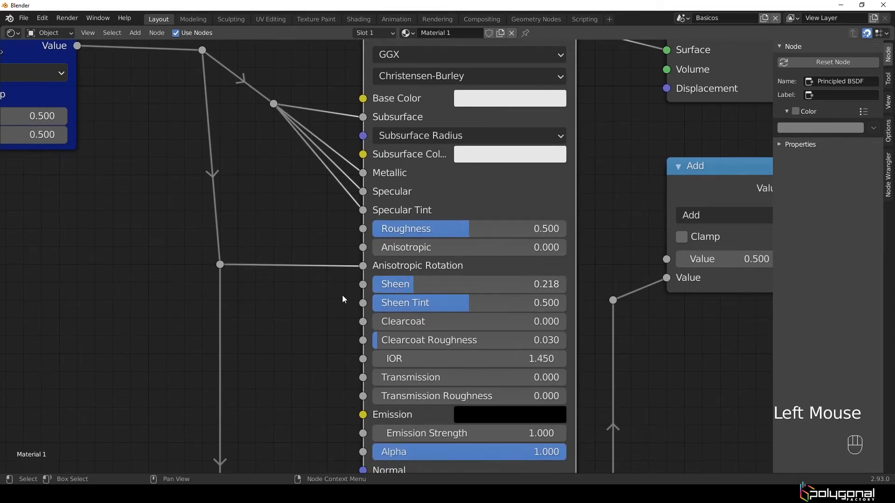
{"action": "middle_click_drag", "start_coordinate": [426, 358], "coordinate": [415, 284]}
{"action": "scroll", "coordinate": [414, 284], "scroll_direction": "down", "scroll_amount": 3}
{"action": "left_click", "coordinate": [412, 85]}
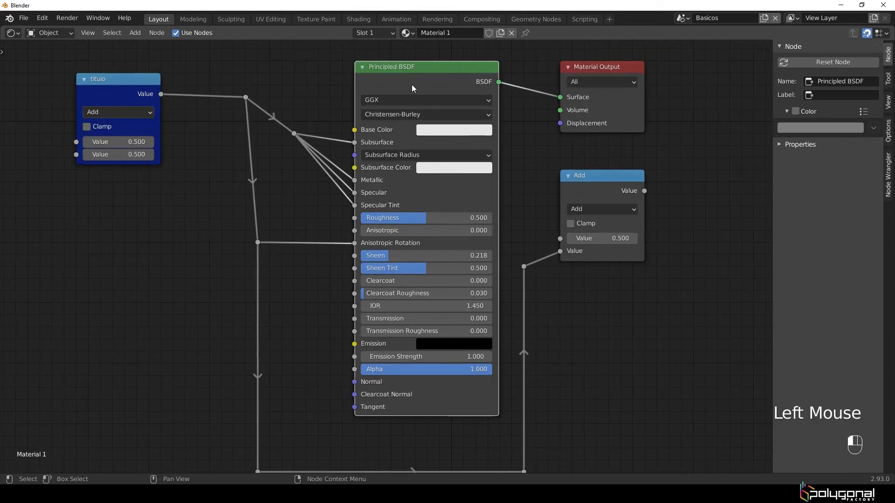
{"action": "key", "text": "ctrl+h"}
{"action": "middle_click_drag", "start_coordinate": [412, 91], "coordinate": [407, 99]}
{"action": "key", "text": "ctrl+h"}
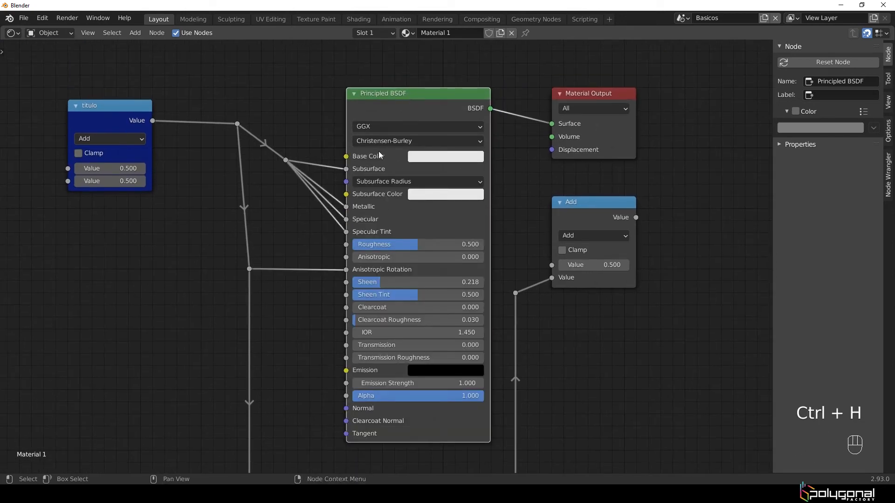
- Switch to the Compositing workspace and place the Blender Logo.jpg image node in empty space beside the Render Layers node
{"action": "left_click", "coordinate": [481, 19]}
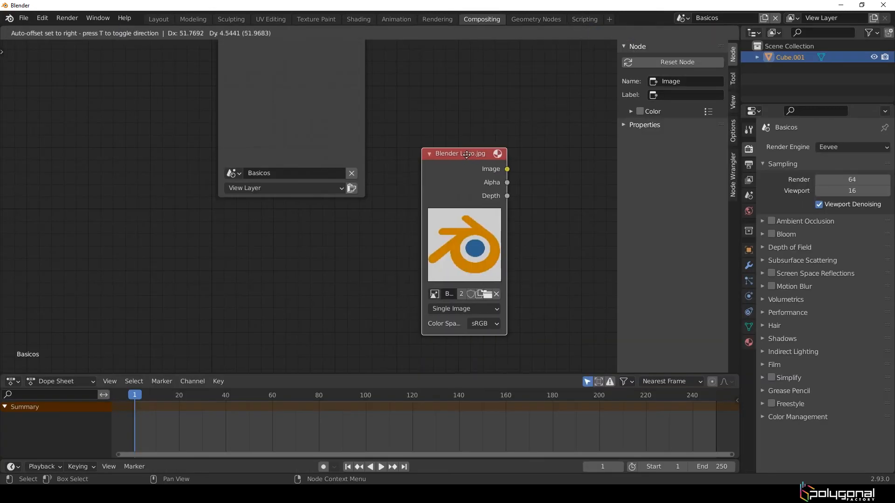
{"action": "middle_click_drag", "start_coordinate": [477, 139], "coordinate": [437, 136]}
{"action": "key", "text": "Home"}
{"action": "left_click", "coordinate": [267, 60]}
{"action": "left_click", "coordinate": [396, 203]}
{"action": "scroll", "coordinate": [396, 205], "scroll_direction": "up", "scroll_amount": 2}
{"action": "middle_click_drag", "start_coordinate": [396, 206], "coordinate": [376, 124]}
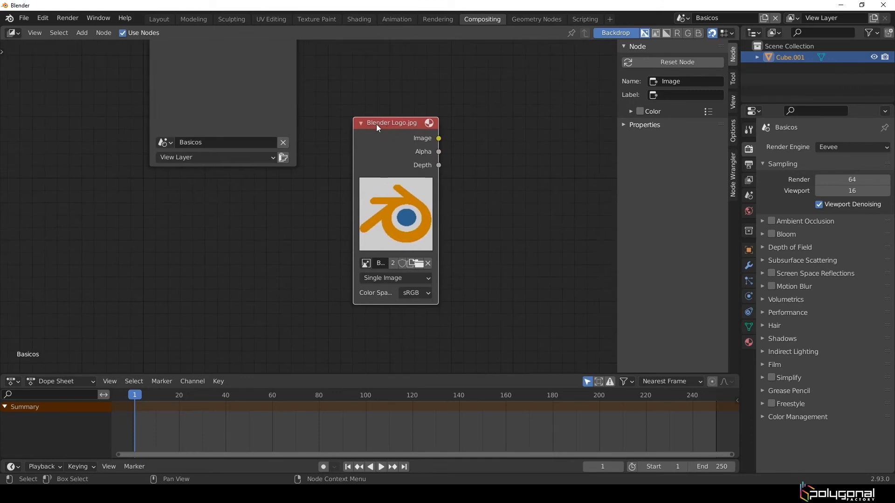
{"action": "scroll", "coordinate": [404, 147], "scroll_direction": "right", "scroll_amount": 2, "text": "ctrl"}
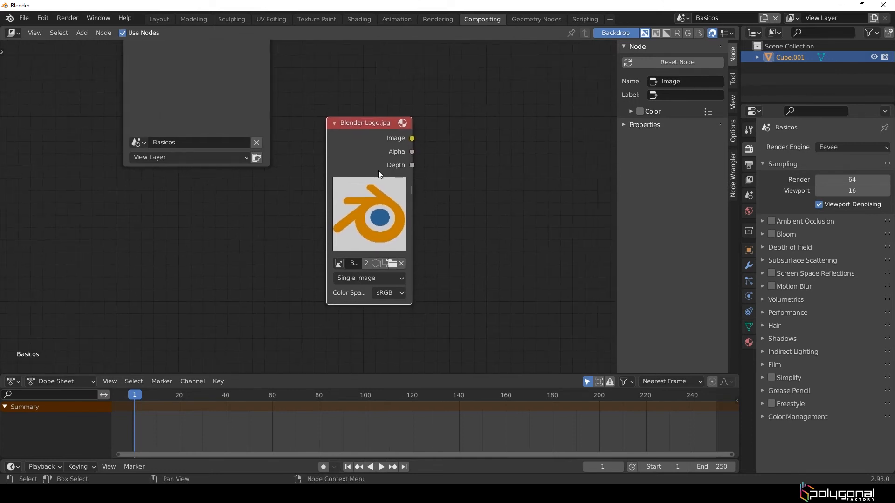
- Toggle the image preview of the Blender Logo.jpg node off and back on
{"action": "key", "text": "shift+h"}
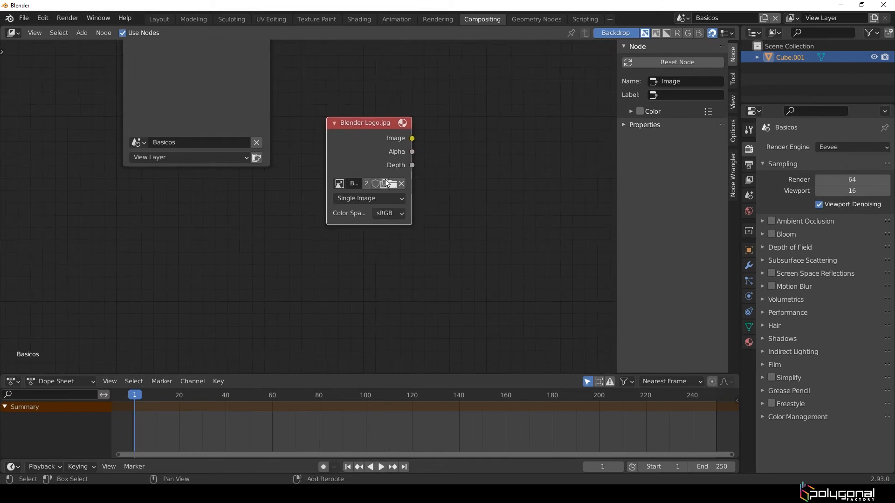
{"action": "key", "text": "shift+h"}
{"action": "key", "text": "shift+h"}
{"action": "key", "text": "shift+h"}
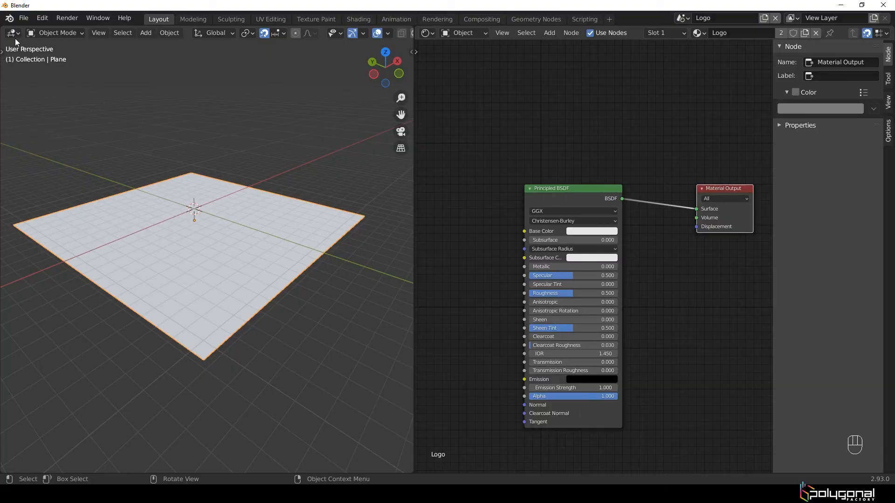
{"action": "left_click", "coordinate": [208, 247]}
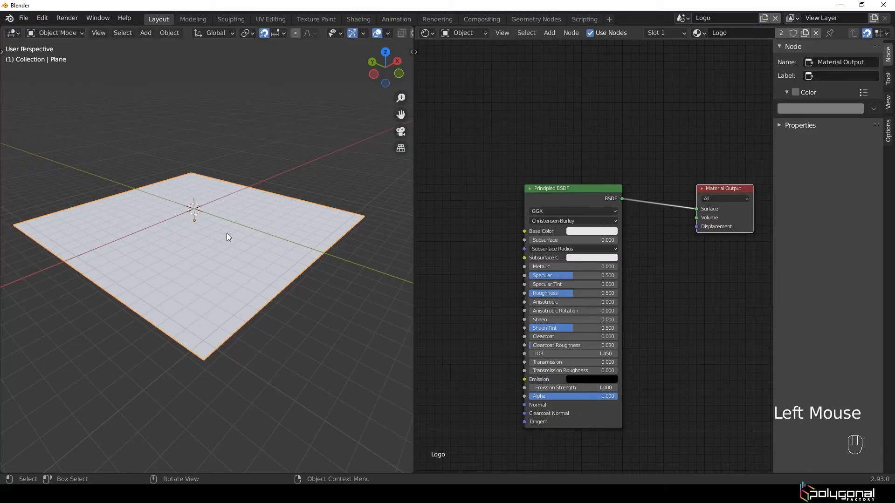
{"action": "left_click", "coordinate": [558, 151]}
{"action": "left_click", "coordinate": [559, 190]}
{"action": "middle_click_drag", "start_coordinate": [560, 191], "coordinate": [481, 159]}
{"action": "left_click", "coordinate": [645, 154]}
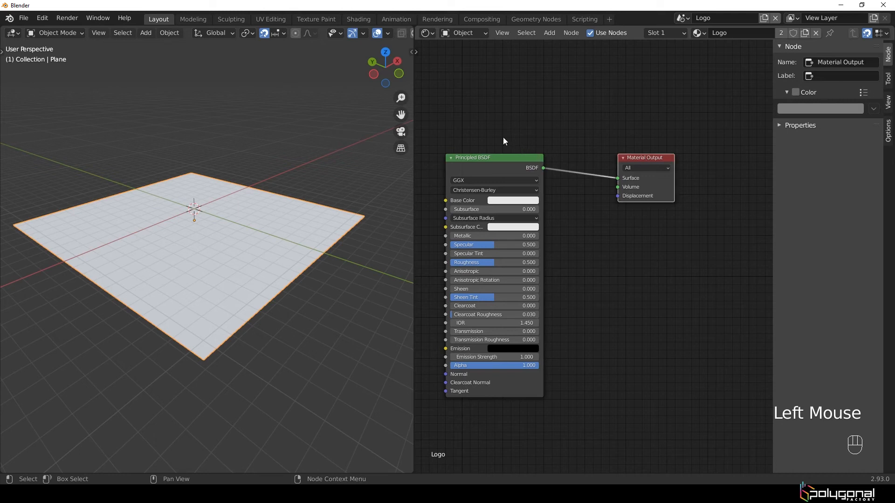
{"action": "middle_click_drag", "start_coordinate": [503, 140], "coordinate": [536, 155]}
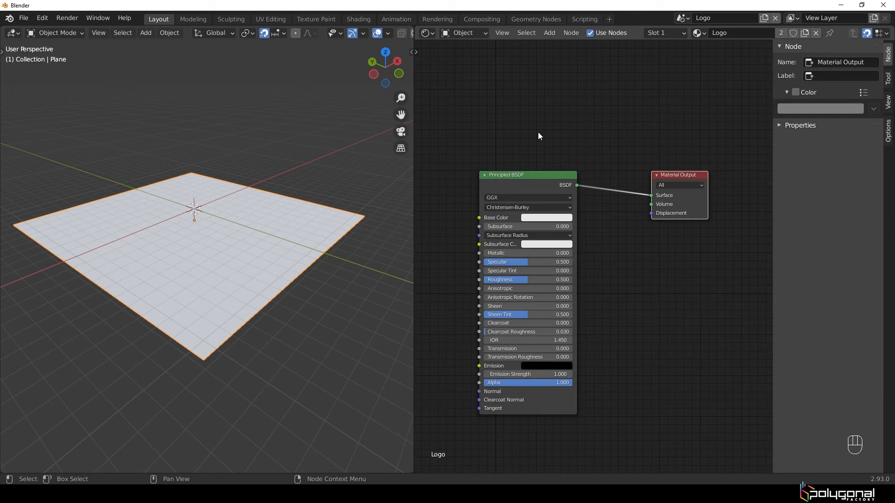
- Search the add-ons in the preferences for "node w", enable Node Wrangler and close the preferences
{"action": "left_click", "coordinate": [42, 18]}
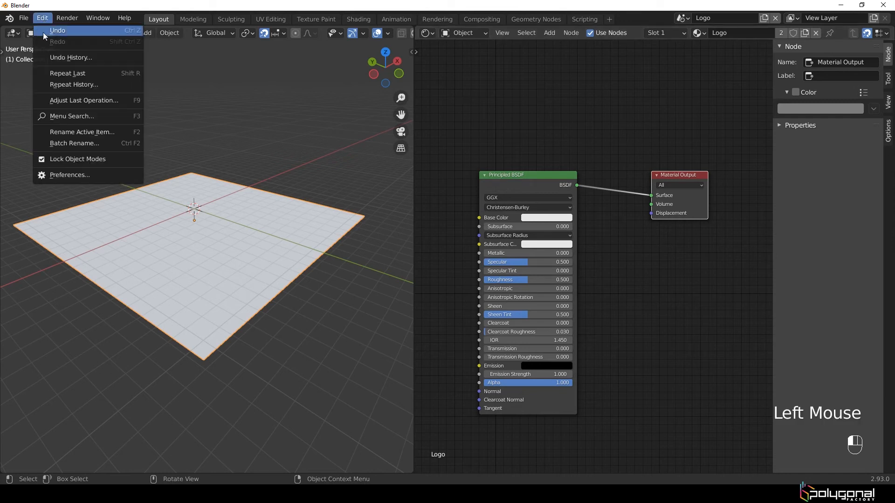
{"action": "left_click", "coordinate": [73, 176]}
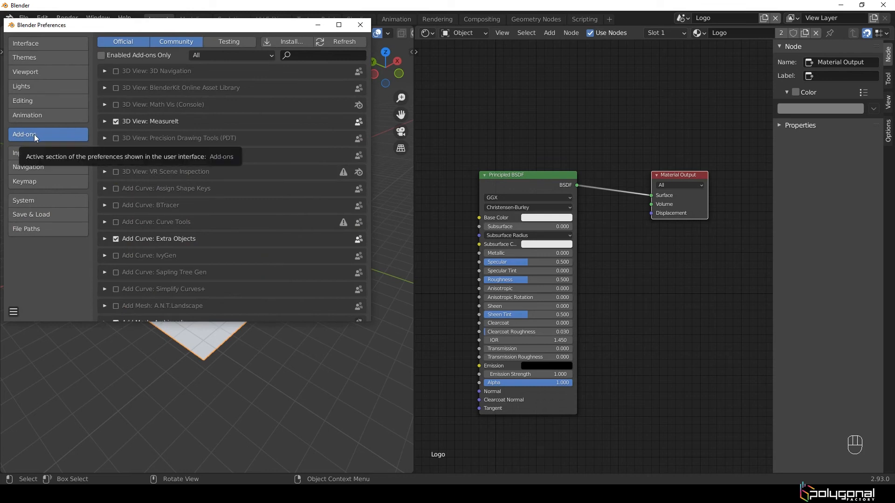
{"action": "left_click", "coordinate": [311, 55]}
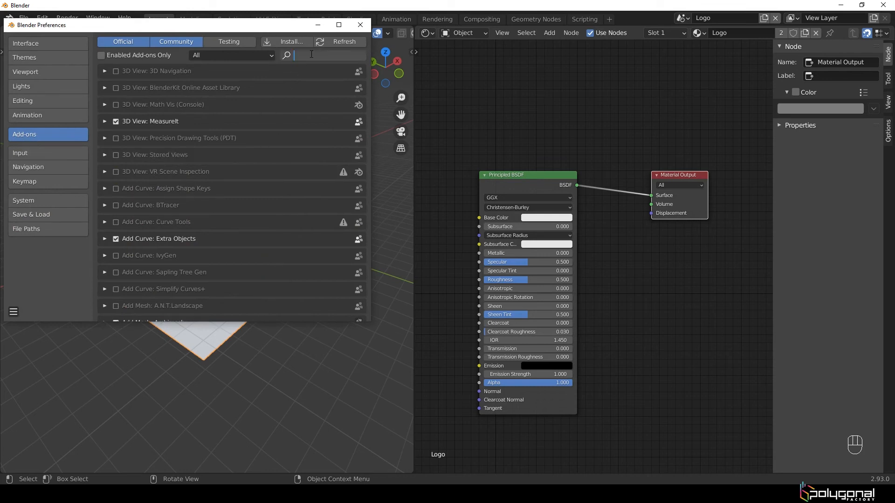
{"action": "type", "text": "node w"}
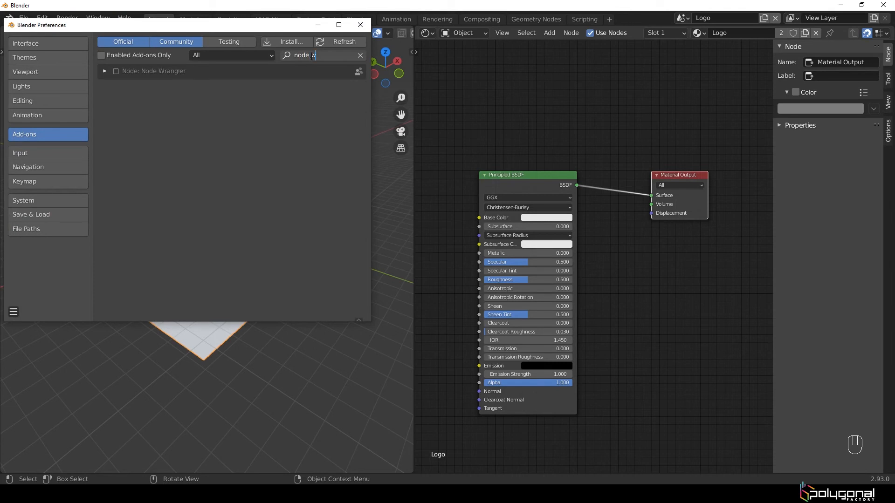
{"action": "left_click", "coordinate": [115, 71]}
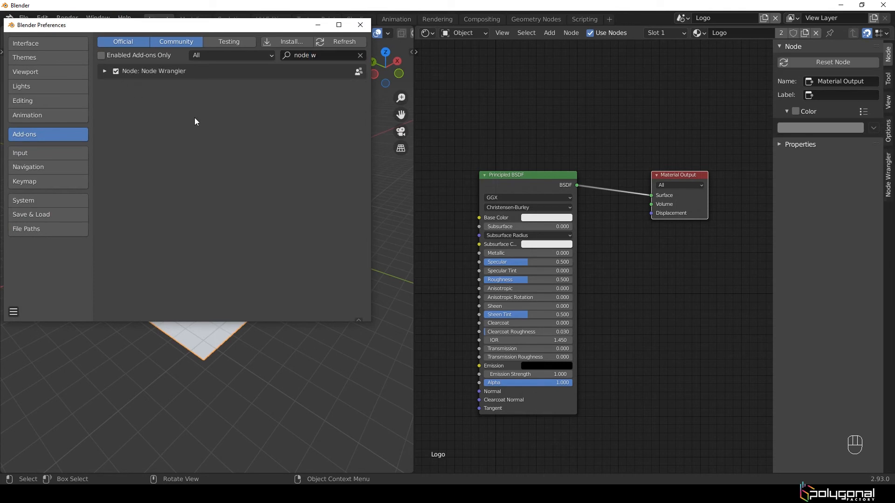
{"action": "left_click", "coordinate": [360, 23]}
- Add an Image Texture node to the Logo material, to the left of the Principled BSDF
{"action": "middle_click_drag", "start_coordinate": [513, 186], "coordinate": [581, 189]}
{"action": "scroll", "coordinate": [445, 181], "scroll_direction": "down", "scroll_amount": 1}
{"action": "middle_click_drag", "start_coordinate": [447, 180], "coordinate": [570, 186]}
{"action": "key", "text": "shift+a"}
{"action": "left_click", "coordinate": [528, 206]}
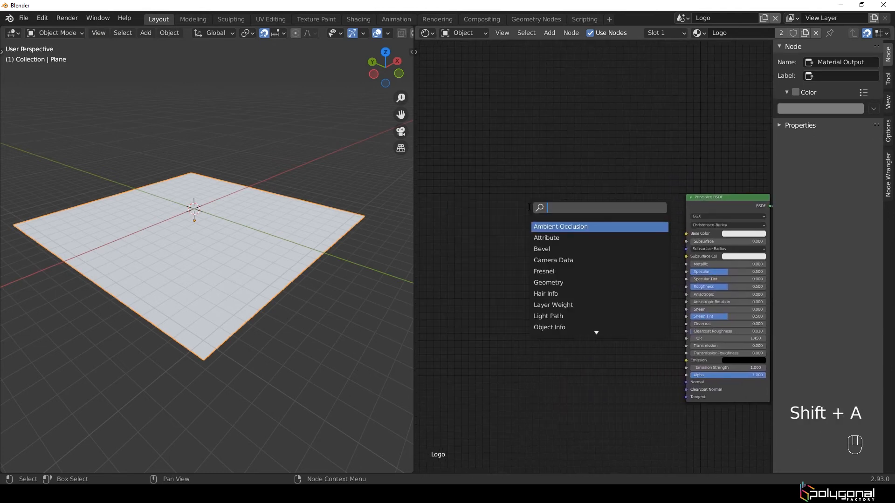
{"action": "type", "text": "image"}
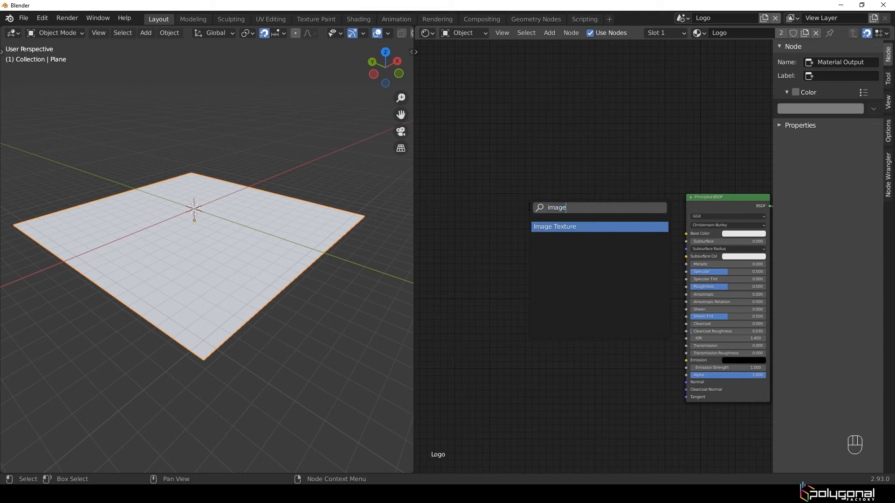
{"action": "left_click", "coordinate": [545, 226]}
{"action": "left_click", "coordinate": [524, 226]}
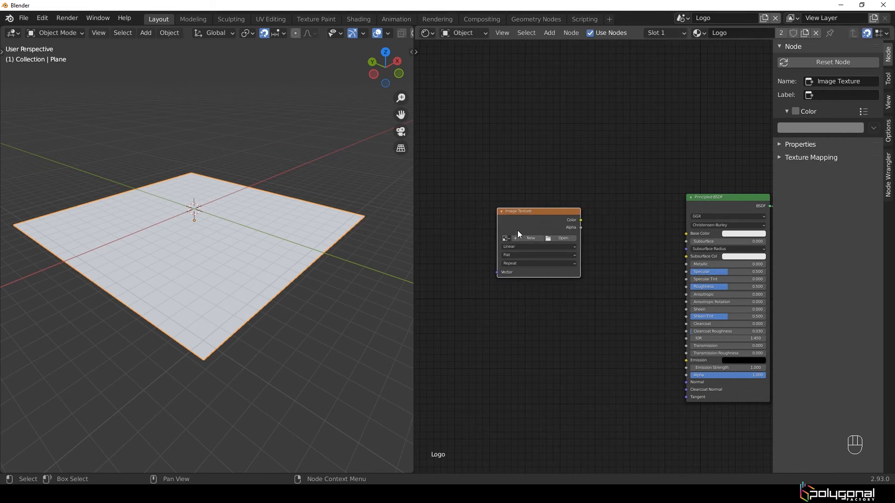
- Assign Blender Logo.jpg to the Image Texture node and link its Color output to the Principled BSDF's Base Color
{"action": "middle_click_drag", "start_coordinate": [581, 221], "coordinate": [567, 205]}
{"action": "scroll", "coordinate": [567, 206], "scroll_direction": "up", "scroll_amount": 1}
{"action": "left_click", "coordinate": [473, 214]}
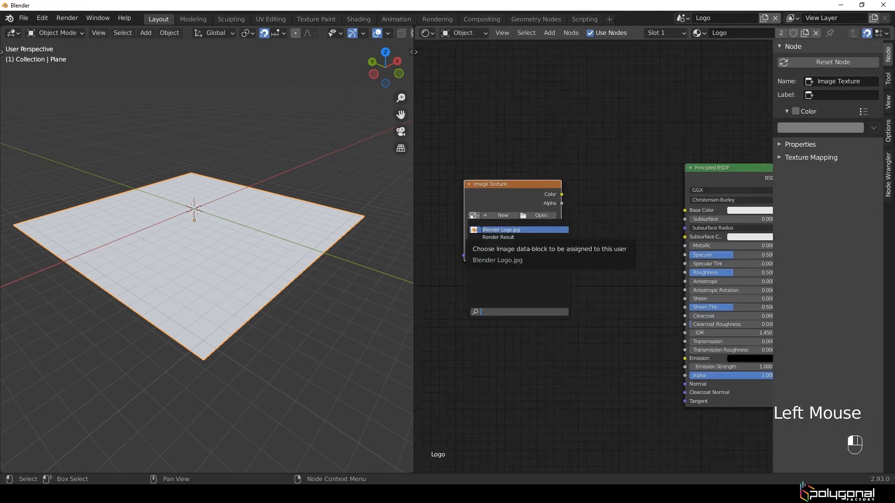
{"action": "left_click", "coordinate": [501, 230]}
{"action": "left_click_drag", "start_coordinate": [562, 195], "coordinate": [685, 210]}
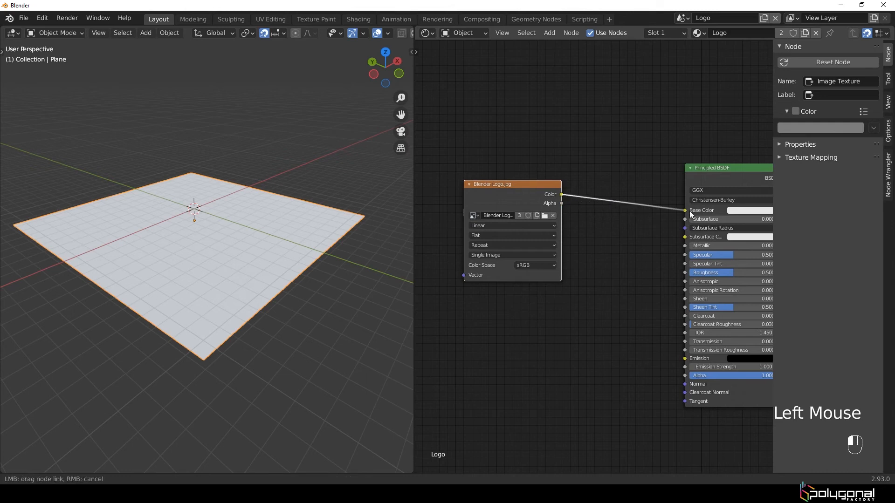
- Move the image node farther from the Principled BSDF and insert an RGB to BW node on the link between them
{"action": "middle_click_drag", "start_coordinate": [499, 189], "coordinate": [527, 187]}
{"action": "key", "text": "g"}
{"action": "left_click", "coordinate": [525, 187]}
{"action": "key", "text": "shift+a"}
{"action": "left_click", "coordinate": [541, 177]}
{"action": "type", "text": "rgb"}
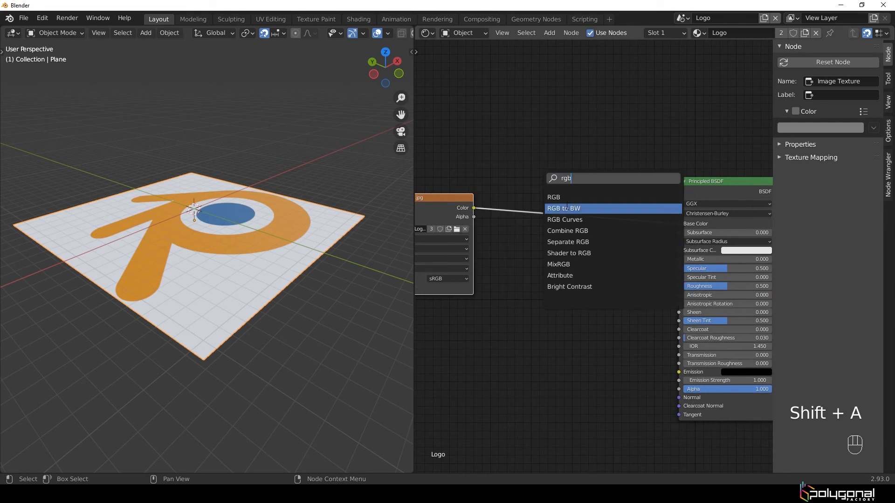
{"action": "left_click", "coordinate": [566, 208]}
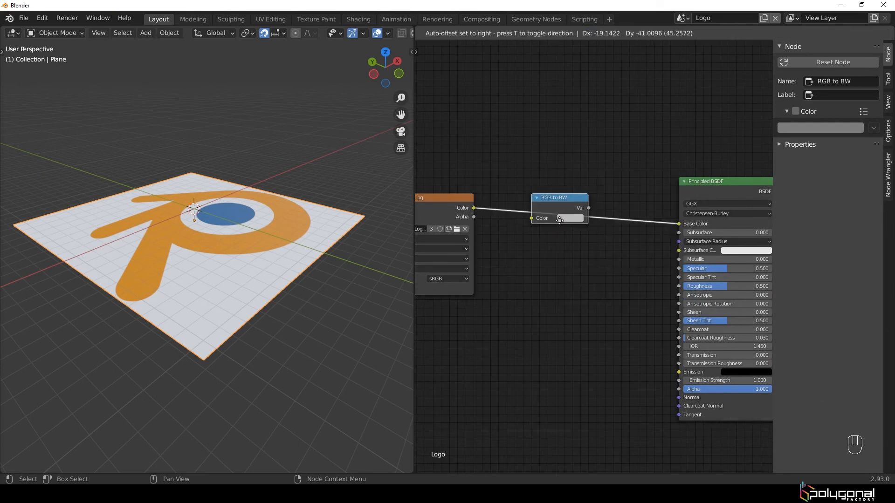
{"action": "left_click", "coordinate": [559, 214]}
- Set the Principled BSDF's Metallic to 1.000 in the Logo material
{"action": "middle_click_drag", "start_coordinate": [641, 261], "coordinate": [614, 271]}
{"action": "middle_click_drag", "start_coordinate": [251, 226], "coordinate": [216, 228]}
{"action": "scroll", "coordinate": [662, 273], "scroll_direction": "down", "scroll_amount": 2}
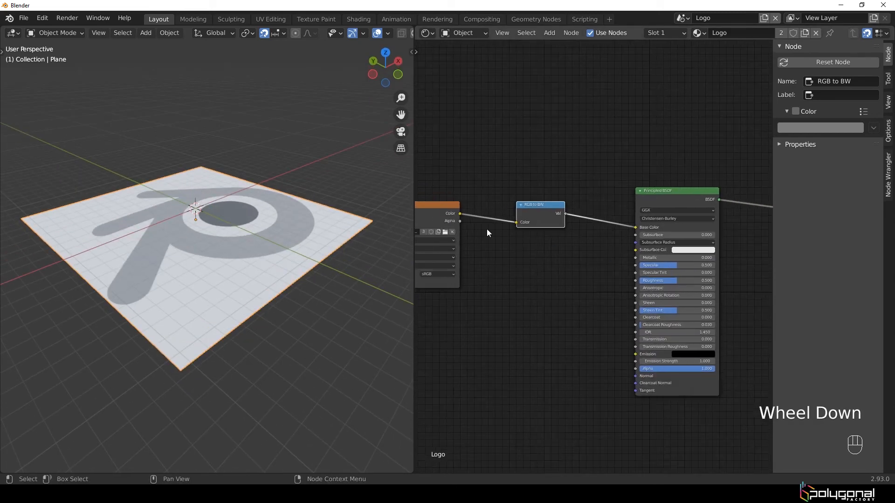
{"action": "middle_click_drag", "start_coordinate": [662, 274], "coordinate": [637, 295]}
{"action": "scroll", "coordinate": [636, 294], "scroll_direction": "down", "scroll_amount": 2}
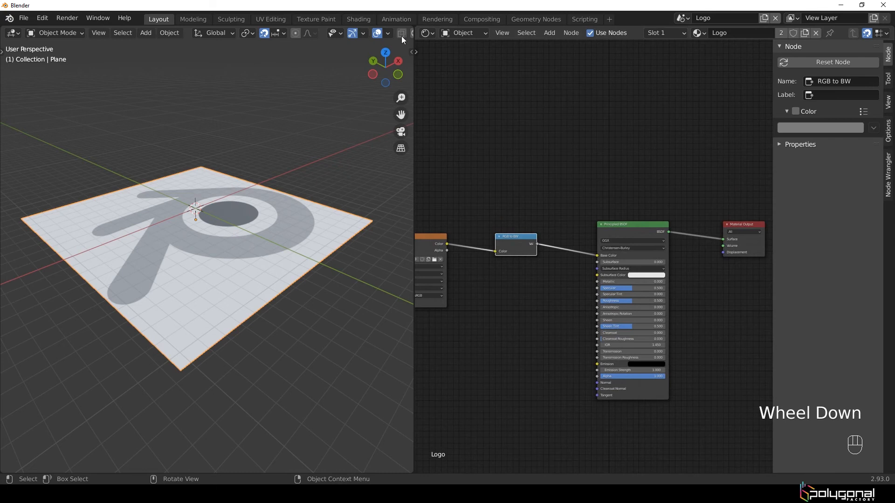
{"action": "scroll", "coordinate": [401, 35], "scroll_direction": "down", "scroll_amount": 2}
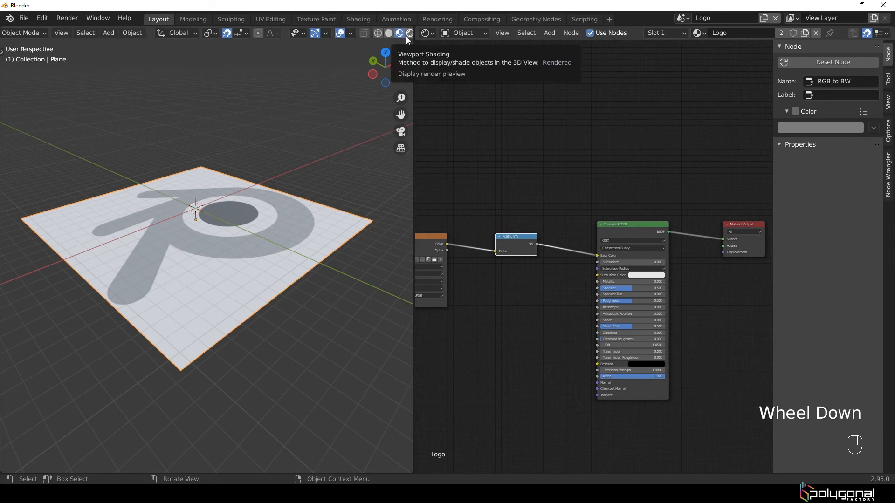
{"action": "middle_click_drag", "start_coordinate": [619, 192], "coordinate": [600, 170]}
{"action": "scroll", "coordinate": [632, 220], "scroll_direction": "up", "scroll_amount": 2}
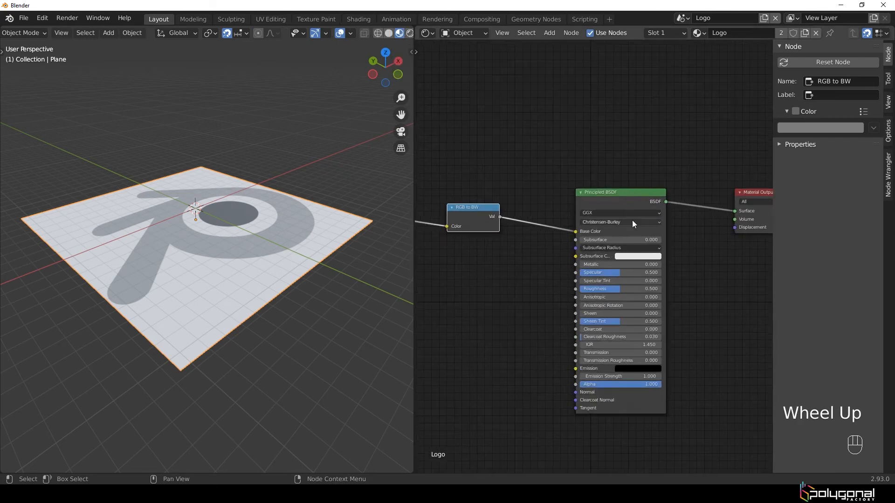
{"action": "scroll", "coordinate": [616, 287], "scroll_direction": "down", "scroll_amount": 1}
{"action": "left_click_drag", "start_coordinate": [618, 259], "coordinate": [671, 259]}
{"action": "scroll", "coordinate": [616, 273], "scroll_direction": "down", "scroll_amount": 1}
{"action": "middle_click_drag", "start_coordinate": [183, 264], "coordinate": [198, 261]}
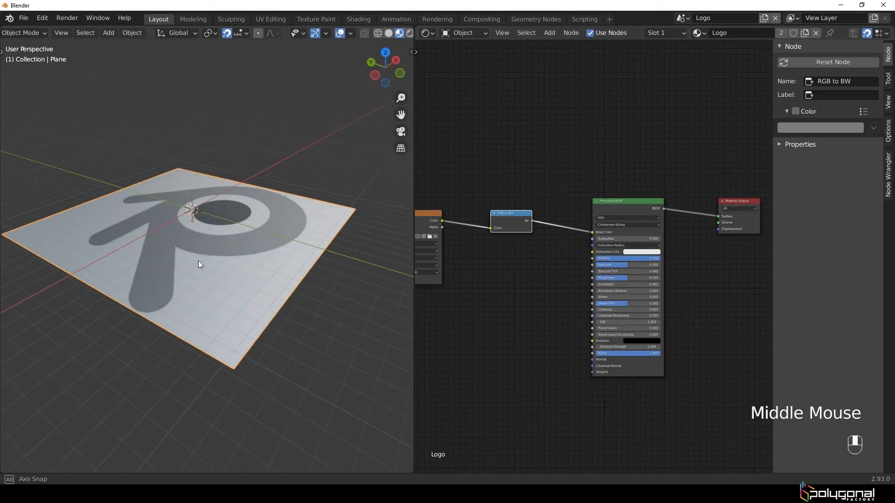
- Move the RGB to BW node and the Blender Logo.jpg image node closer to the Principled BSDF
{"action": "middle_click_drag", "start_coordinate": [561, 248], "coordinate": [614, 223]}
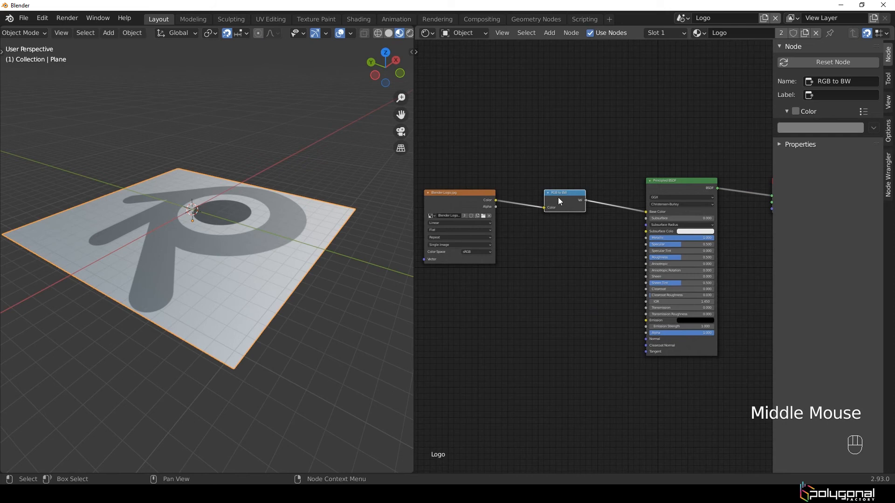
{"action": "left_click_drag", "start_coordinate": [558, 193], "coordinate": [590, 186]}
{"action": "left_click_drag", "start_coordinate": [459, 198], "coordinate": [508, 193]}
{"action": "scroll", "coordinate": [508, 200], "scroll_direction": "up", "scroll_amount": 1}
{"action": "middle_click_drag", "start_coordinate": [527, 212], "coordinate": [560, 246]}
{"action": "scroll", "coordinate": [545, 249], "scroll_direction": "up", "scroll_amount": 1}
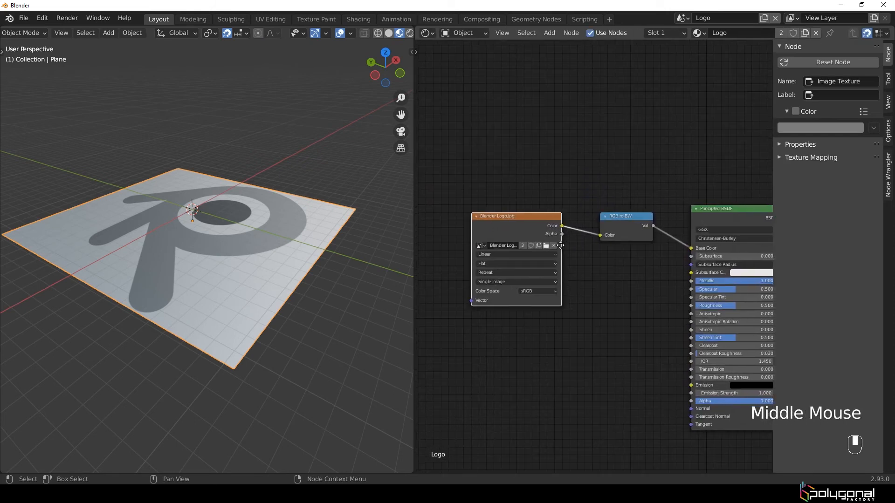
- Preview the Blender Logo.jpg node's color on the plane and place the Viewer node above the Principled BSDF
{"action": "left_click", "coordinate": [521, 222], "text": "ctrl+shift"}
{"action": "middle_click_drag", "start_coordinate": [310, 260], "coordinate": [287, 264]}
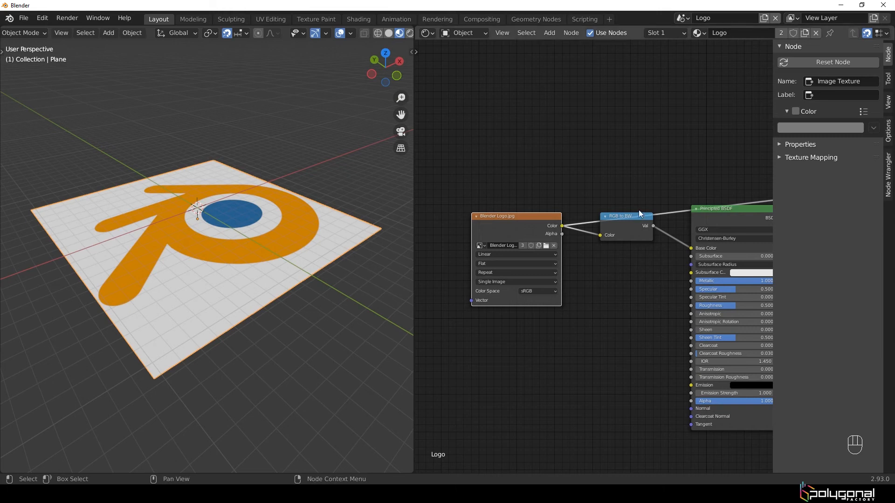
{"action": "middle_click_drag", "start_coordinate": [678, 242], "coordinate": [611, 272]}
{"action": "left_click_drag", "start_coordinate": [743, 252], "coordinate": [639, 210]}
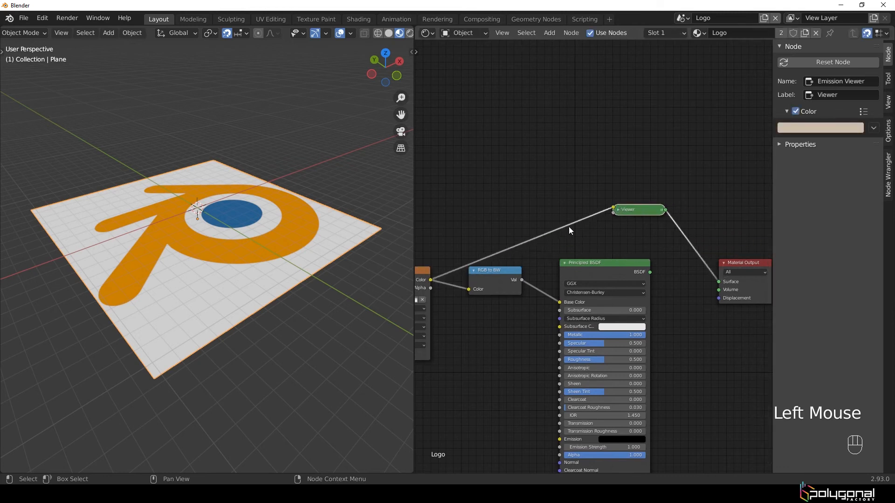
{"action": "left_click", "coordinate": [742, 262]}
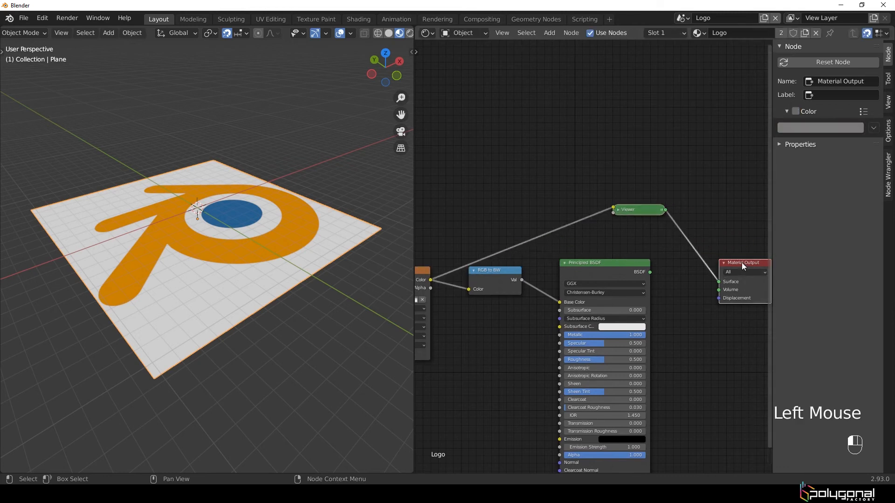
{"action": "middle_click_drag", "start_coordinate": [622, 211], "coordinate": [536, 247]}
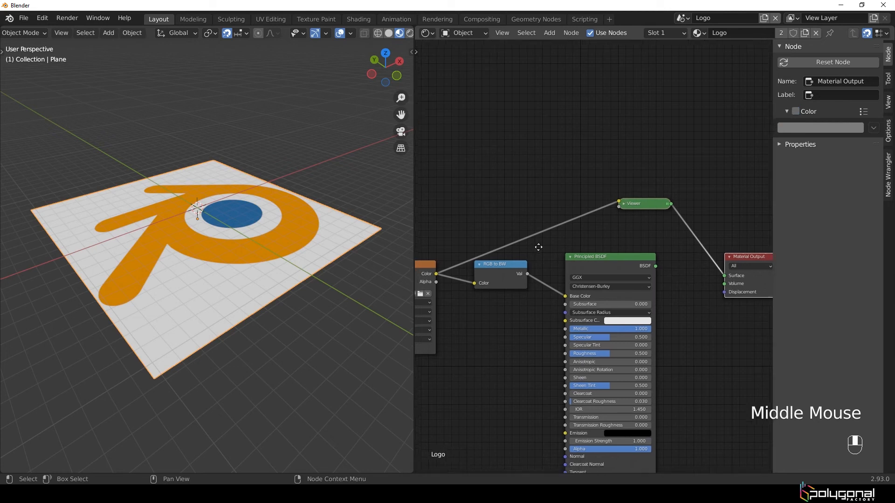
- Preview the RGB to BW node's output on the plane through the Viewer node
{"action": "scroll", "coordinate": [585, 230], "scroll_direction": "up", "scroll_amount": 2}
{"action": "middle_click_drag", "start_coordinate": [586, 229], "coordinate": [601, 280]}
{"action": "scroll", "coordinate": [589, 258], "scroll_direction": "down", "scroll_amount": 1}
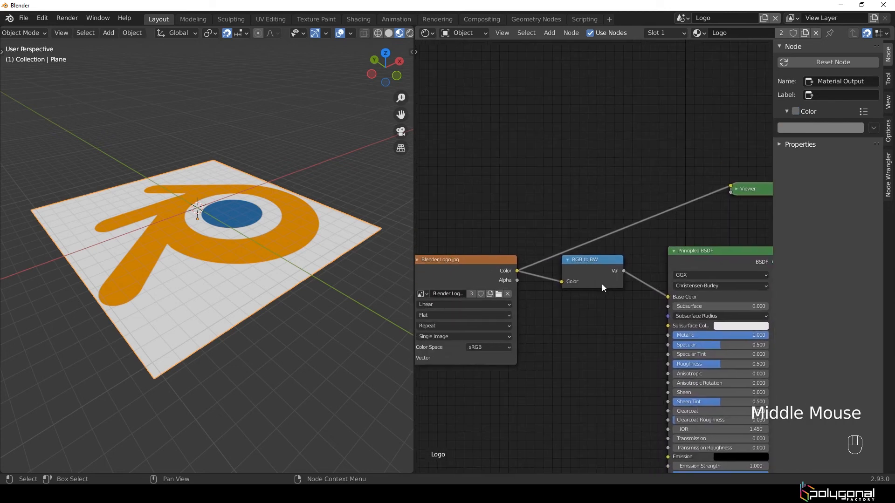
{"action": "left_click", "coordinate": [591, 260], "text": "ctrl+shift"}
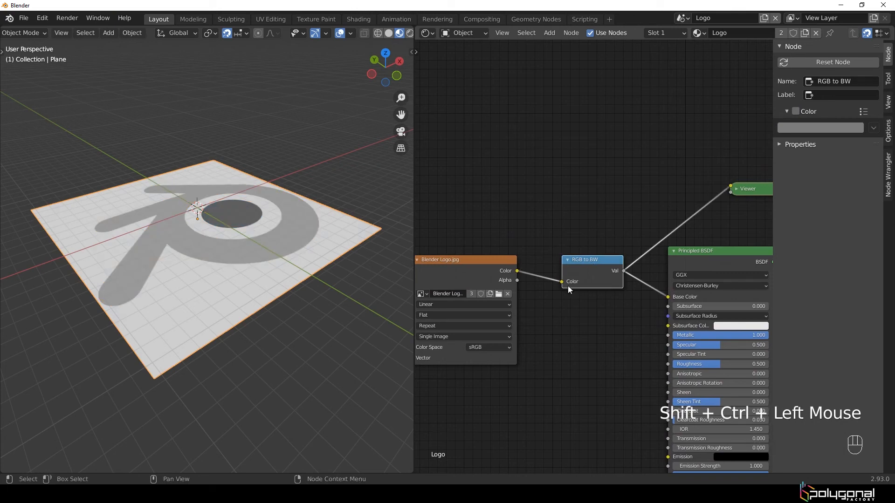
{"action": "scroll", "coordinate": [507, 263], "scroll_direction": "down", "scroll_amount": 1}
{"action": "left_click", "coordinate": [482, 245]}
{"action": "left_click", "coordinate": [587, 241]}
- Preview the Principled BSDF so that it feeds the Material Output's Surface directly
{"action": "middle_click_drag", "start_coordinate": [676, 323], "coordinate": [579, 316]}
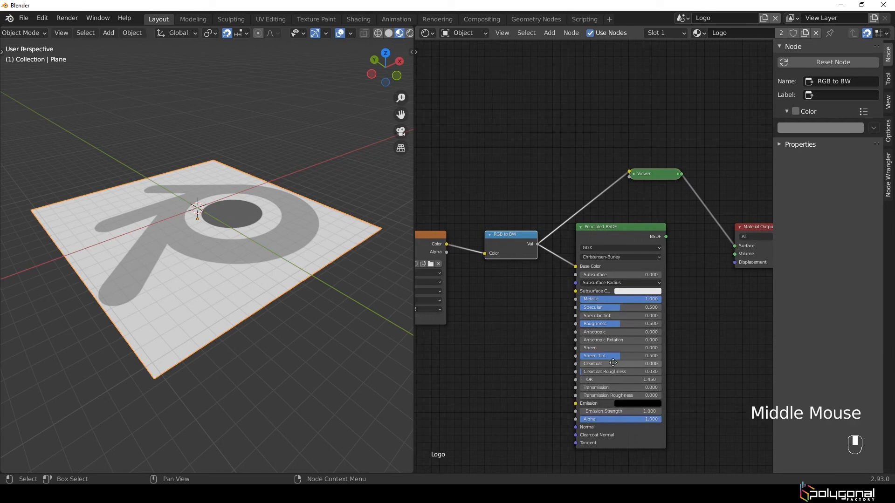
{"action": "scroll", "coordinate": [622, 258], "scroll_direction": "up", "scroll_amount": 1}
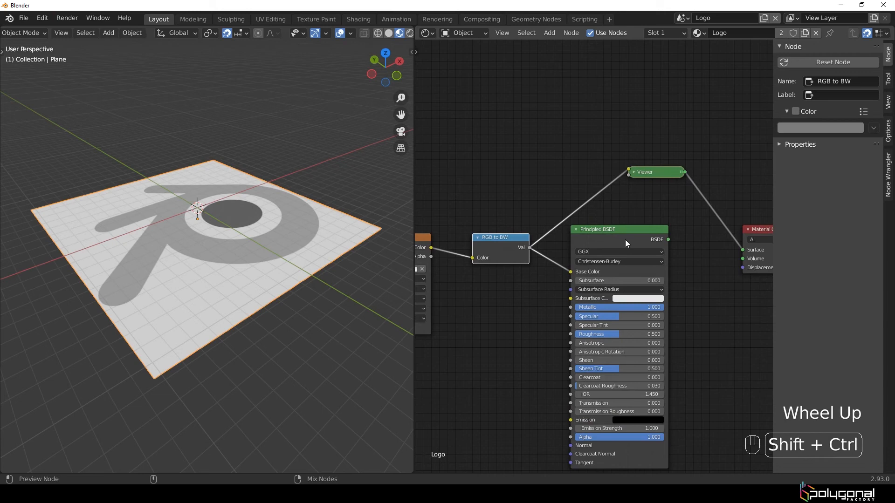
{"action": "middle_click_drag", "start_coordinate": [625, 231], "coordinate": [561, 244]}
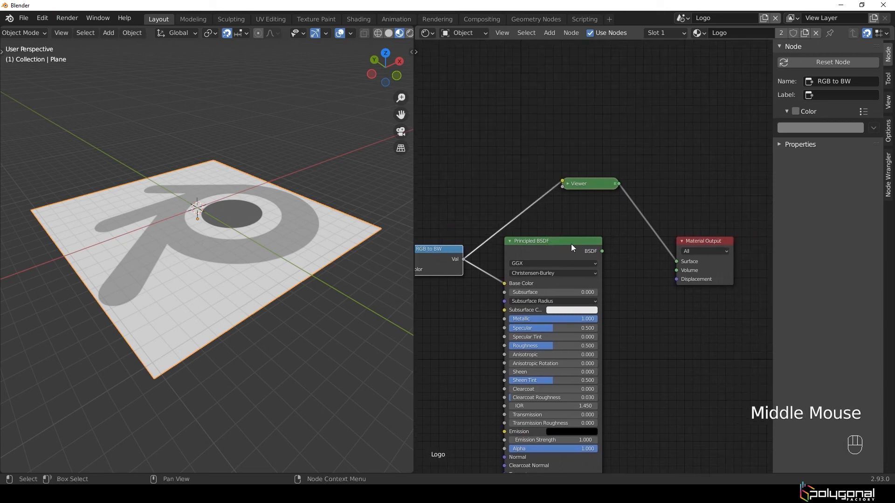
{"action": "left_click", "coordinate": [571, 245]}
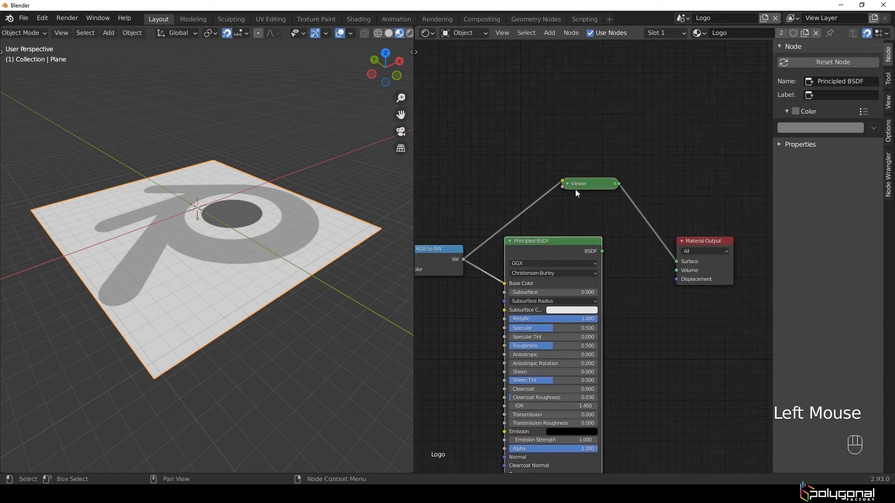
{"action": "left_click", "coordinate": [601, 252], "text": "ctrl+shift"}
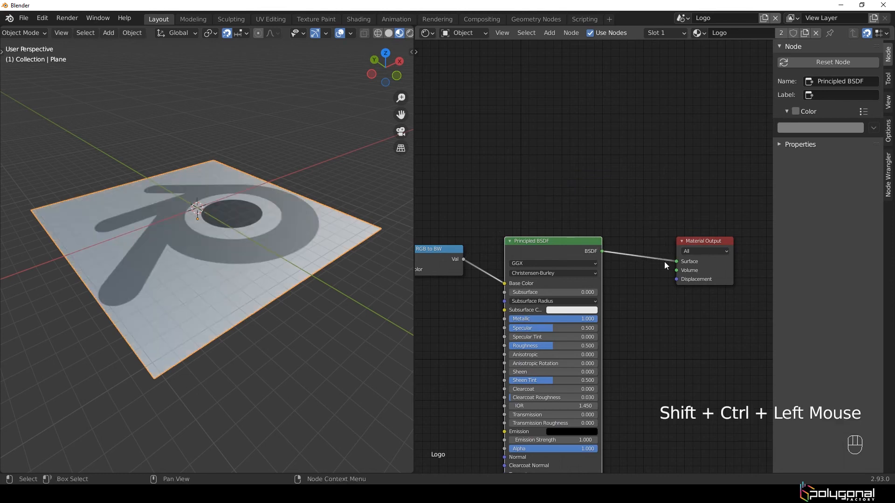
- Preview the Blender Logo.jpg node on the plane again and switch the preview back to the Principled BSDF
{"action": "scroll", "coordinate": [566, 276], "scroll_direction": "down", "scroll_amount": 3}
{"action": "middle_click_drag", "start_coordinate": [540, 301], "coordinate": [627, 298]}
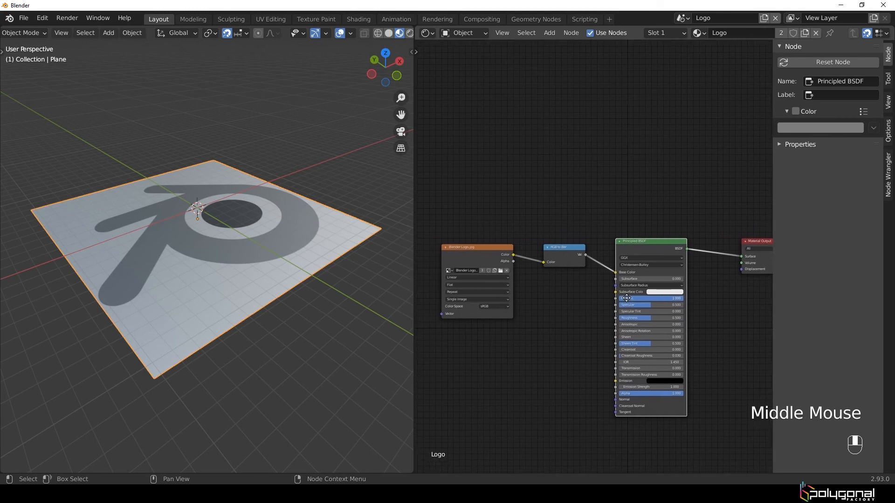
{"action": "key", "text": "ctrl+shift"}
{"action": "left_click", "coordinate": [481, 252], "text": "ctrl+shift"}
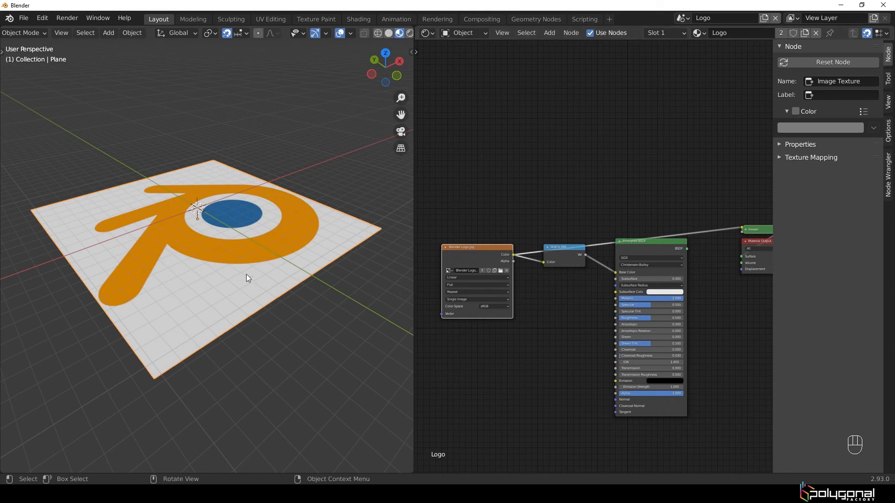
{"action": "middle_click_drag", "start_coordinate": [629, 297], "coordinate": [625, 291]}
{"action": "scroll", "coordinate": [625, 292], "scroll_direction": "up", "scroll_amount": 3}
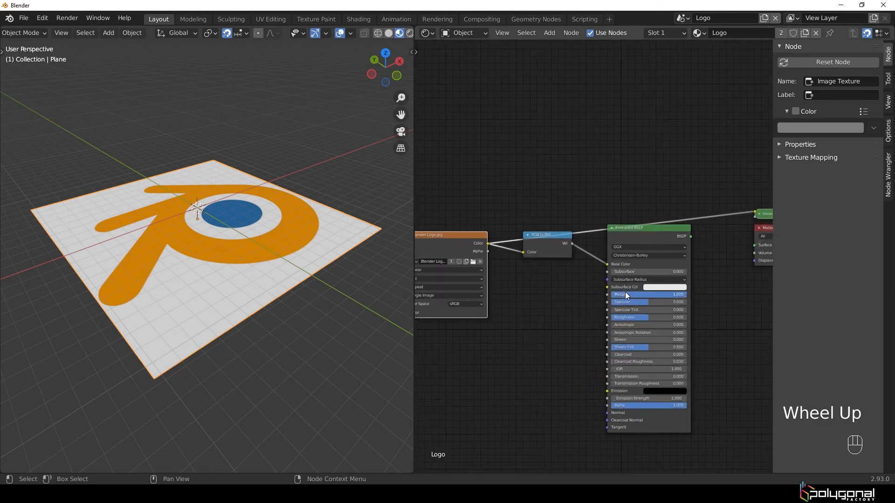
{"action": "scroll", "coordinate": [636, 303], "scroll_direction": "down", "scroll_amount": 3}
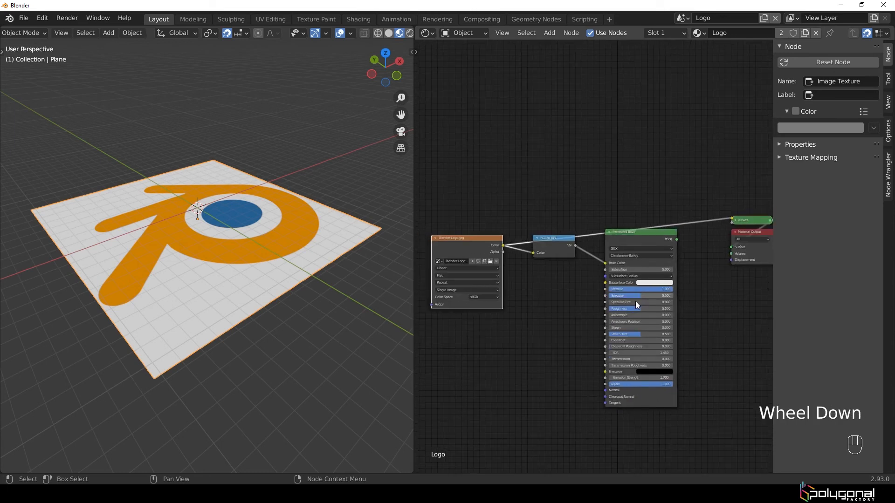
{"action": "left_click", "coordinate": [656, 238], "text": "ctrl+shift"}
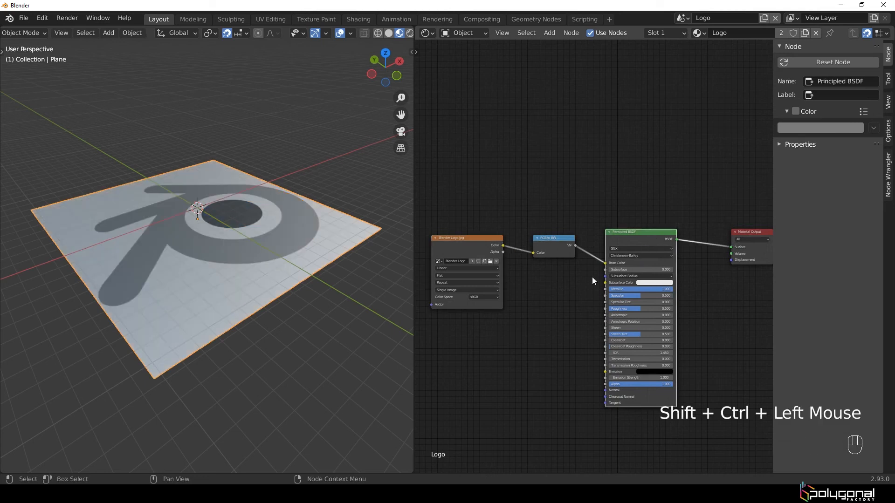
- Add a Math node below the Blender Logo.jpg image node
{"action": "mouse_move", "coordinate": [571, 312]}
{"action": "middle_mouse_down"}
{"action": "mouse_move", "coordinate": [586, 279]}
{"action": "mouse_move", "coordinate": [581, 299]}
{"action": "middle_mouse_up"}
{"action": "scroll", "coordinate": [588, 280], "scroll_direction": "up", "scroll_amount": 1}
{"action": "scroll", "coordinate": [535, 309], "scroll_direction": "down", "scroll_amount": 2}
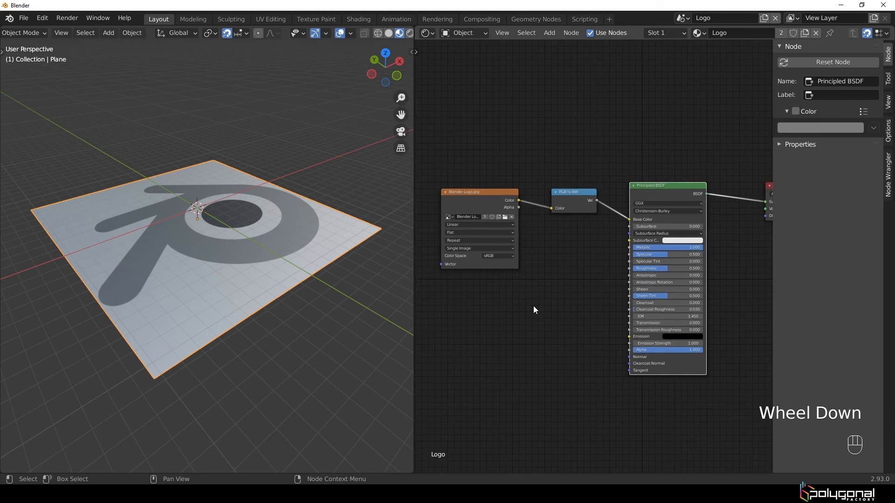
{"action": "key", "text": "shift+a"}
{"action": "type", "text": "math"}
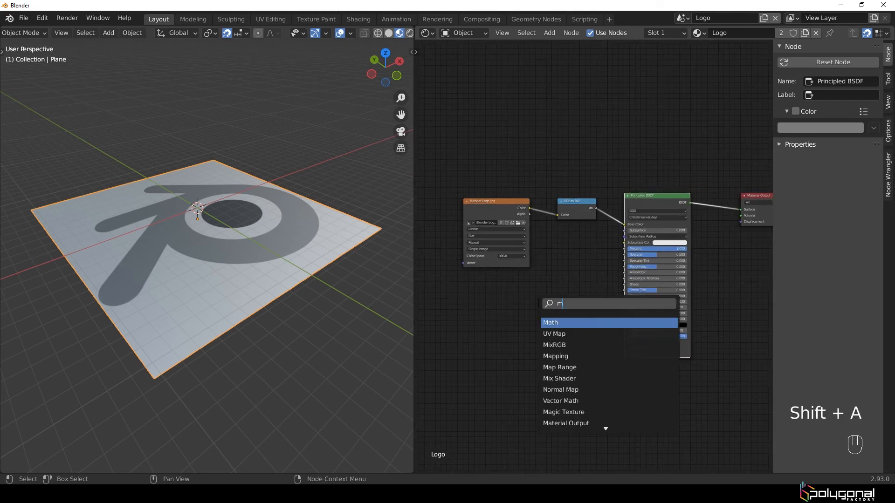
{"action": "left_click", "coordinate": [554, 322]}
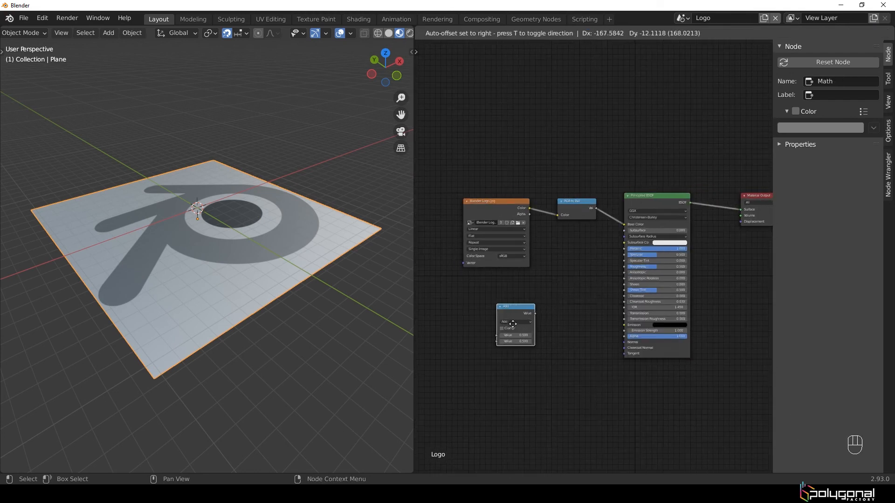
{"action": "left_click", "coordinate": [508, 319]}
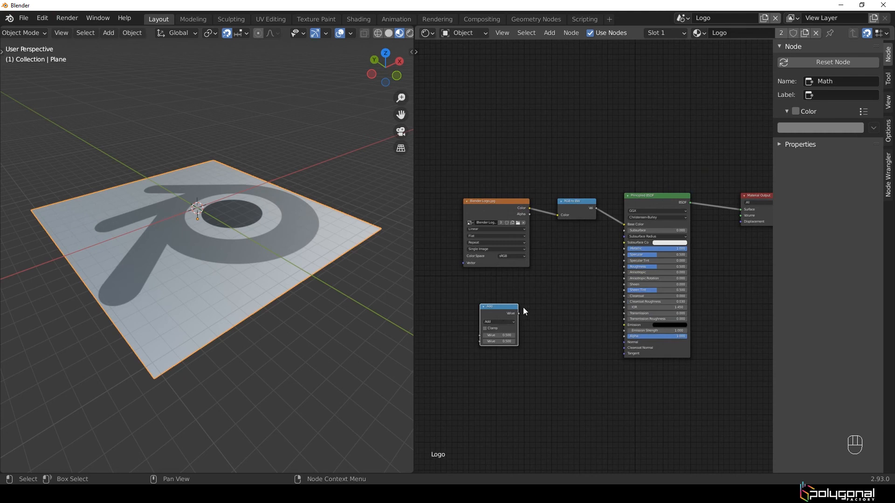
- Try to link the Math node to a Principled BSDF input with Node Wrangler's Lazy Connect socket choice
{"action": "scroll", "coordinate": [523, 309], "scroll_direction": "down", "scroll_amount": 2}
{"action": "middle_click_drag", "start_coordinate": [522, 307], "coordinate": [503, 309]}
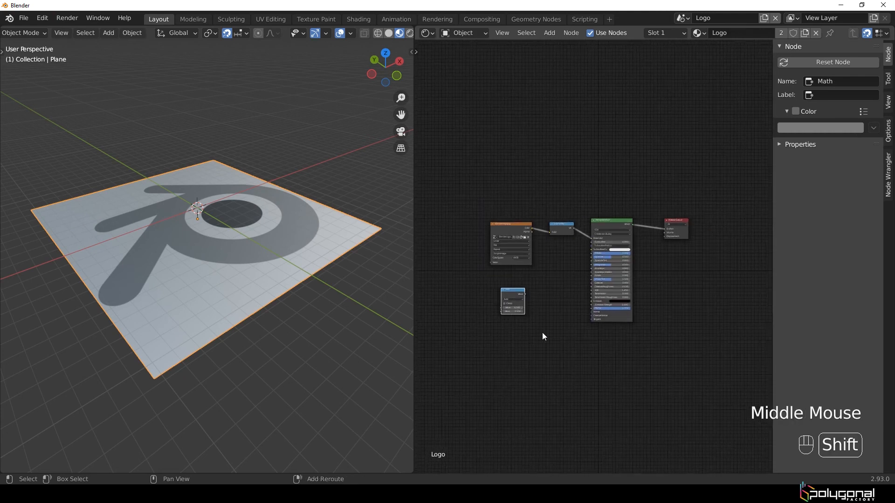
{"action": "right_click_drag", "start_coordinate": [510, 296], "coordinate": [613, 285], "text": "alt+shift"}
{"action": "key", "text": "ctrl+z"}
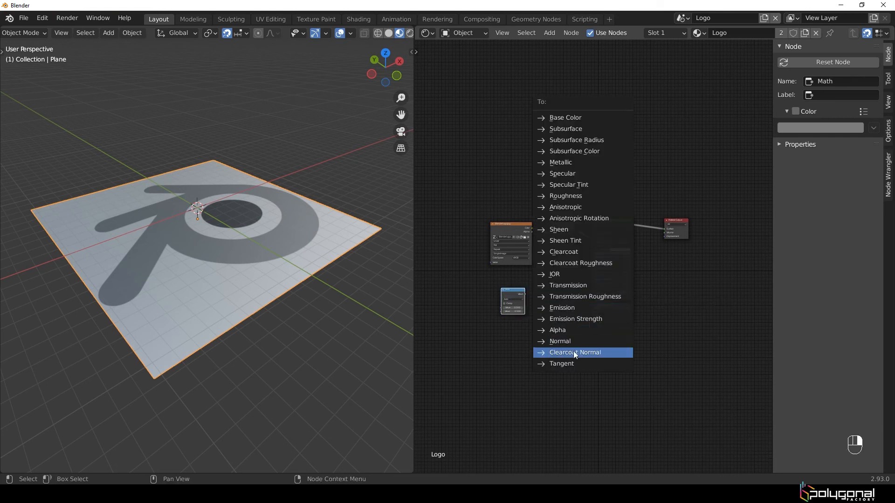
- Delete the Math node from the Logo material
{"action": "left_click", "coordinate": [517, 297]}
{"action": "scroll", "coordinate": [503, 318], "scroll_direction": "up", "scroll_amount": 2}
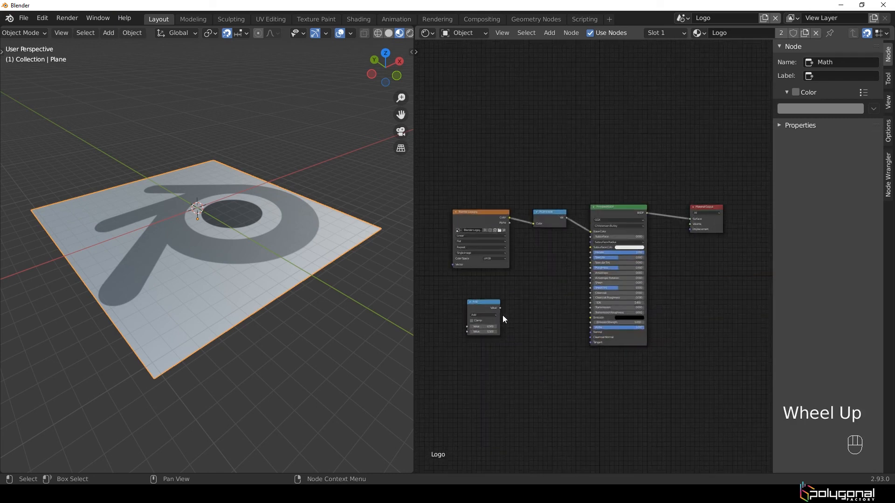
{"action": "scroll", "coordinate": [503, 316], "scroll_direction": "up", "scroll_amount": 3}
{"action": "left_click", "coordinate": [462, 316]}
{"action": "middle_click_drag", "start_coordinate": [463, 315], "coordinate": [535, 276]}
{"action": "scroll", "coordinate": [537, 275], "scroll_direction": "up", "scroll_amount": 1}
{"action": "key", "text": "x"}
- Add a Noise Texture node below the Blender Logo.jpg image node
{"action": "key", "text": "shift+a"}
{"action": "left_click", "coordinate": [540, 292]}
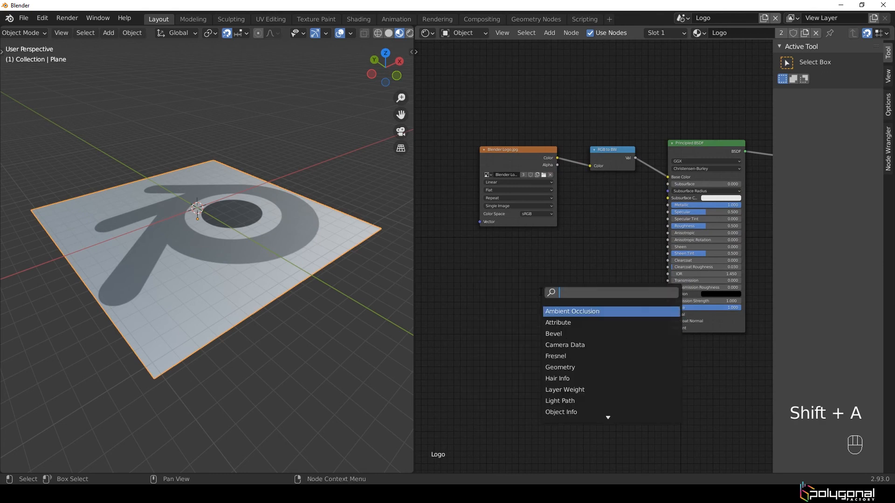
{"action": "type", "text": "nois"}
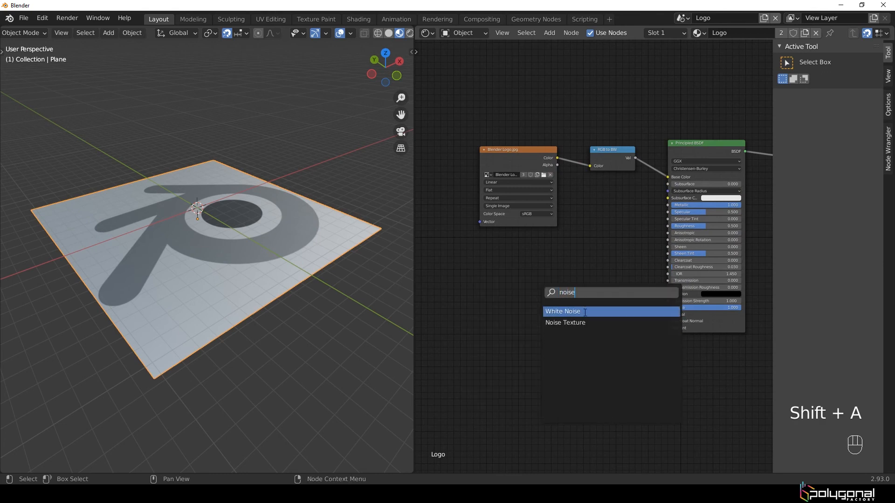
{"action": "type", "text": "e"}
{"action": "left_click", "coordinate": [571, 323]}
{"action": "left_click", "coordinate": [509, 278]}
{"action": "scroll", "coordinate": [503, 280], "scroll_direction": "down", "scroll_amount": 1}
- Link the Noise Texture's Color output to the Principled BSDF's Base Color using Node Wrangler's Lazy Connect
{"action": "mouse_move", "coordinate": [494, 272]}
{"action": "right_mouse_down", "text": "alt+shift"}
{"action": "mouse_move", "coordinate": [582, 303]}
{"action": "mouse_move", "coordinate": [679, 253]}
{"action": "mouse_move", "coordinate": [679, 278]}
{"action": "right_mouse_up", "text": "alt+shift"}
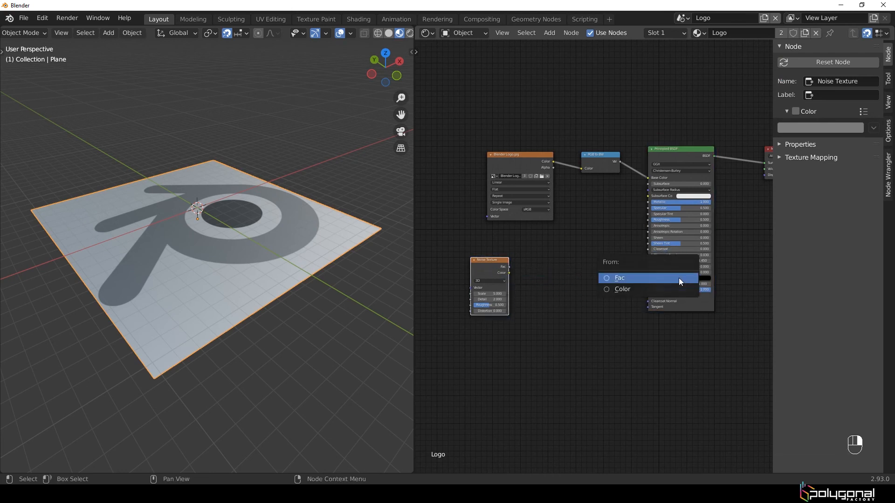
{"action": "left_click", "coordinate": [604, 289]}
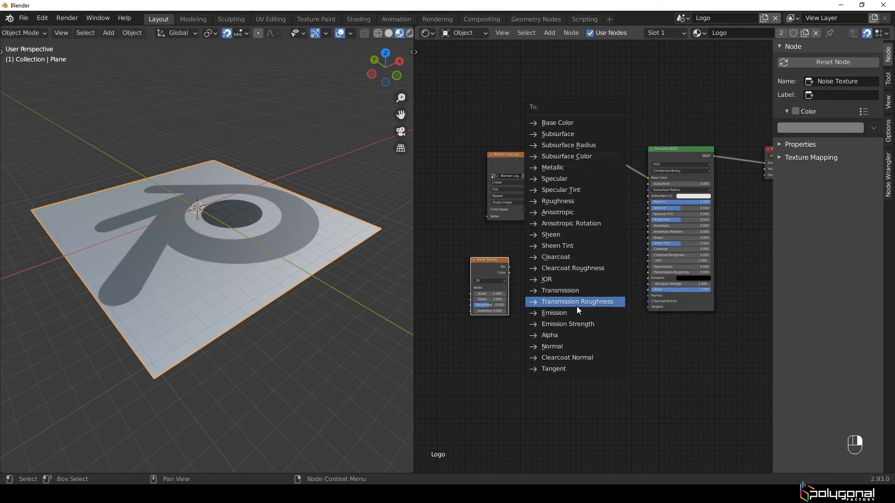
{"action": "left_click", "coordinate": [560, 126]}
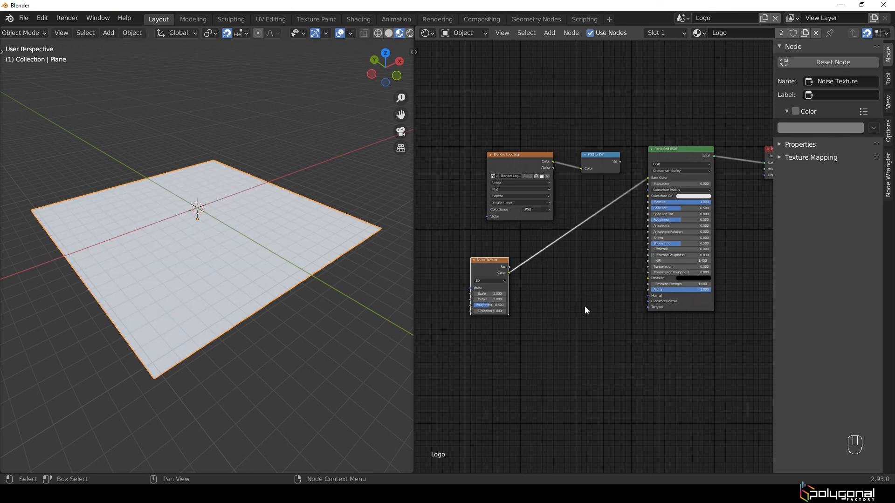
{"action": "left_click_drag", "start_coordinate": [509, 273], "coordinate": [626, 249]}
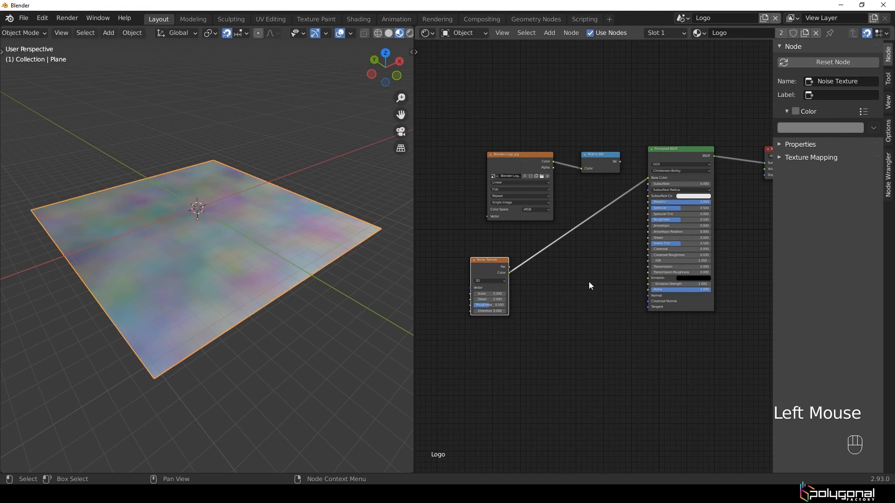
- Disconnect the Noise Texture from the Base Color input and delete the node
{"action": "scroll", "coordinate": [589, 281], "scroll_direction": "down", "scroll_amount": 2}
{"action": "middle_click_drag", "start_coordinate": [524, 234], "coordinate": [634, 233]}
{"action": "scroll", "coordinate": [663, 231], "scroll_direction": "up", "scroll_amount": 1}
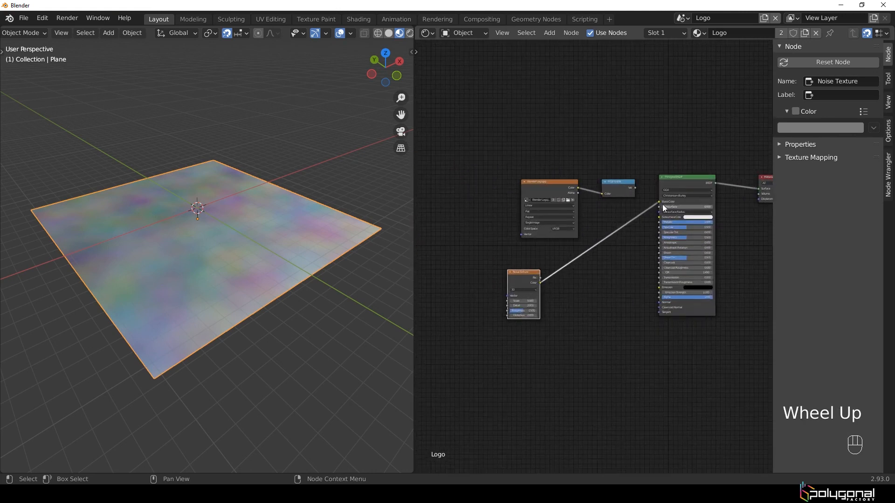
{"action": "left_click_drag", "start_coordinate": [658, 201], "coordinate": [617, 297]}
{"action": "scroll", "coordinate": [617, 298], "scroll_direction": "up", "scroll_amount": 3}
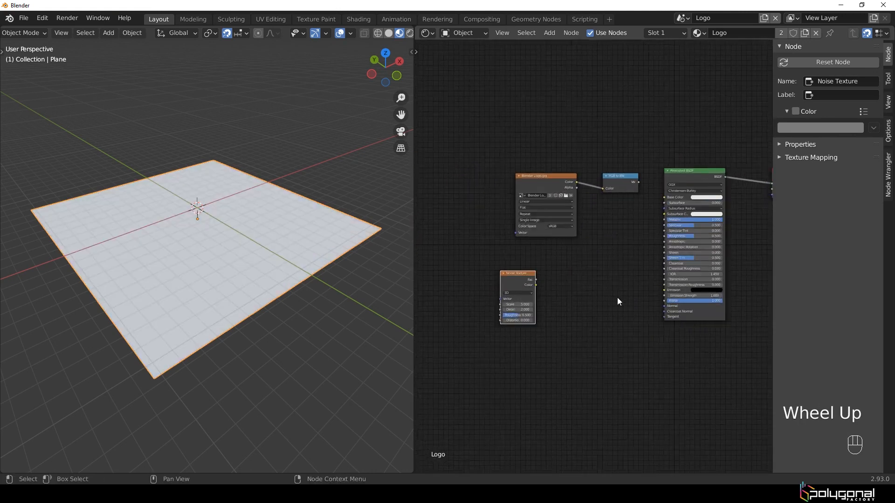
{"action": "left_click", "coordinate": [499, 281]}
{"action": "key", "text": "x"}
- Link the RGB to BW node's Val output to the Principled BSDF's Base Color
{"action": "middle_click_drag", "start_coordinate": [551, 255], "coordinate": [595, 242]}
{"action": "scroll", "coordinate": [568, 308], "scroll_direction": "up", "scroll_amount": 1}
{"action": "scroll", "coordinate": [568, 308], "scroll_direction": "down", "scroll_amount": 1}
{"action": "scroll", "coordinate": [619, 207], "scroll_direction": "up", "scroll_amount": 1}
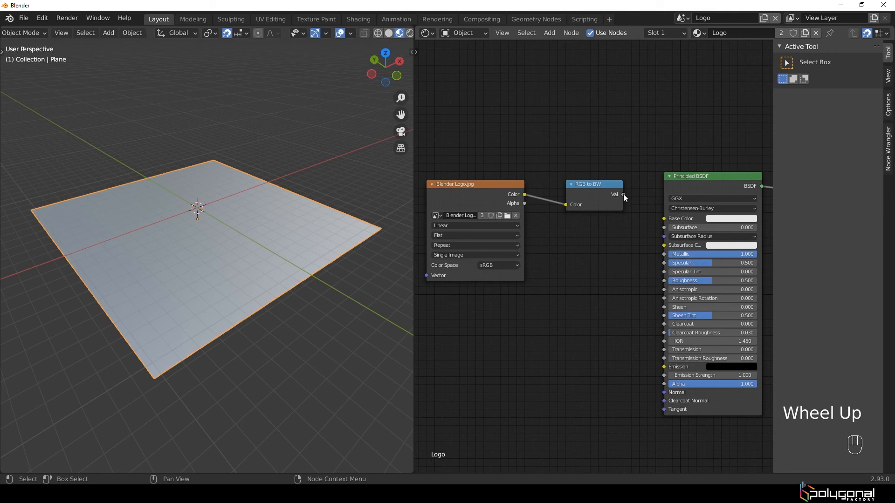
{"action": "left_click_drag", "start_coordinate": [623, 194], "coordinate": [664, 219]}
{"action": "middle_click_drag", "start_coordinate": [511, 299], "coordinate": [603, 313]}
{"action": "scroll", "coordinate": [637, 310], "scroll_direction": "down", "scroll_amount": 1}
{"action": "scroll", "coordinate": [598, 321], "scroll_direction": "down", "scroll_amount": 1}
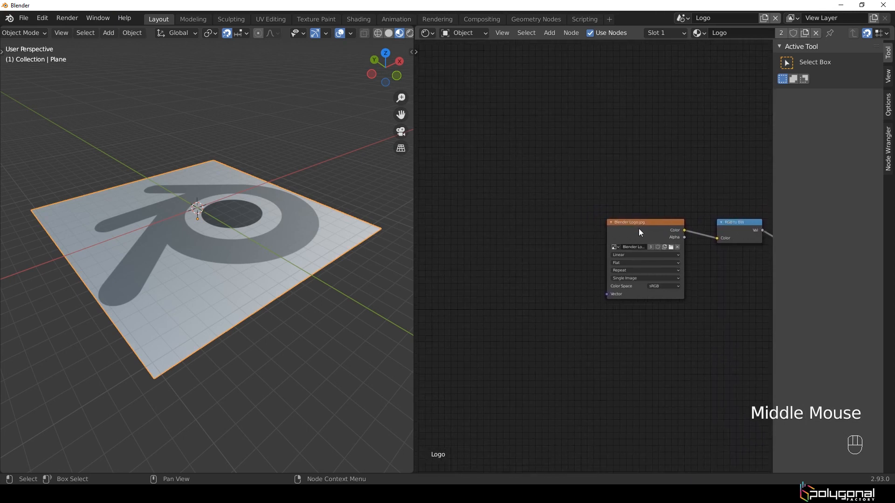
- Add Texture Coordinate and Mapping nodes in front of the Blender Logo.jpg image node using Node Wrangler's texture setup
{"action": "left_click", "coordinate": [644, 231]}
{"action": "key", "text": "ctrl"}
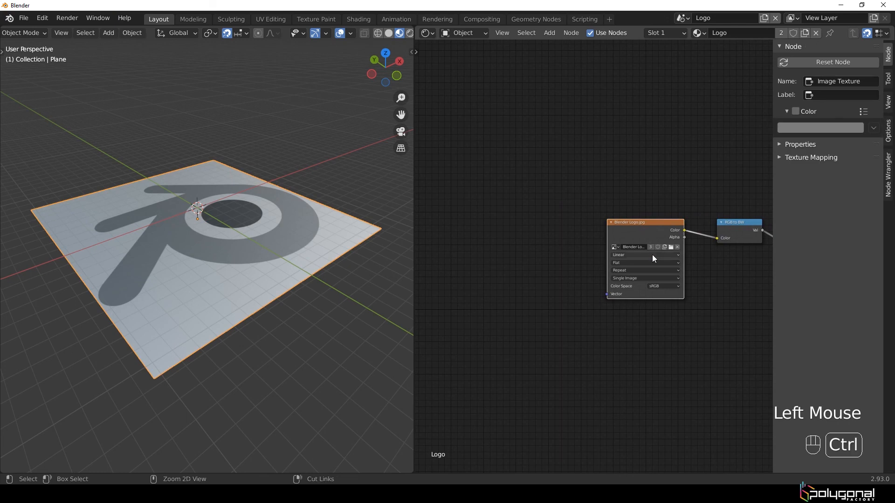
{"action": "key", "text": "ctrl+t"}
{"action": "scroll", "coordinate": [637, 286], "scroll_direction": "up", "scroll_amount": 2}
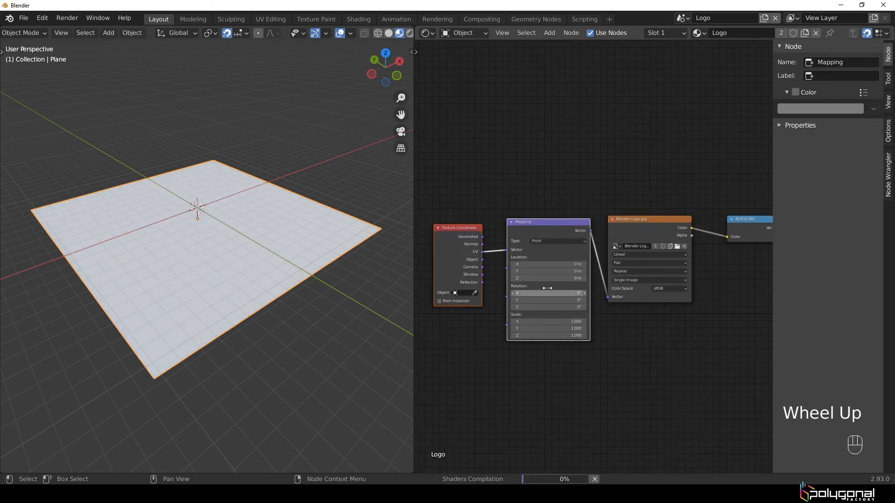
{"action": "middle_click_drag", "start_coordinate": [508, 303], "coordinate": [537, 230]}
{"action": "scroll", "coordinate": [566, 228], "scroll_direction": "up", "scroll_amount": 4}
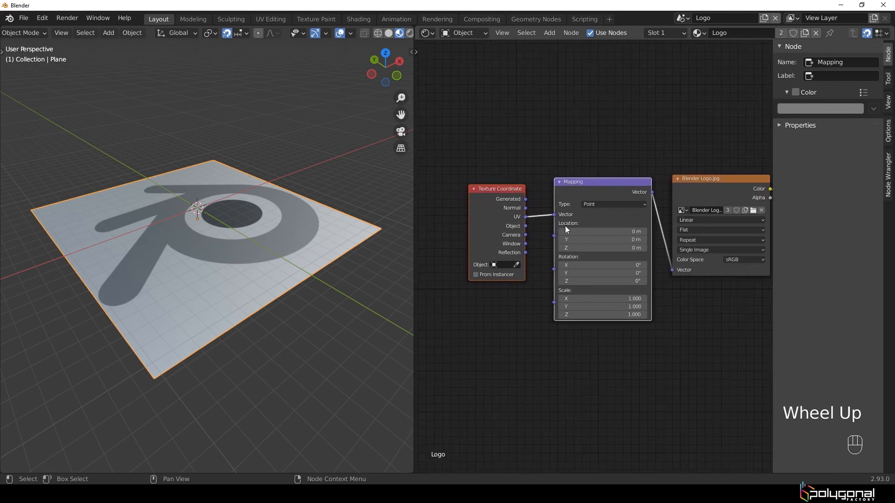
{"action": "middle_click_drag", "start_coordinate": [626, 284], "coordinate": [630, 295]}
{"action": "left_click", "coordinate": [498, 217]}
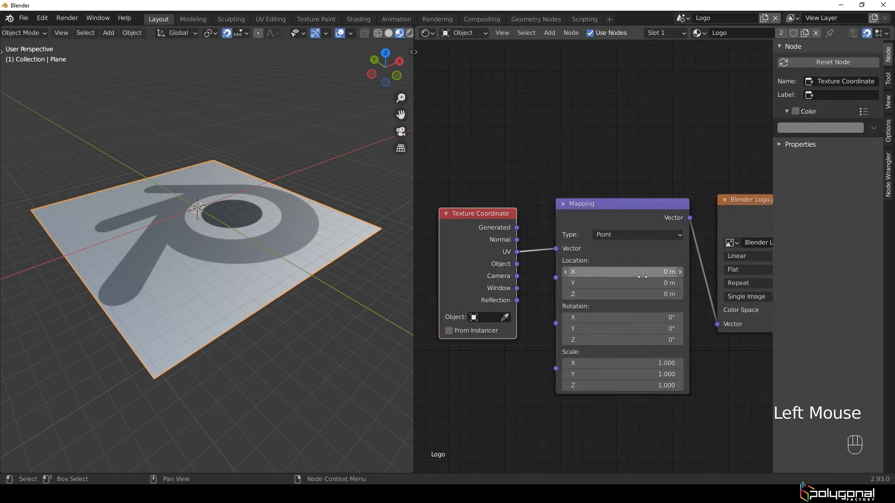
- Try shifting the logo to 4.8 m with the Mapping node's Location X, and set the value back to 0 m
{"action": "middle_click_drag", "start_coordinate": [625, 273], "coordinate": [597, 244]}
{"action": "mouse_move", "coordinate": [571, 243]}
{"action": "left_mouse_down"}
{"action": "mouse_move", "coordinate": [606, 243]}
{"action": "mouse_move", "coordinate": [571, 245]}
{"action": "left_mouse_up"}
{"action": "left_click", "coordinate": [571, 243]}
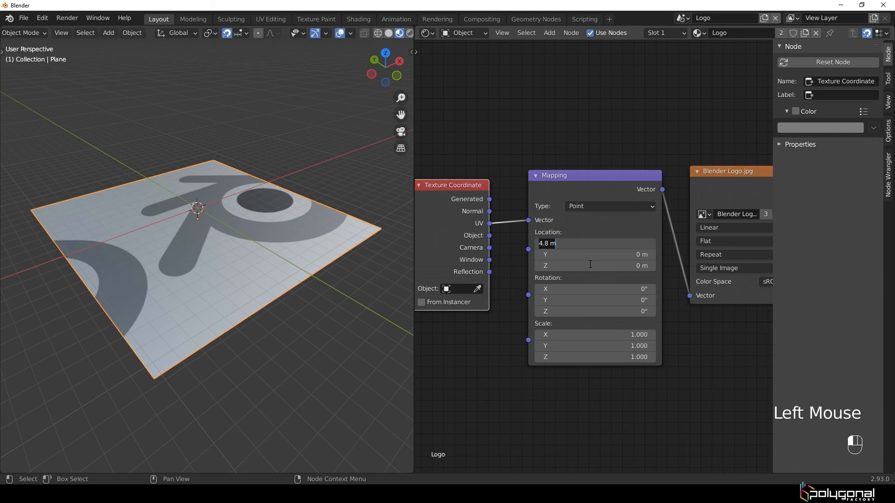
{"action": "type", "text": "0"}
{"action": "key", "text": "Return"}
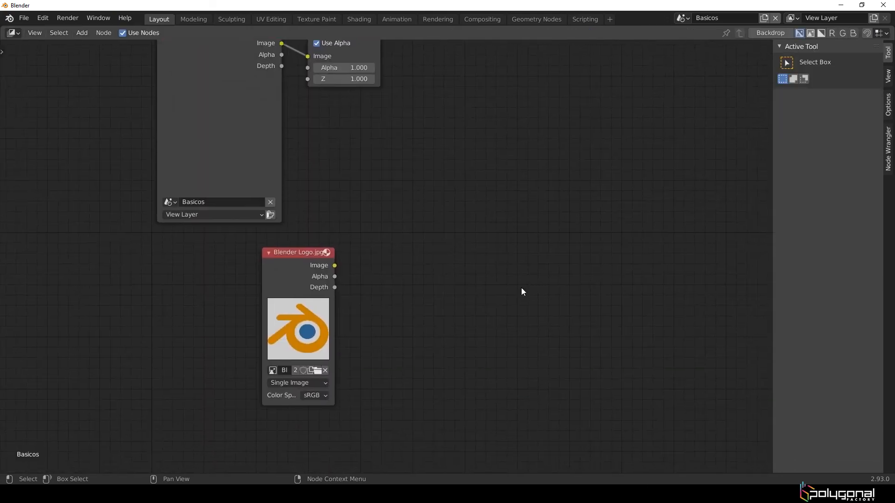
- Add an RGB to BW node beside the Blender Logo.jpg node in the compositor
{"action": "middle_click_drag", "start_coordinate": [521, 287], "coordinate": [371, 262]}
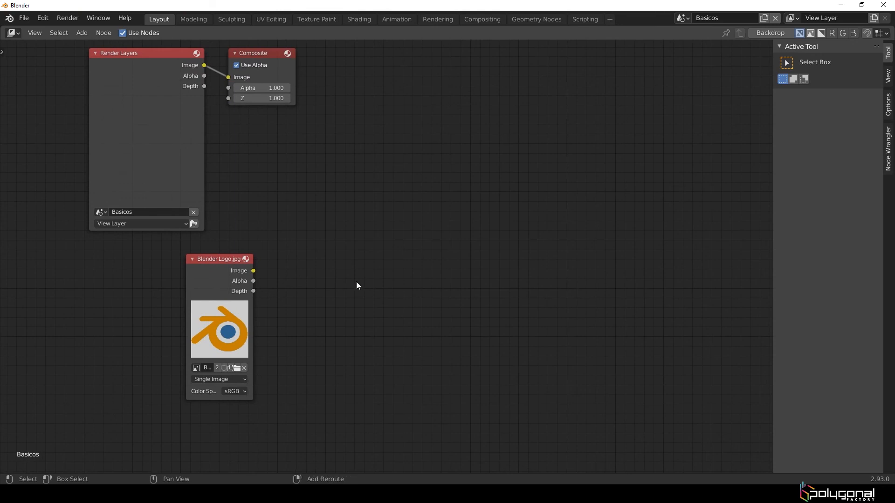
{"action": "key", "text": "shift+a"}
{"action": "left_click", "coordinate": [341, 282]}
{"action": "type", "text": "rgb"}
{"action": "key", "text": "Down"}
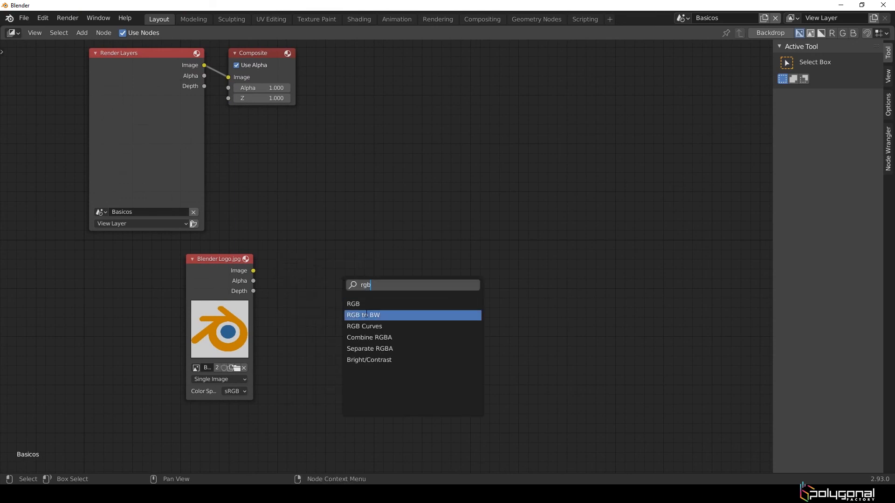
{"action": "key", "text": "Return"}
{"action": "left_click", "coordinate": [318, 273]}
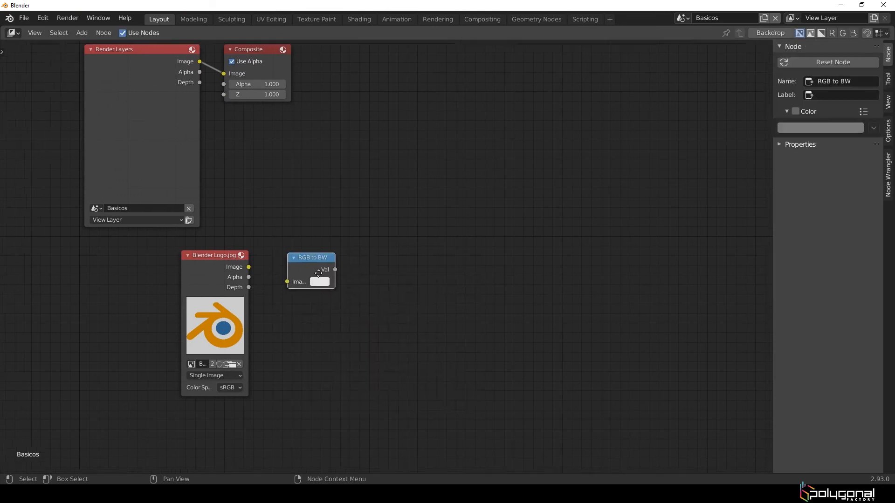
- Preview the Blender Logo.jpg node through a Viewer node placed above the RGB to BW node, and enable the backdrop
{"action": "left_click", "coordinate": [210, 257], "text": "ctrl+shift"}
{"action": "left_click_drag", "start_coordinate": [350, 273], "coordinate": [456, 174]}
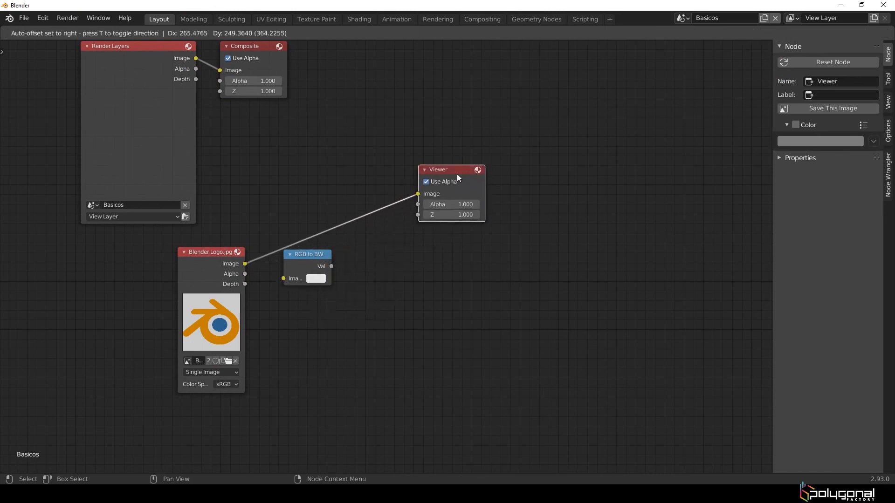
{"action": "left_click_drag", "start_coordinate": [307, 255], "coordinate": [313, 259]}
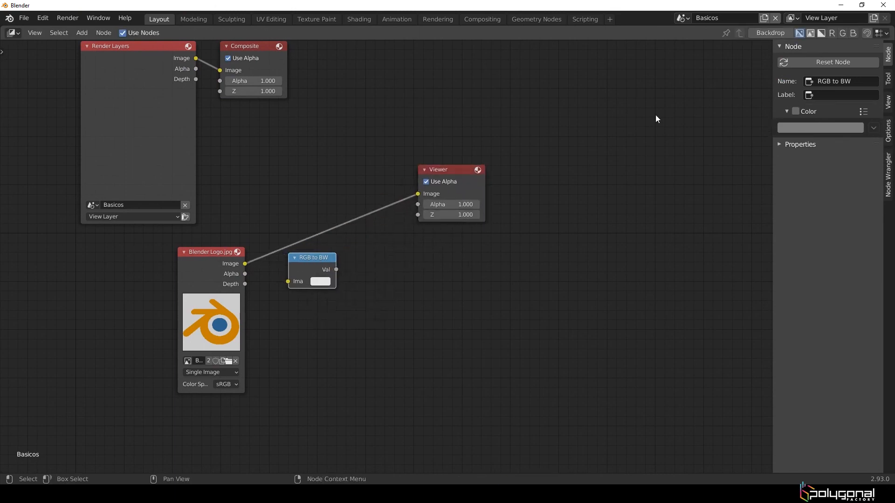
{"action": "left_click", "coordinate": [764, 33]}
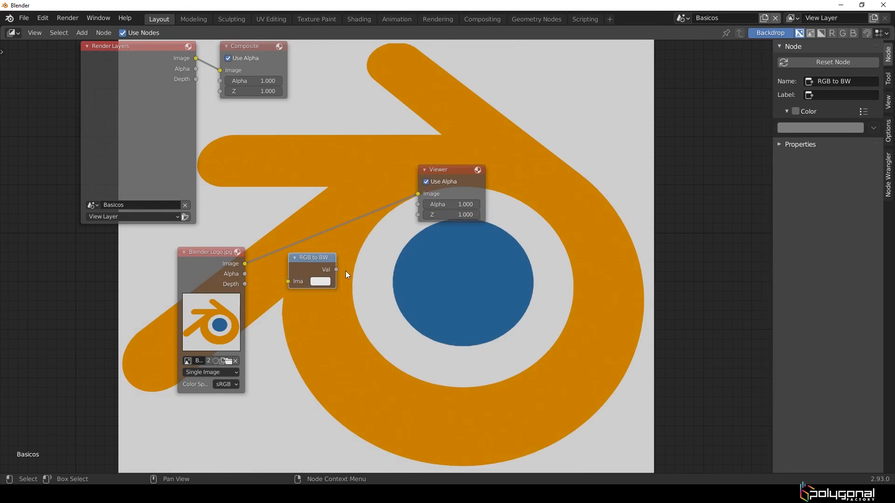
{"action": "left_click_drag", "start_coordinate": [460, 172], "coordinate": [451, 172]}
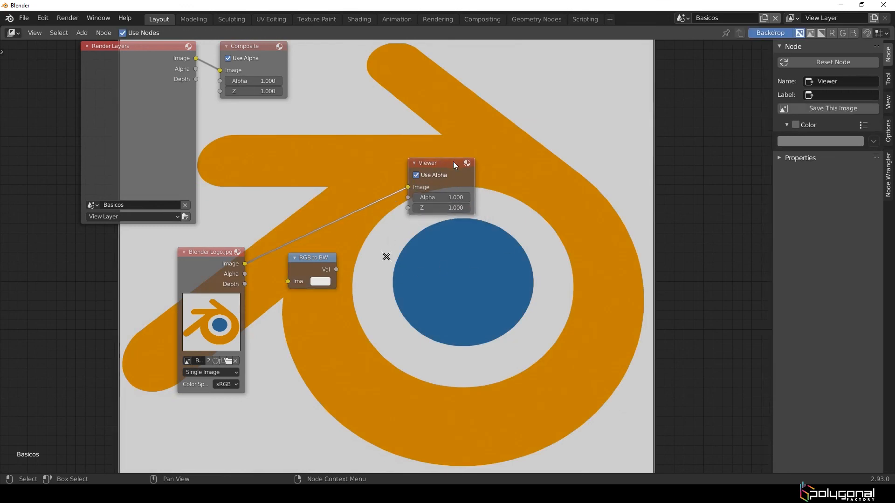
- Split the compositor area vertically and make the new area an Image Editor displaying the Viewer Node image
{"action": "middle_click_drag", "start_coordinate": [121, 139], "coordinate": [94, 147]}
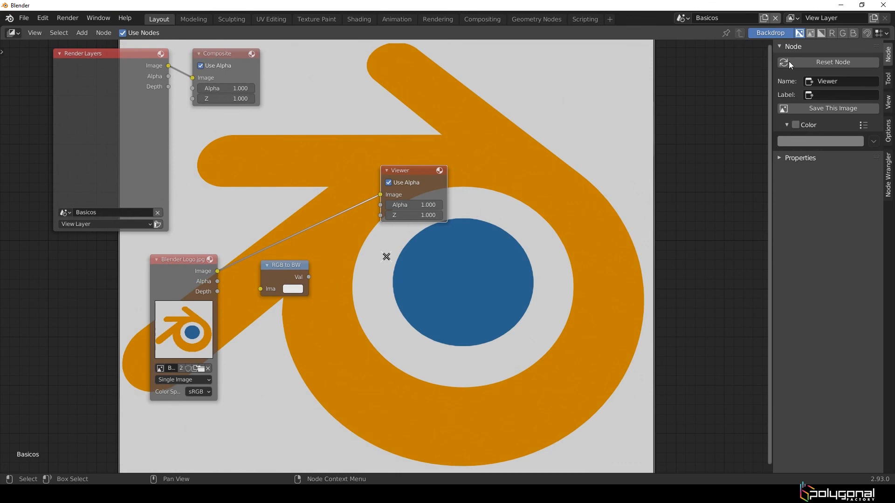
{"action": "left_click_drag", "start_coordinate": [887, 31], "coordinate": [481, 37]}
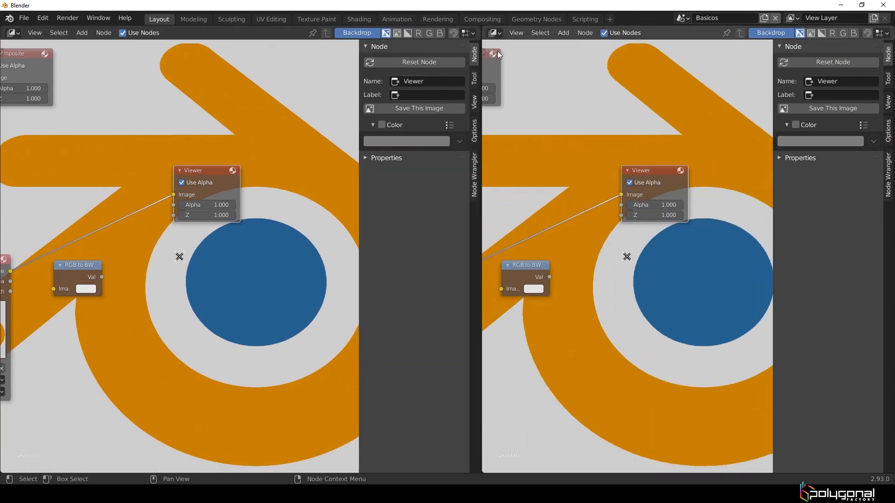
{"action": "left_click", "coordinate": [13, 33]}
{"action": "left_click", "coordinate": [137, 76]}
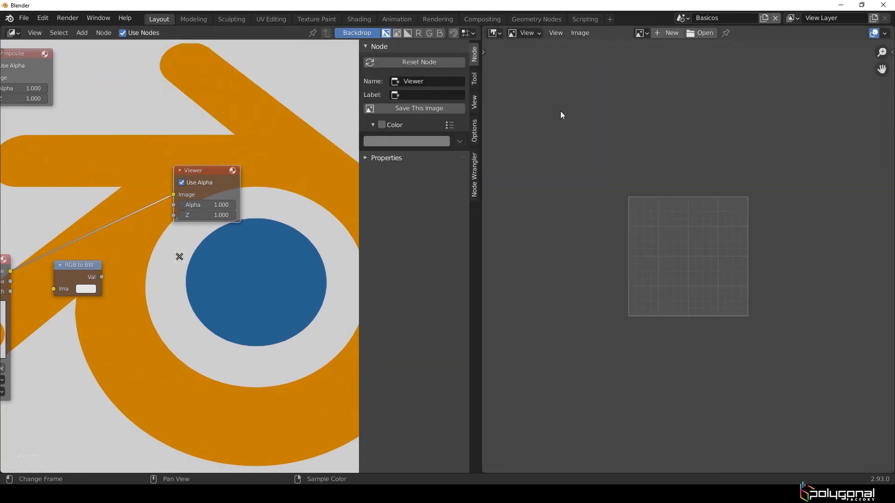
{"action": "left_click", "coordinate": [640, 33]}
{"action": "type", "text": "v"}
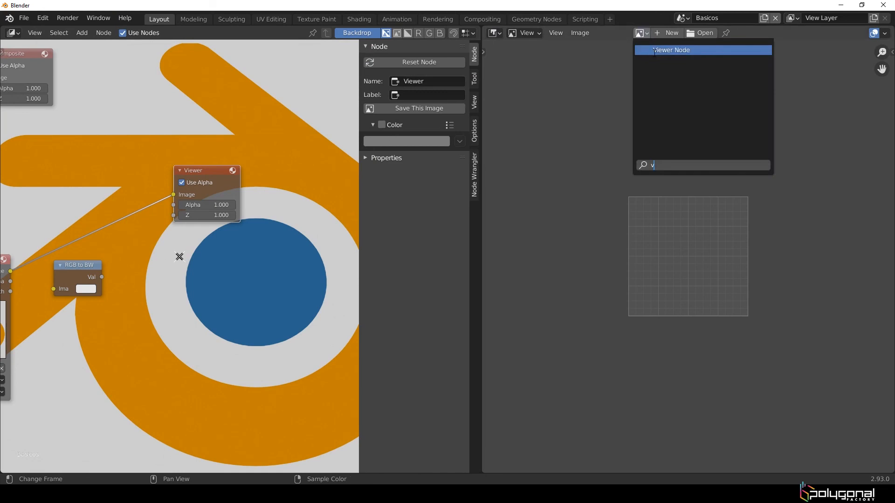
{"action": "left_click", "coordinate": [665, 49]}
- Hide the compositor's sidebar, link the logo's Image output to RGB to BW, and preview the RGB to BW node in the Viewer
{"action": "middle_click_drag", "start_coordinate": [201, 182], "coordinate": [284, 159]}
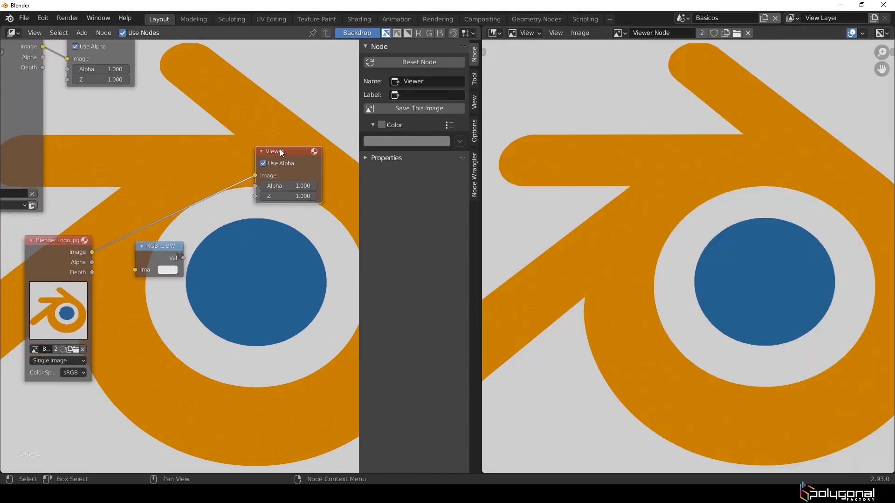
{"action": "key", "text": "n"}
{"action": "left_click_drag", "start_coordinate": [150, 252], "coordinate": [193, 270]}
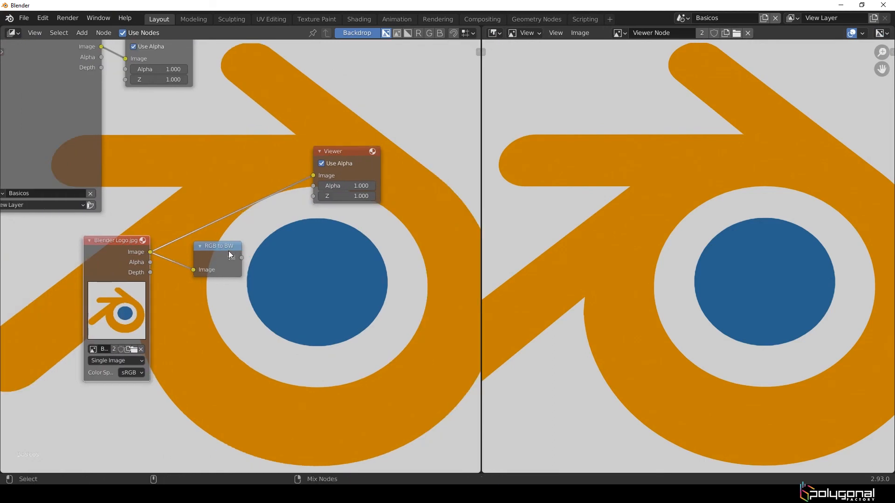
{"action": "left_click", "coordinate": [229, 251], "text": "ctrl+shift"}
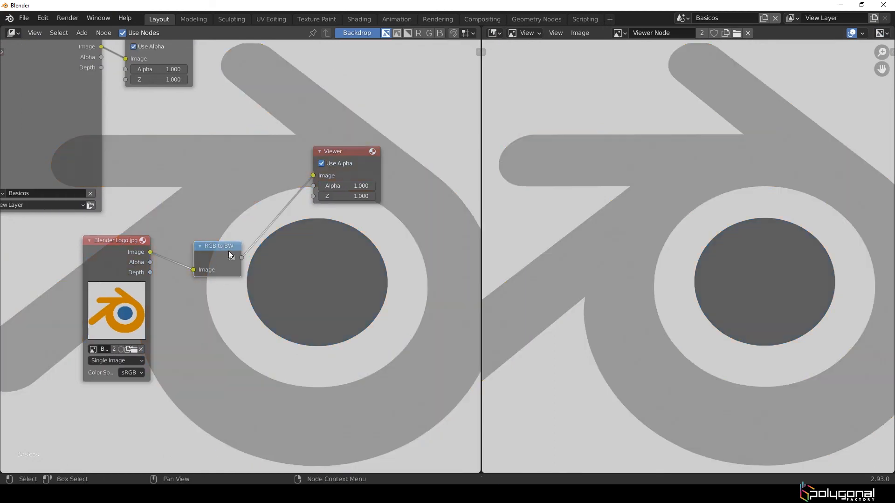
- Switch the Viewer preview back to the Blender Logo.jpg node
{"action": "left_click", "coordinate": [125, 243], "text": "ctrl+shift"}
{"action": "scroll", "coordinate": [233, 140], "scroll_direction": "down", "scroll_amount": 2}
{"action": "middle_click_drag", "start_coordinate": [368, 337], "coordinate": [310, 366]}
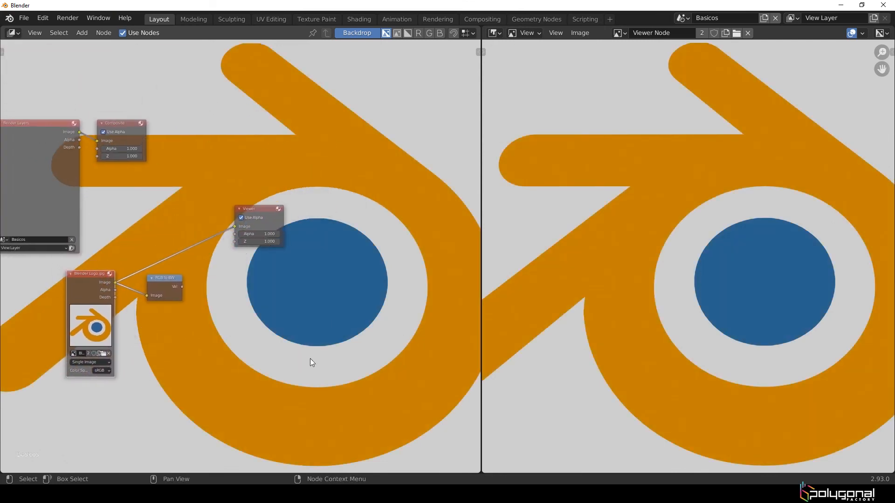